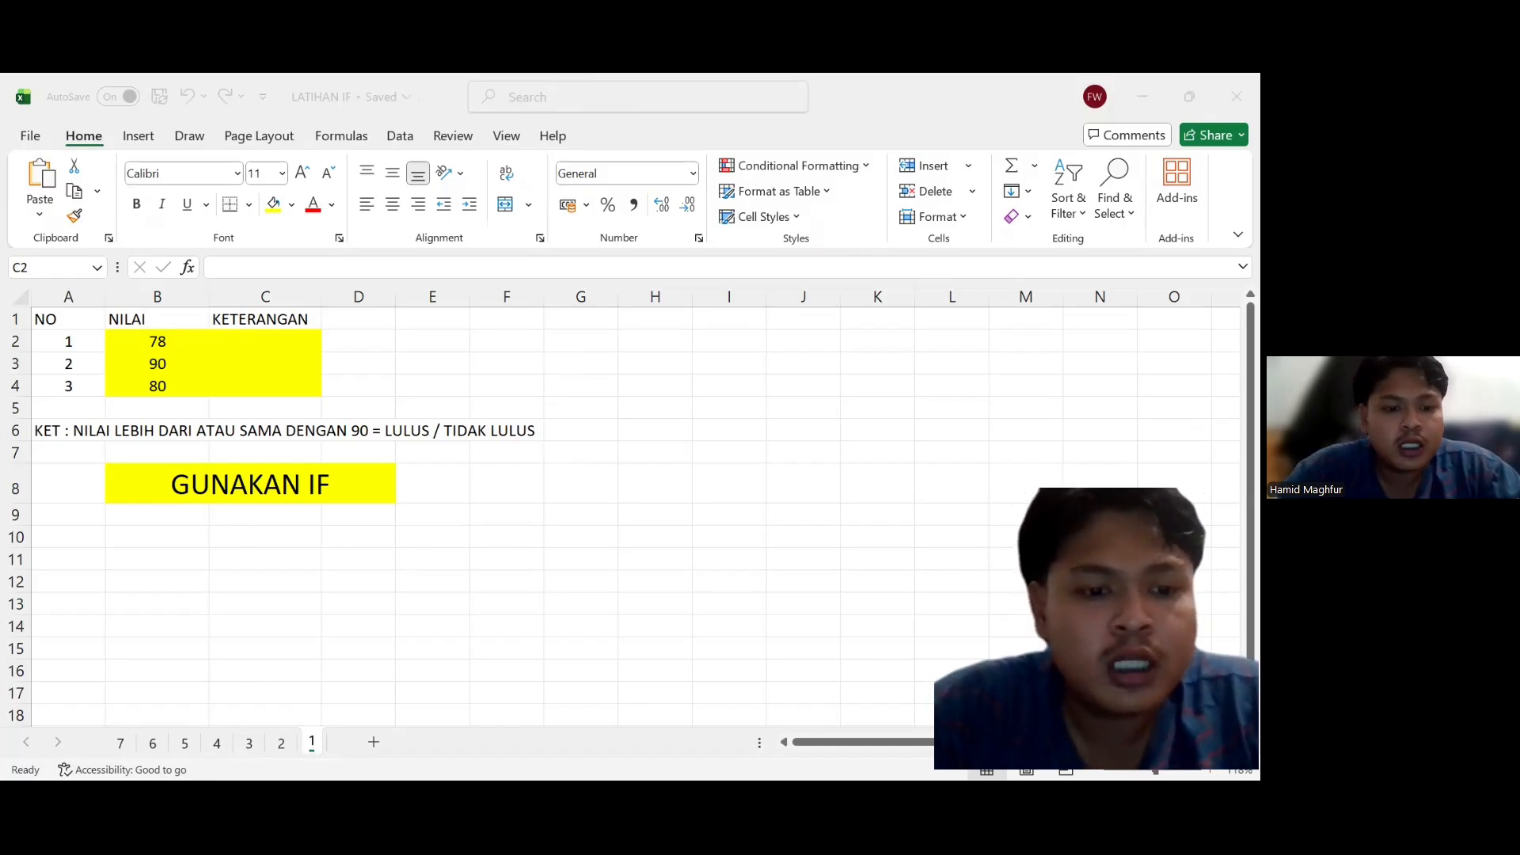
Review the IF exercises on sheets 2 through 7, including their tables, grading criteria and required functions.
click(284, 745)
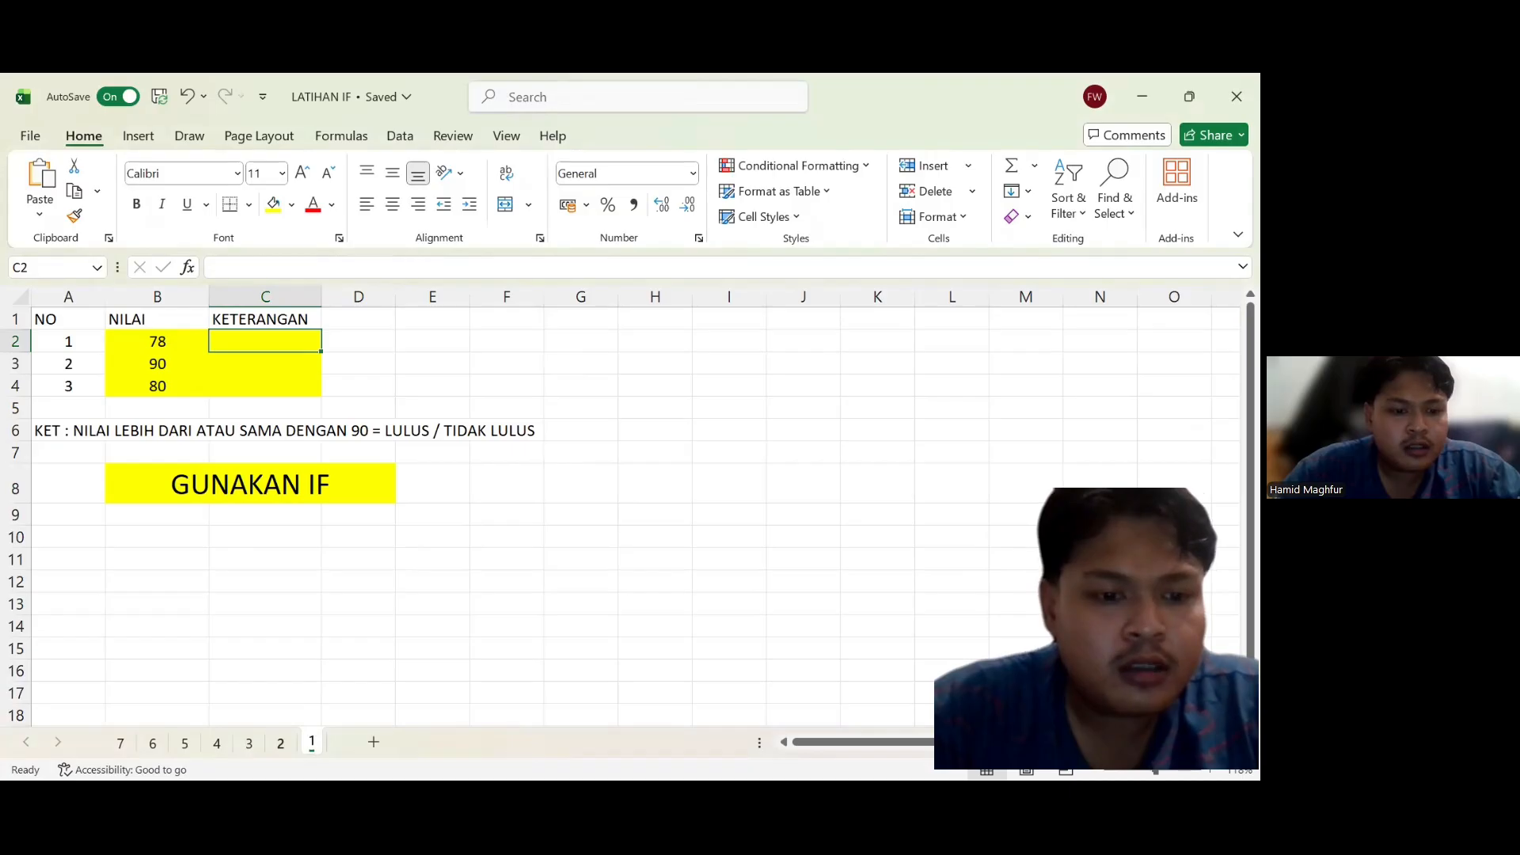
click(280, 744)
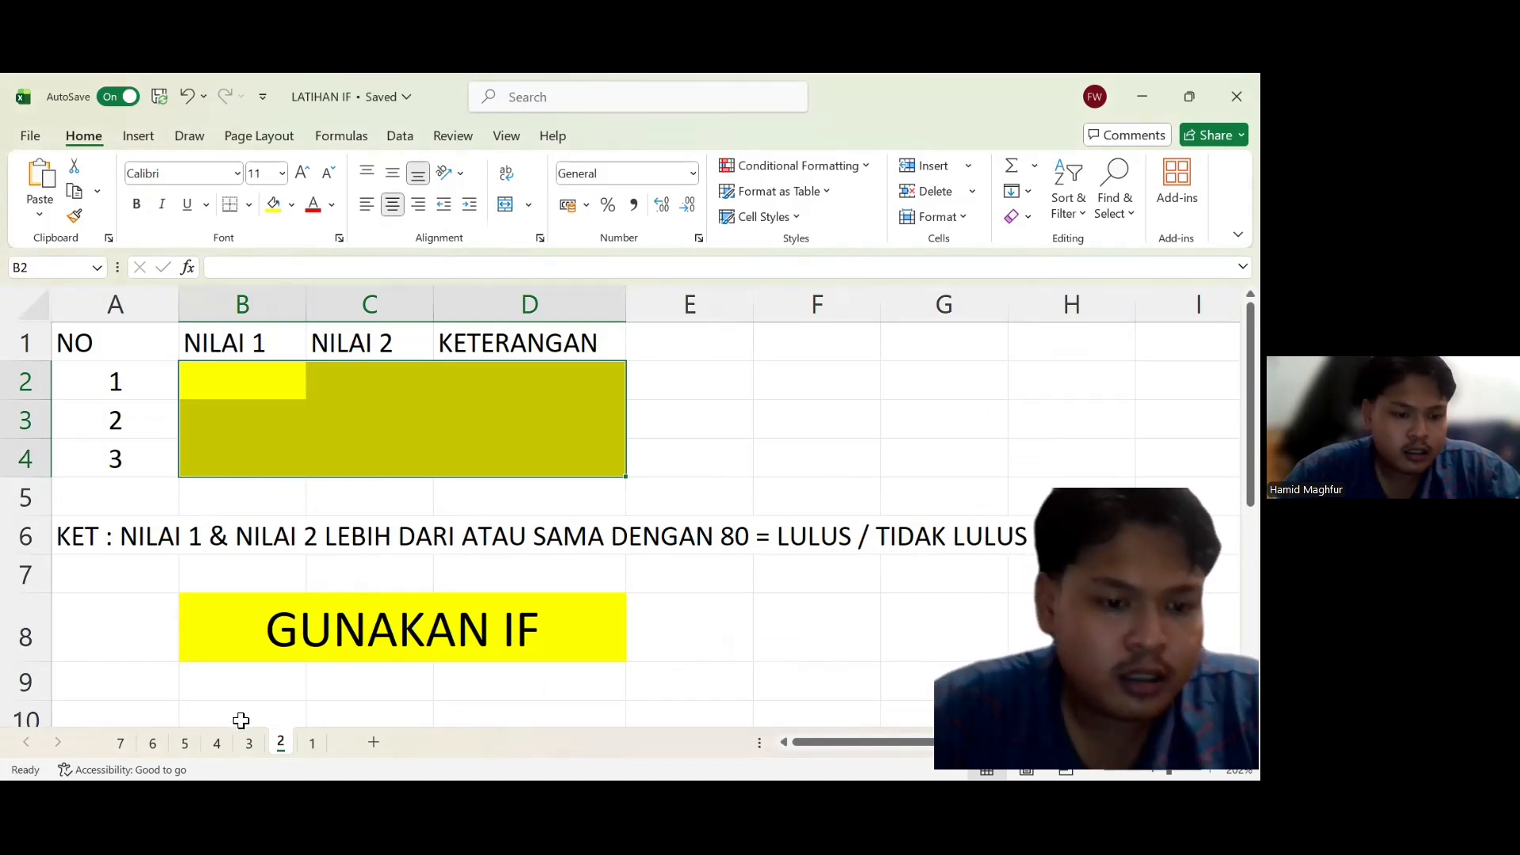
click(248, 744)
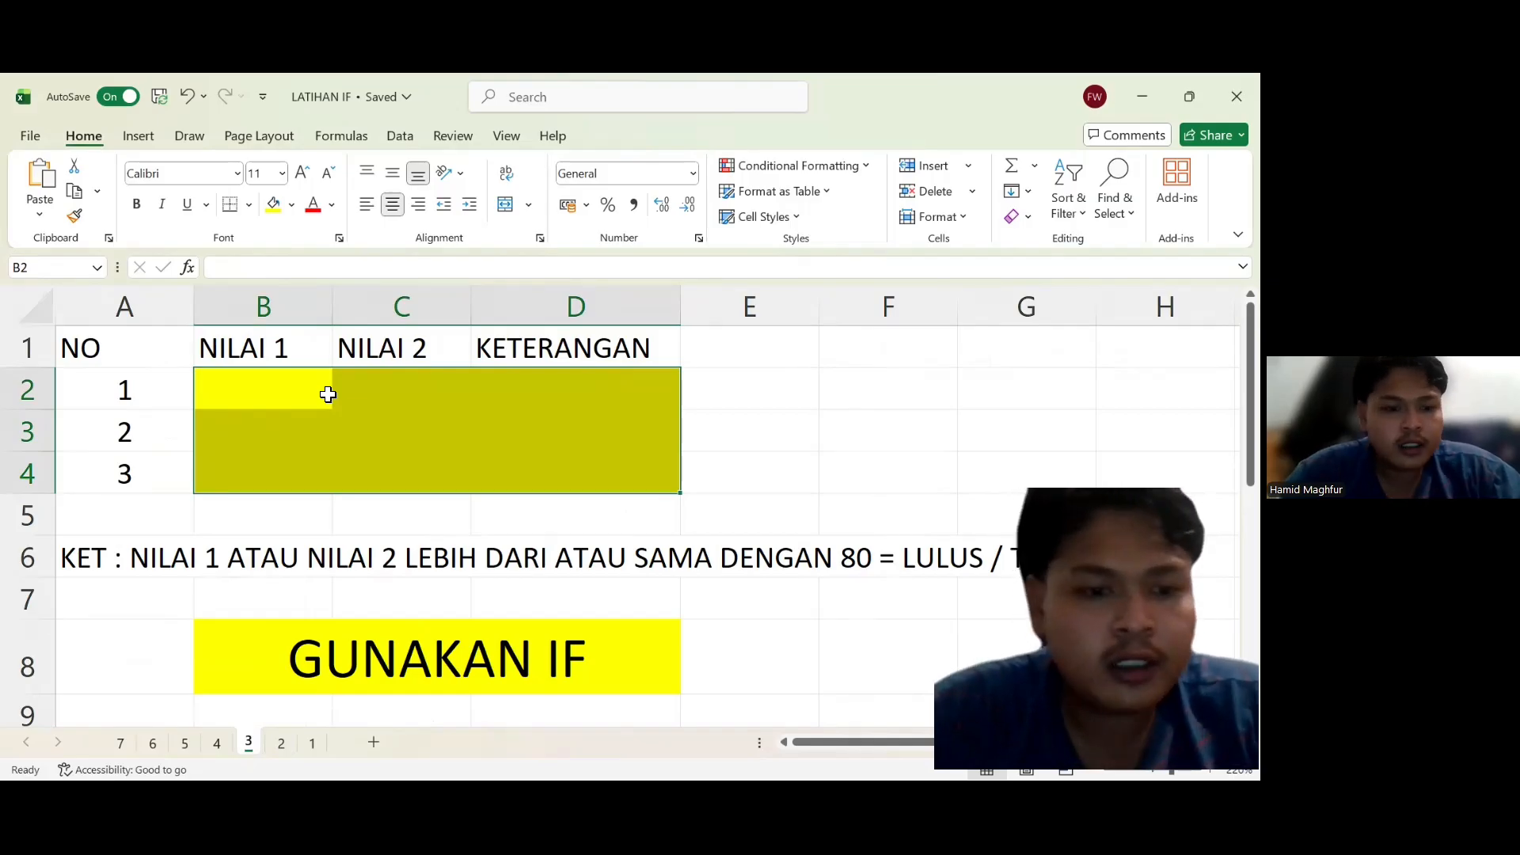
click(217, 742)
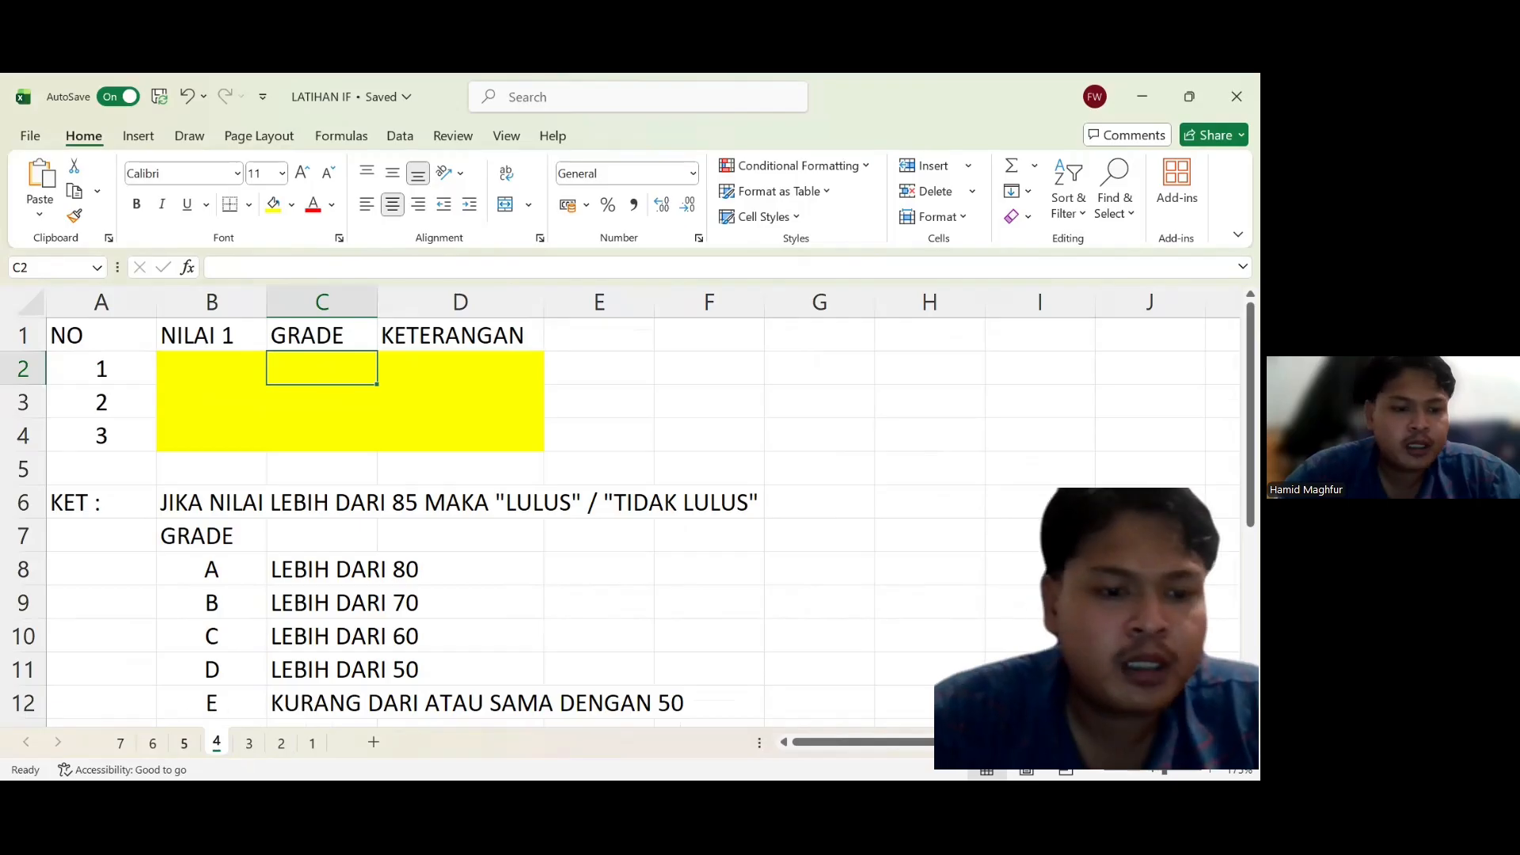
click(185, 743)
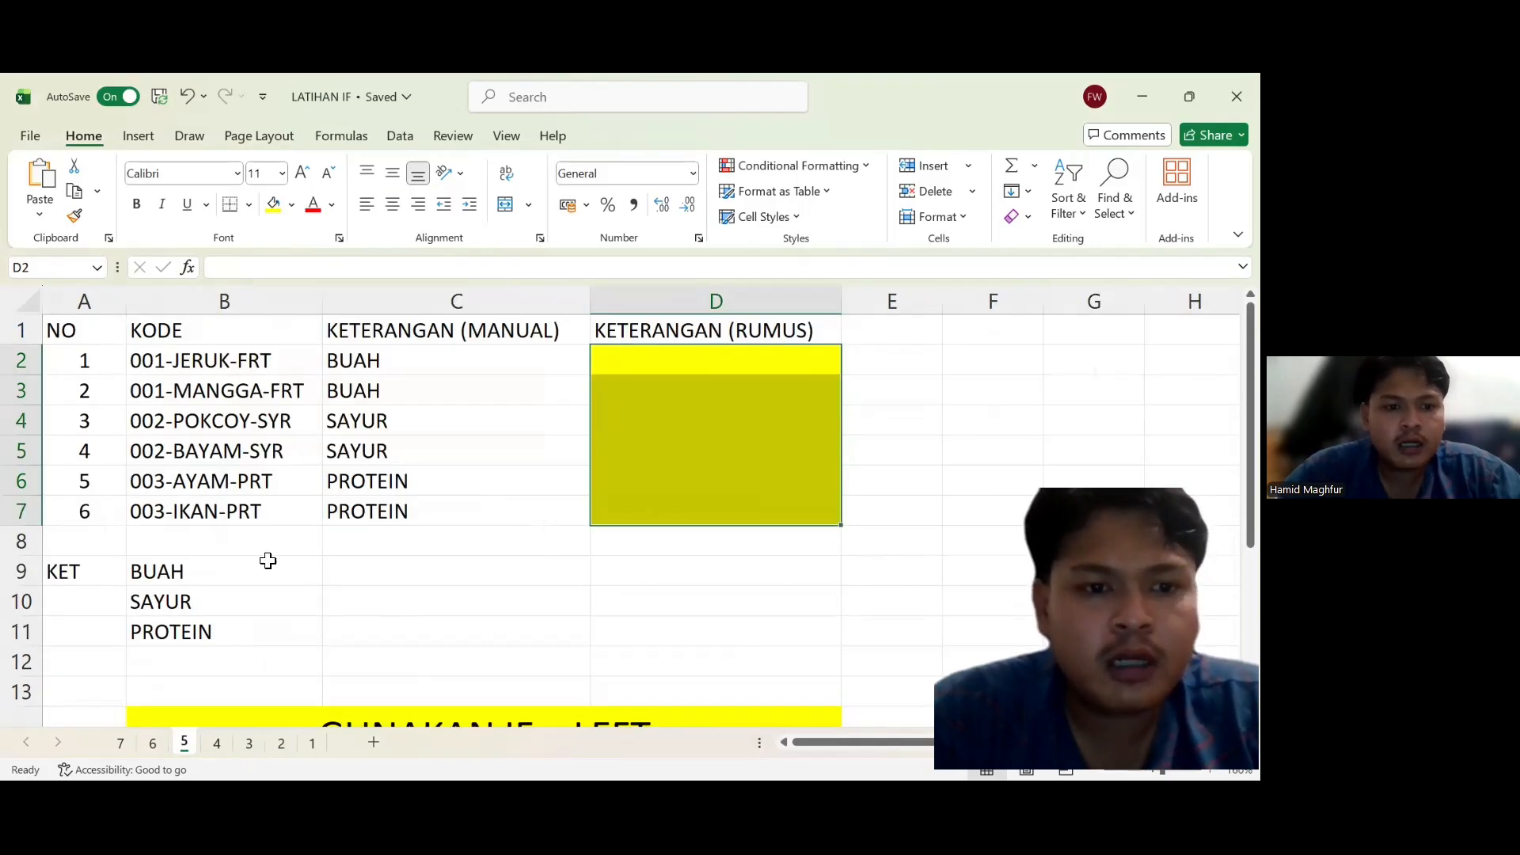
scroll(434, 543, down, 2)
scroll(431, 536, up, 2)
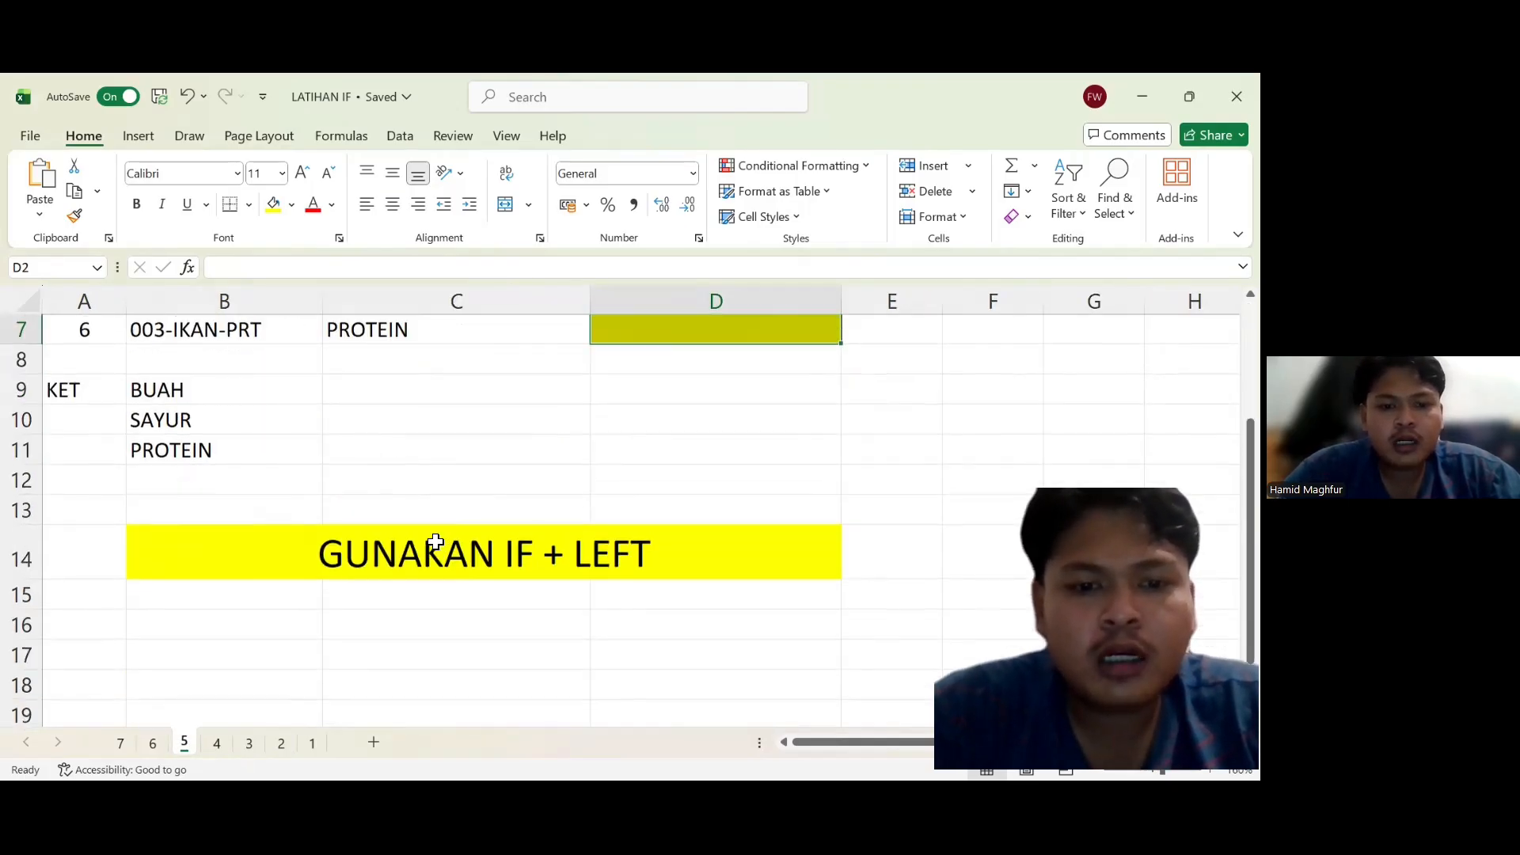
scroll(435, 541, down, 1)
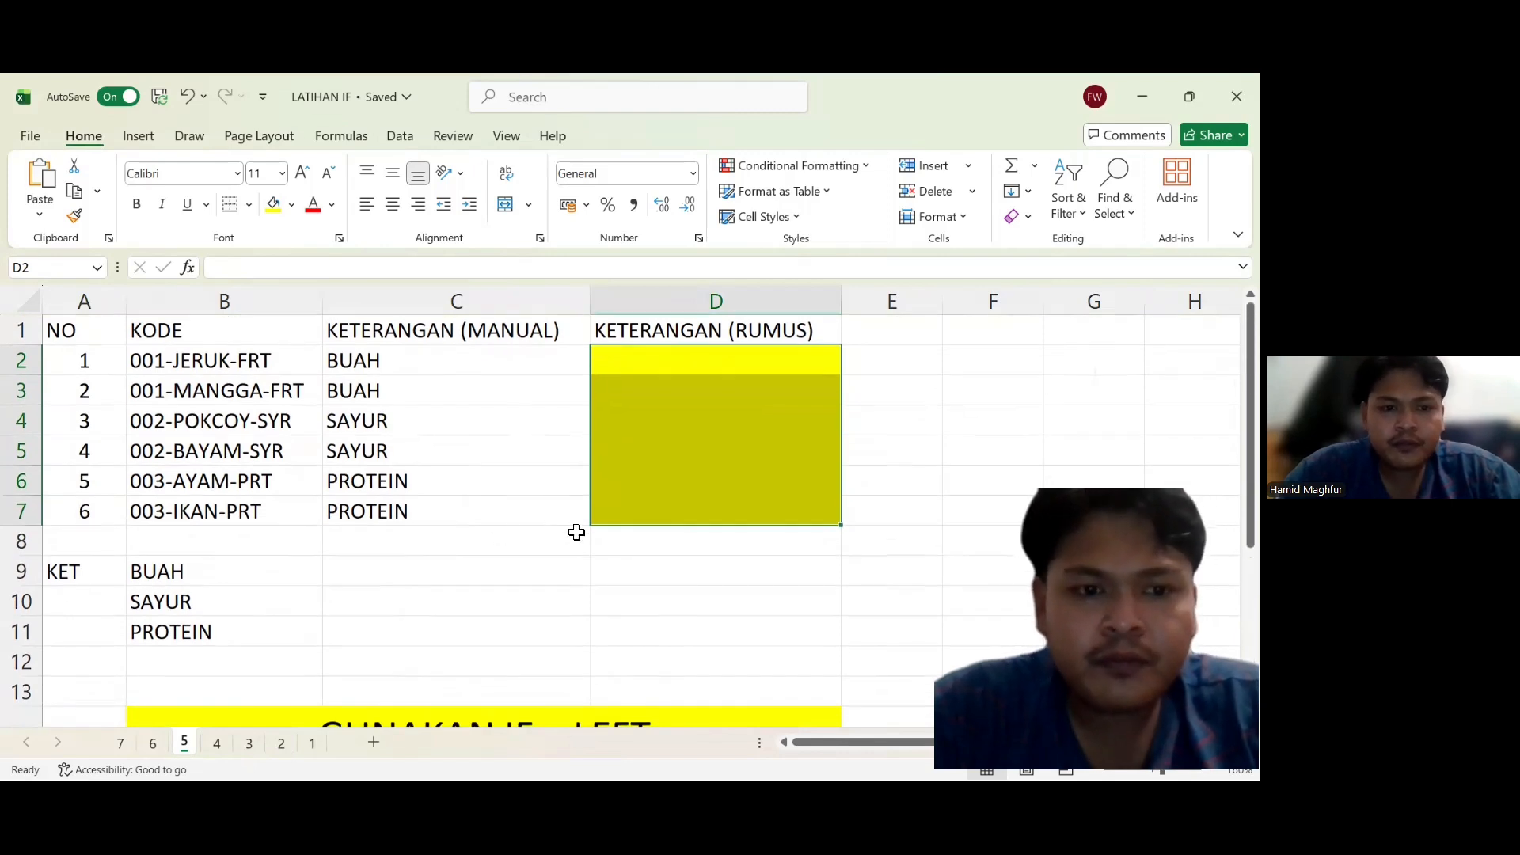
click(151, 744)
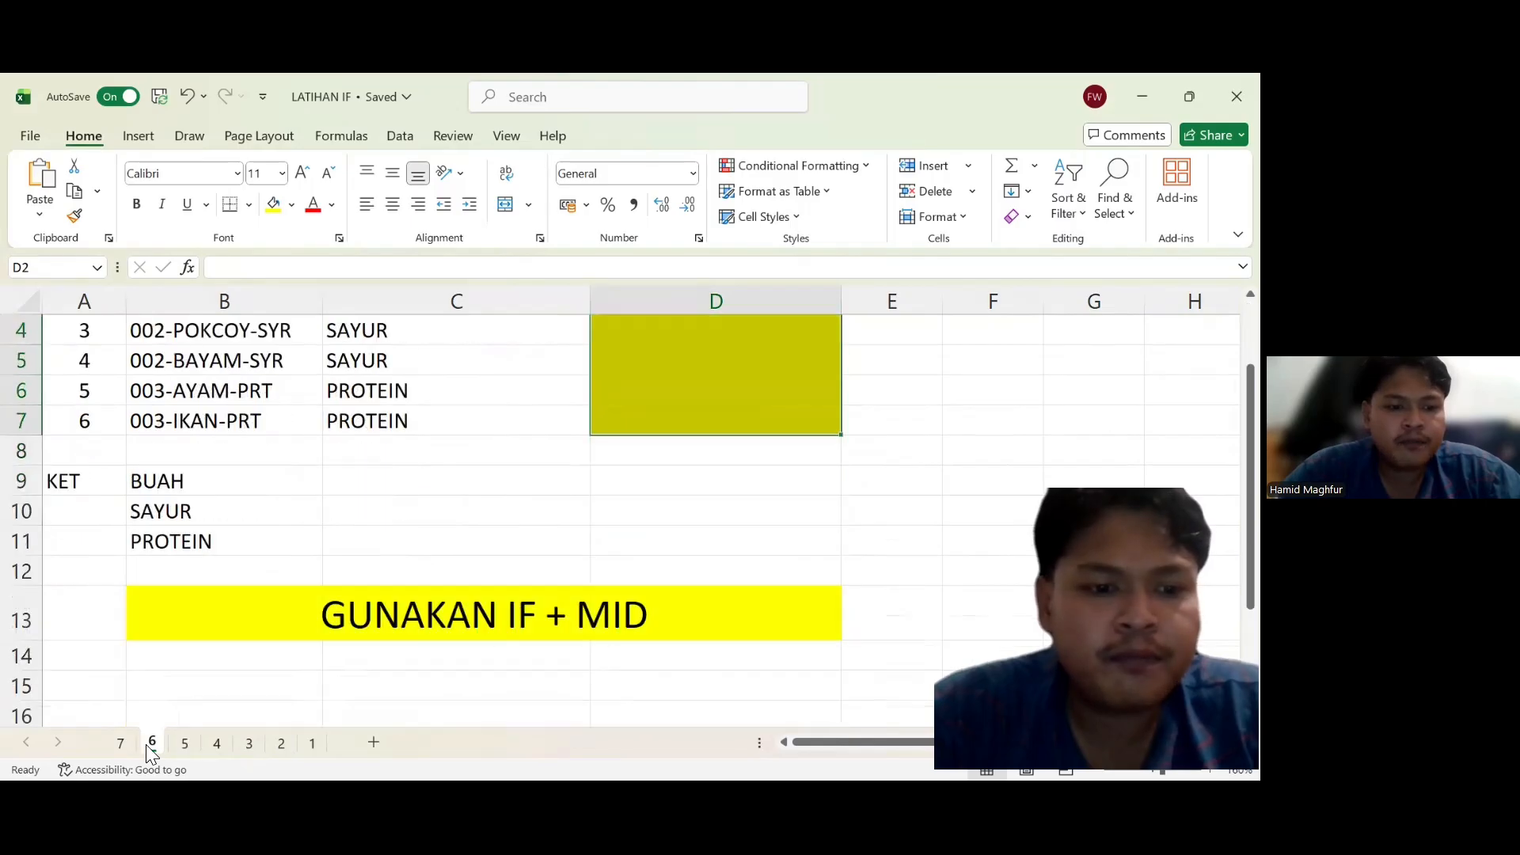
scroll(362, 598, up, 1)
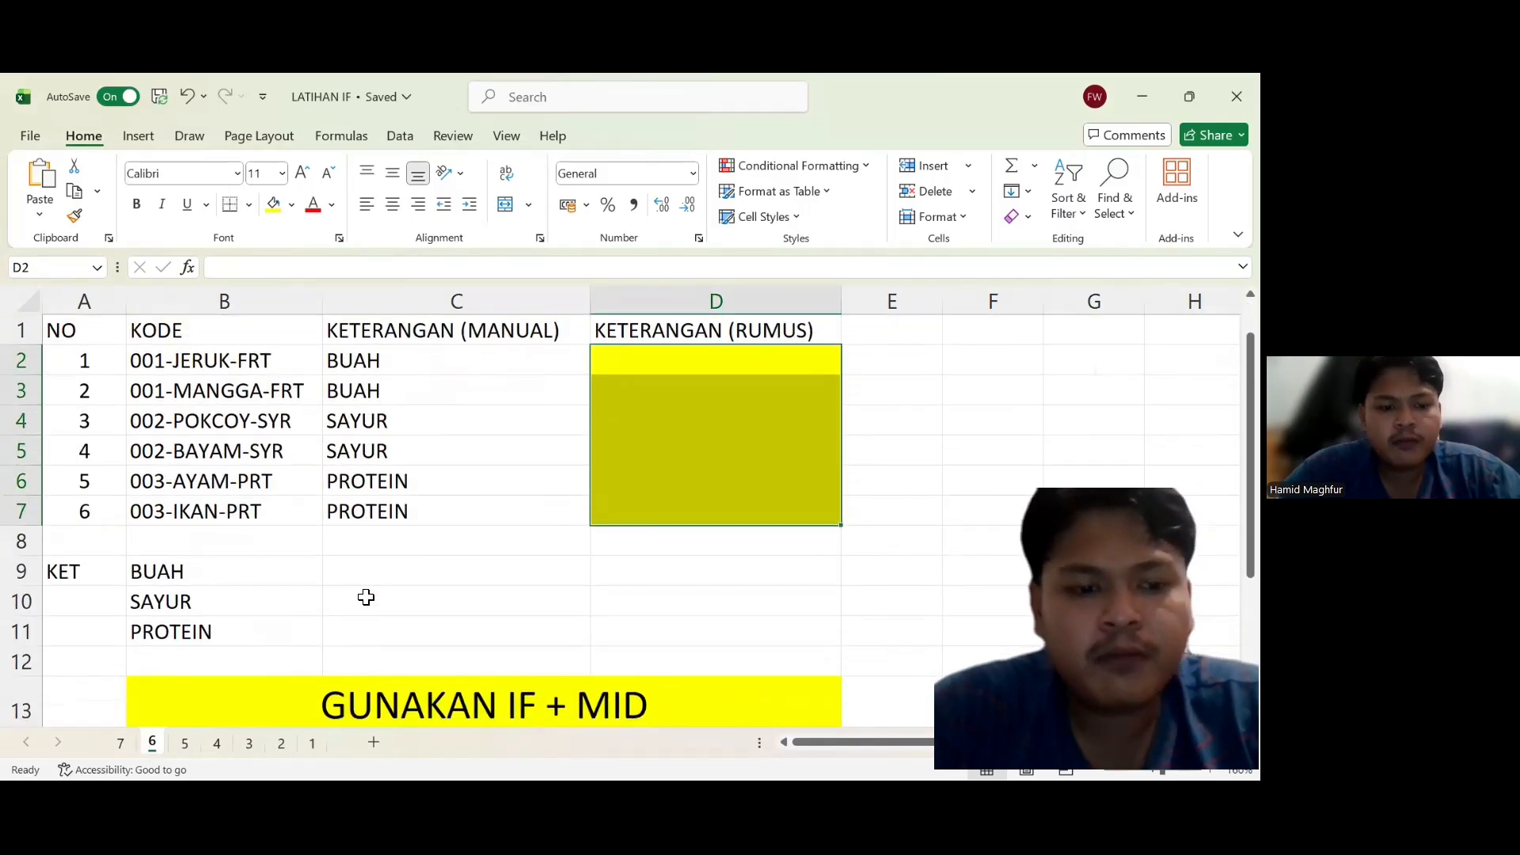
click(123, 740)
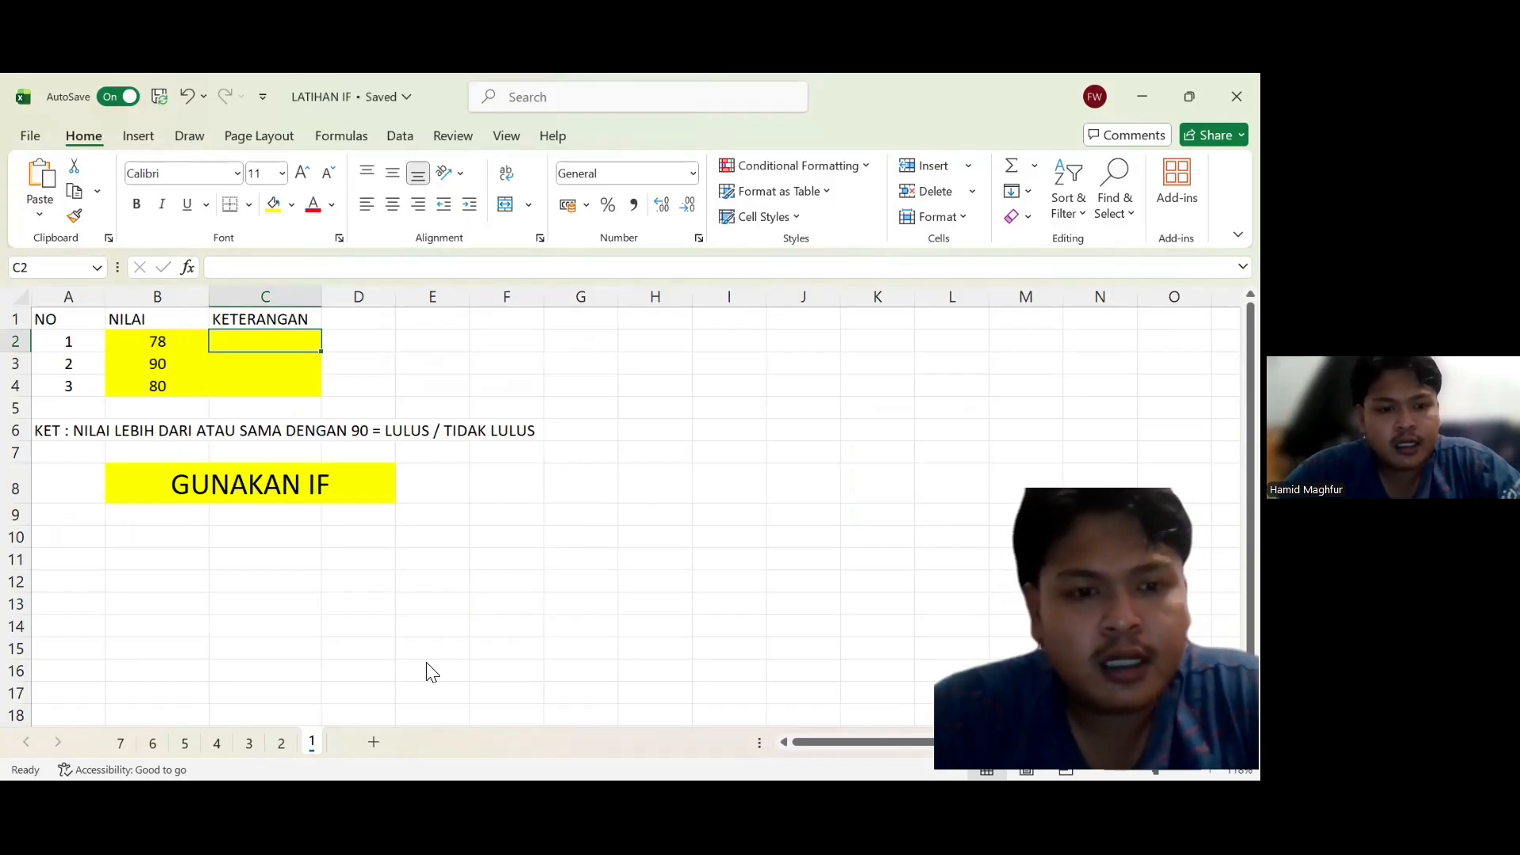
key(alt+Tab)
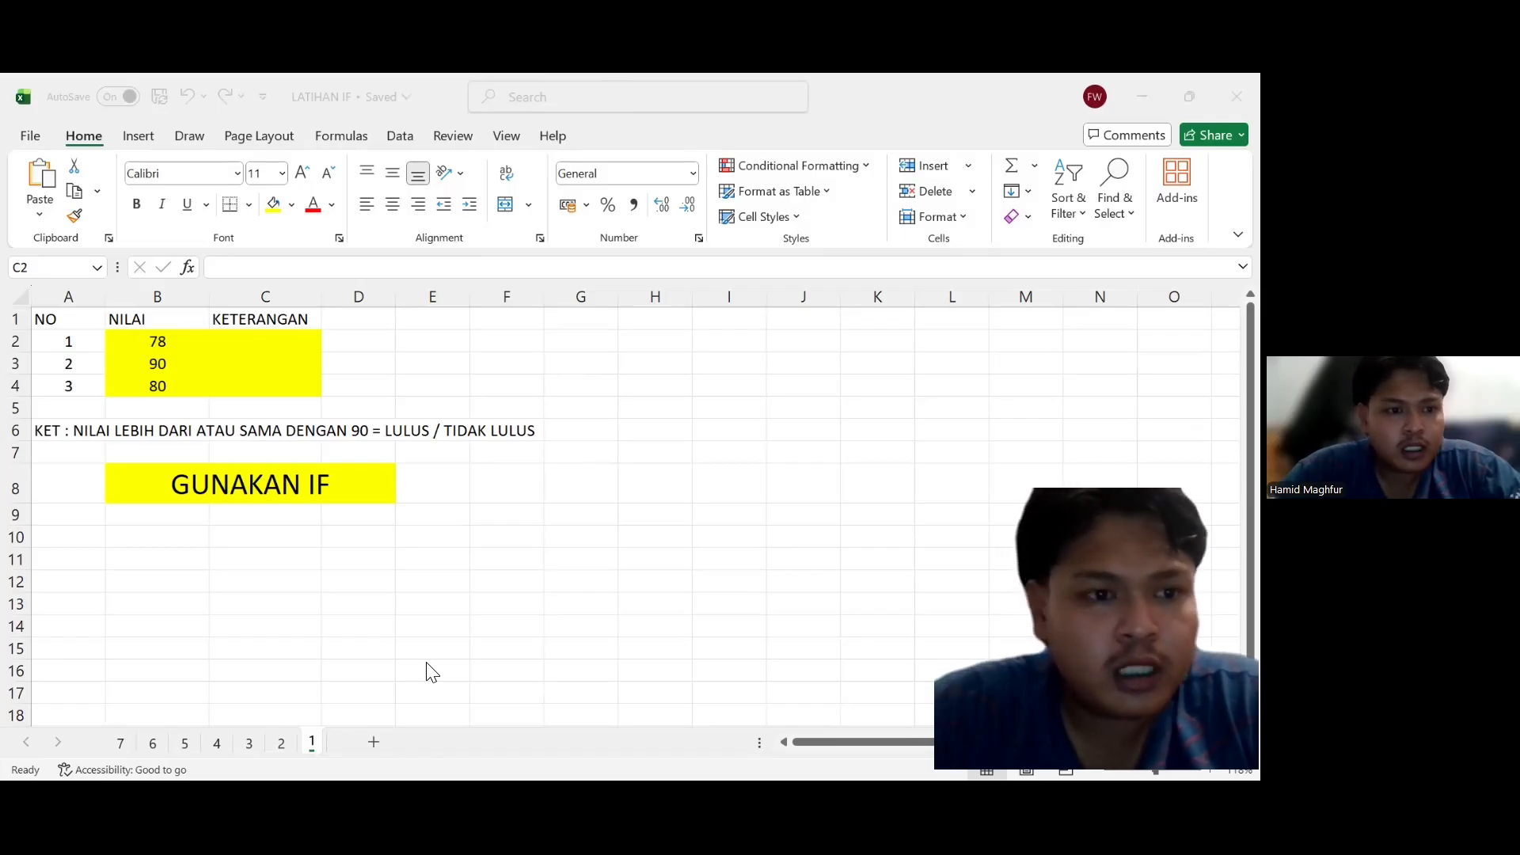
click(427, 663)
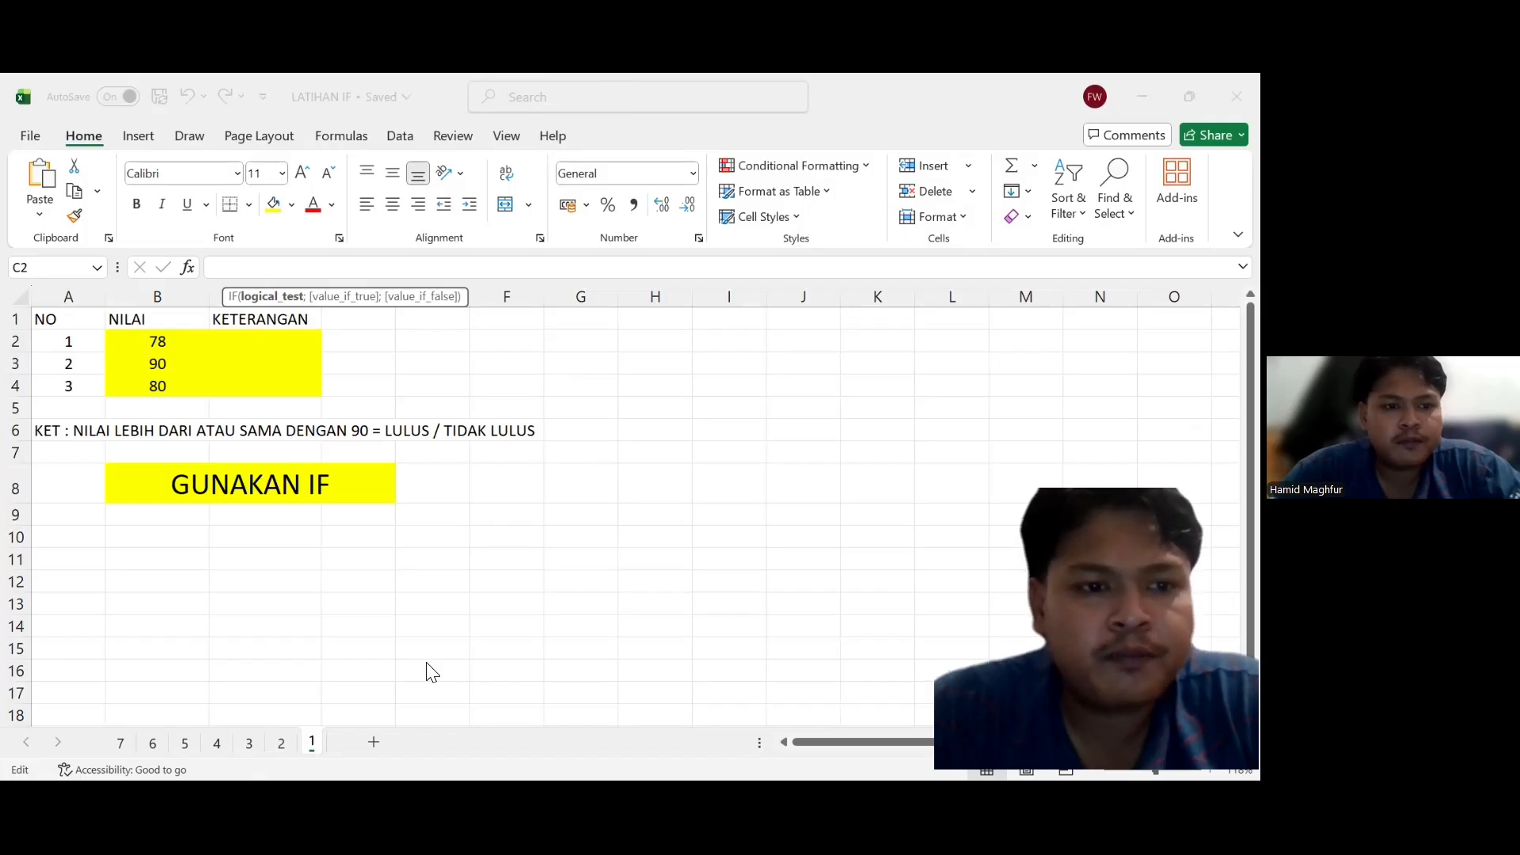
key(Escape)
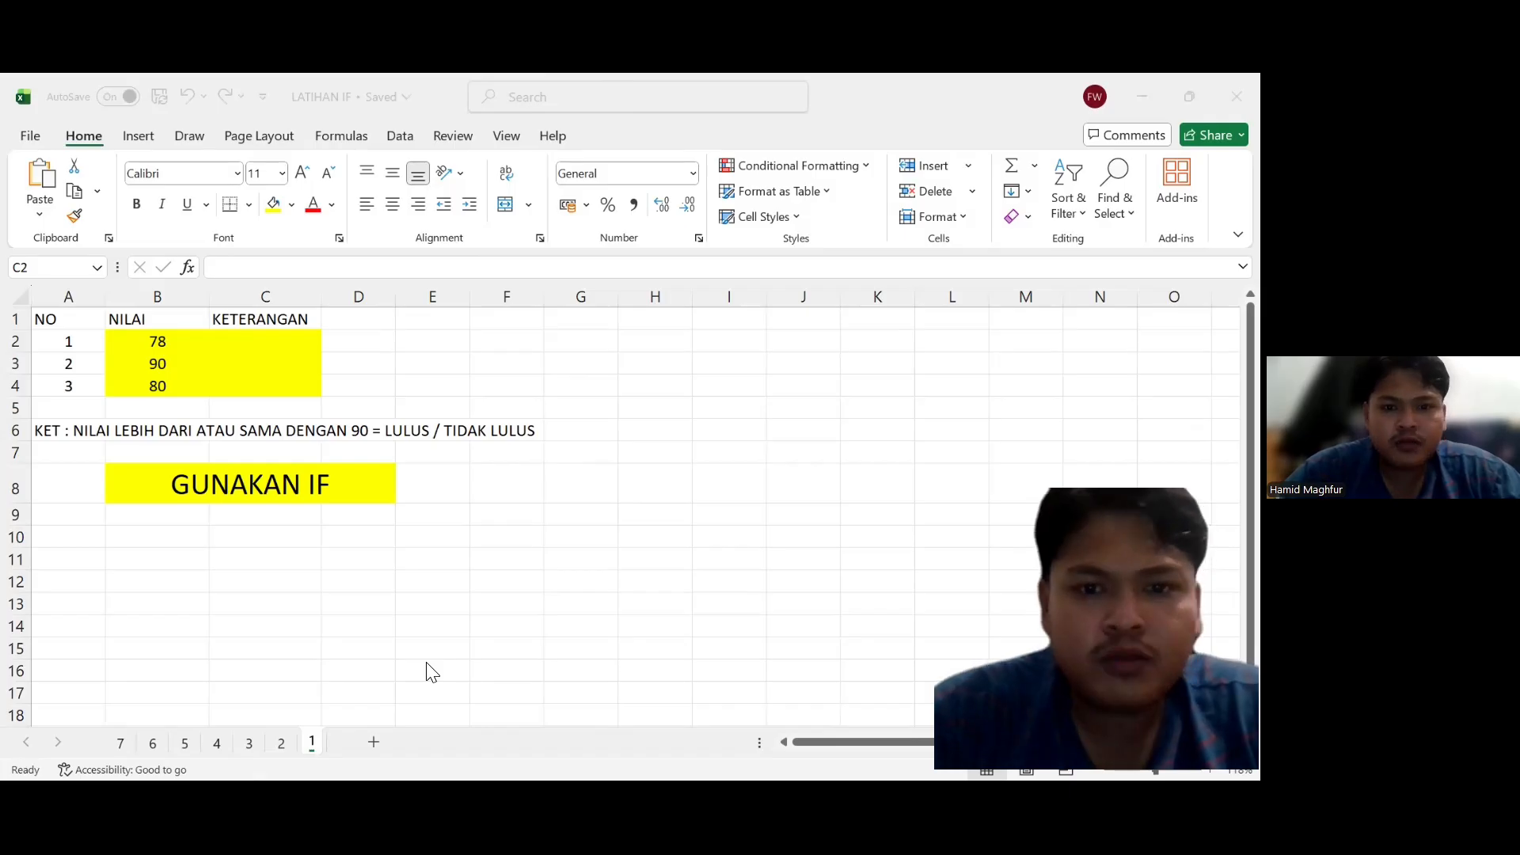
Enter the formula =IF(B2>=90;"LULUS";"TIDAK LULUS") in cell C2 of sheet 1.
click(227, 393)
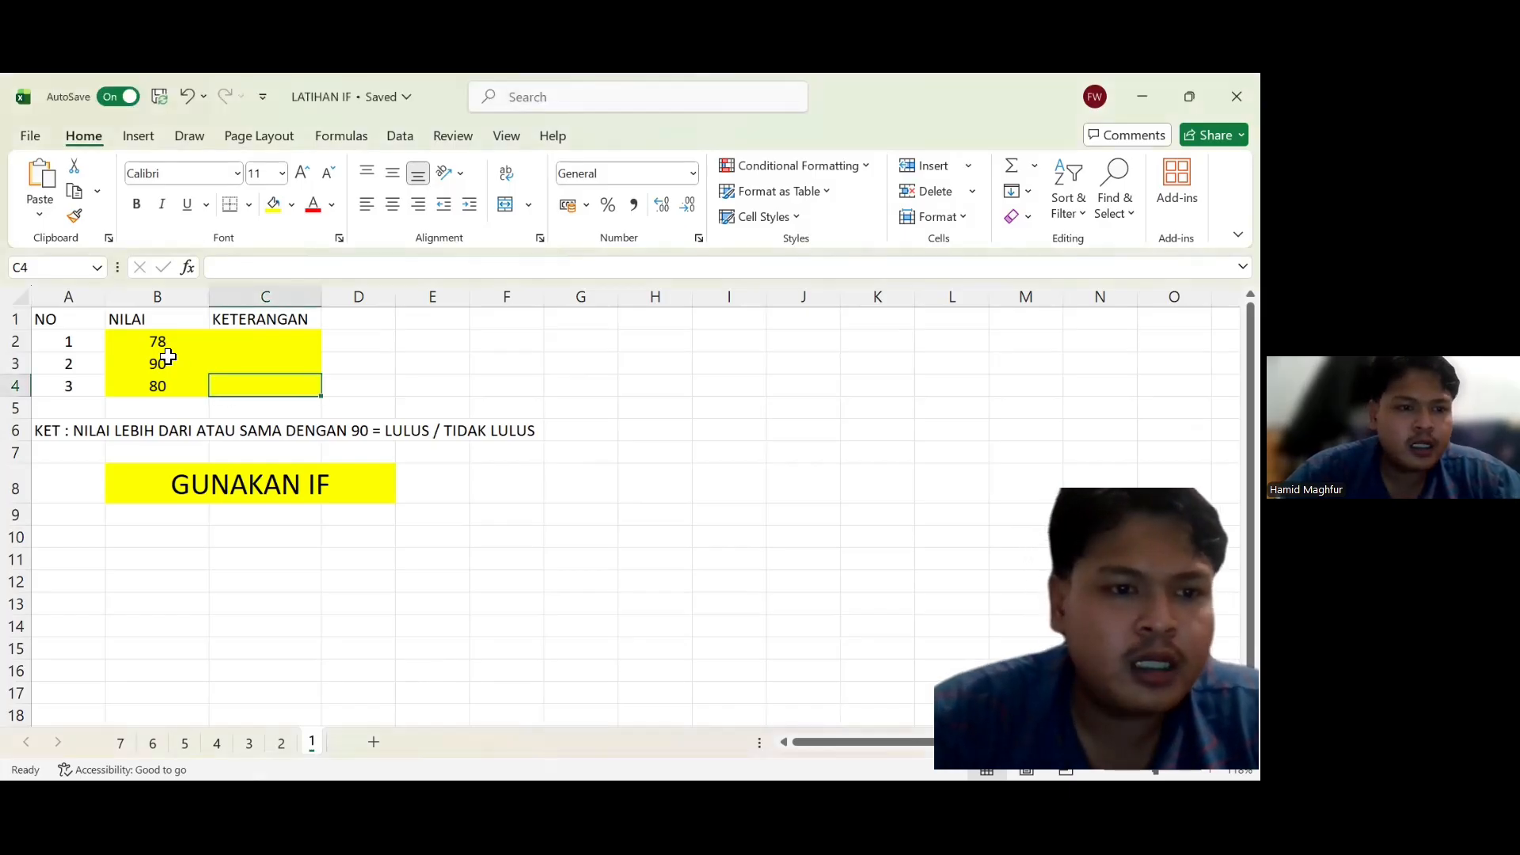
click(224, 340)
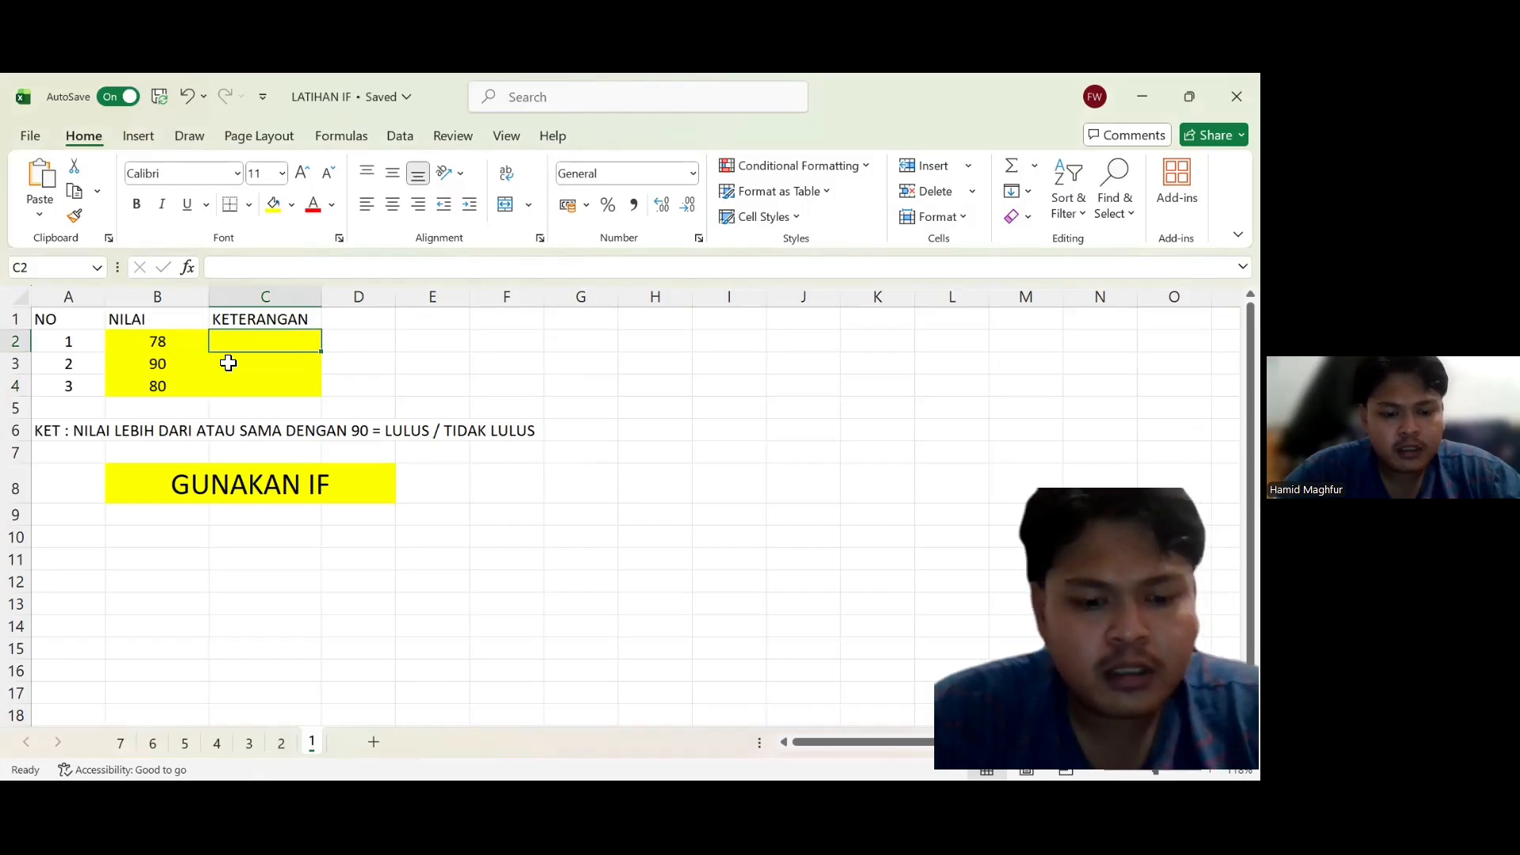
text(=IF(B2>=90;"LULUS";"TIDAK LULUS"))
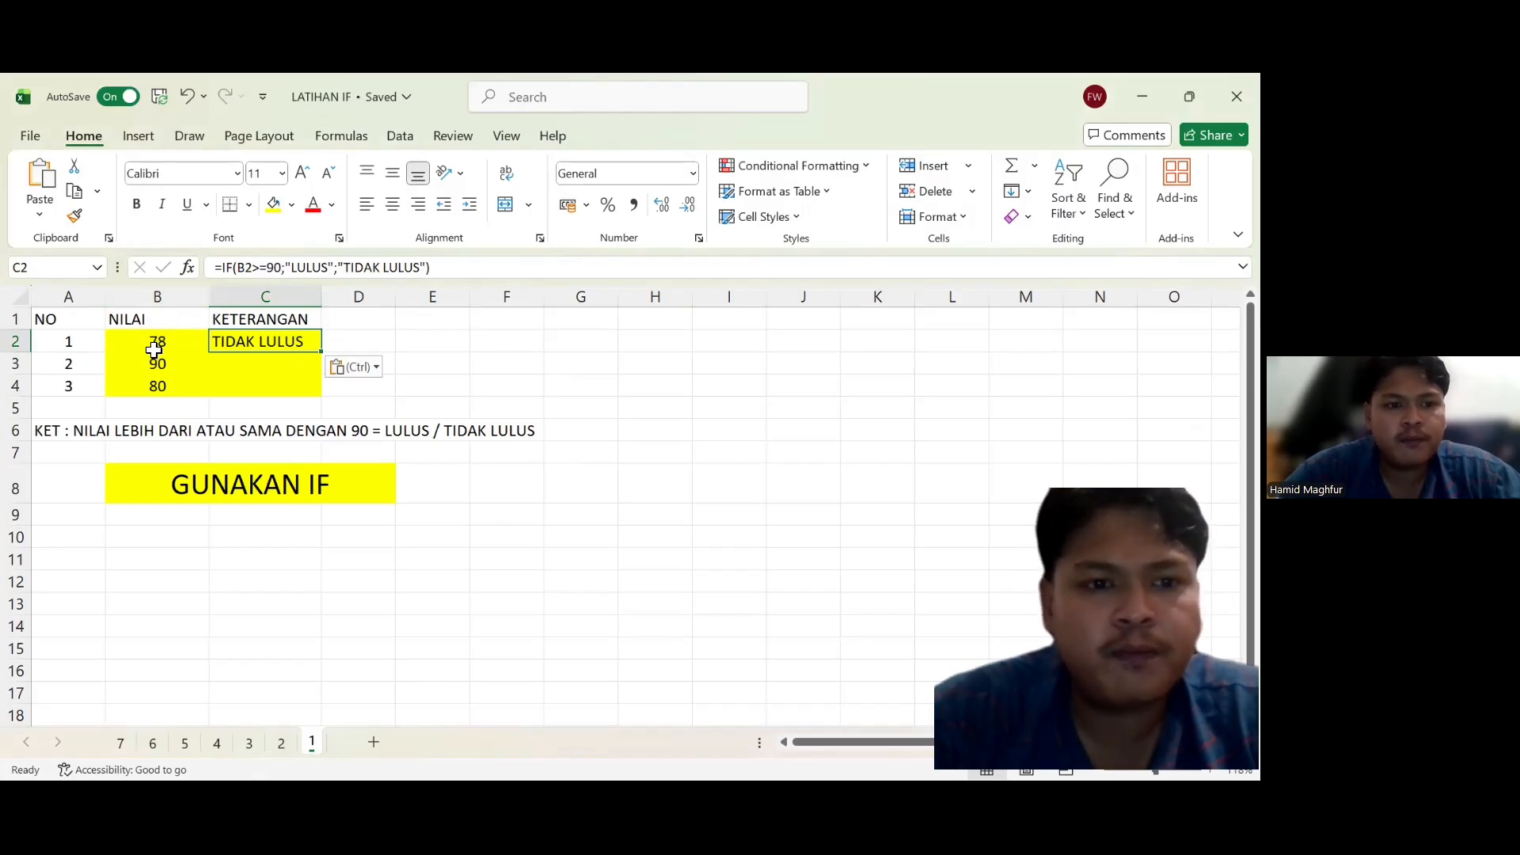
key(Down)
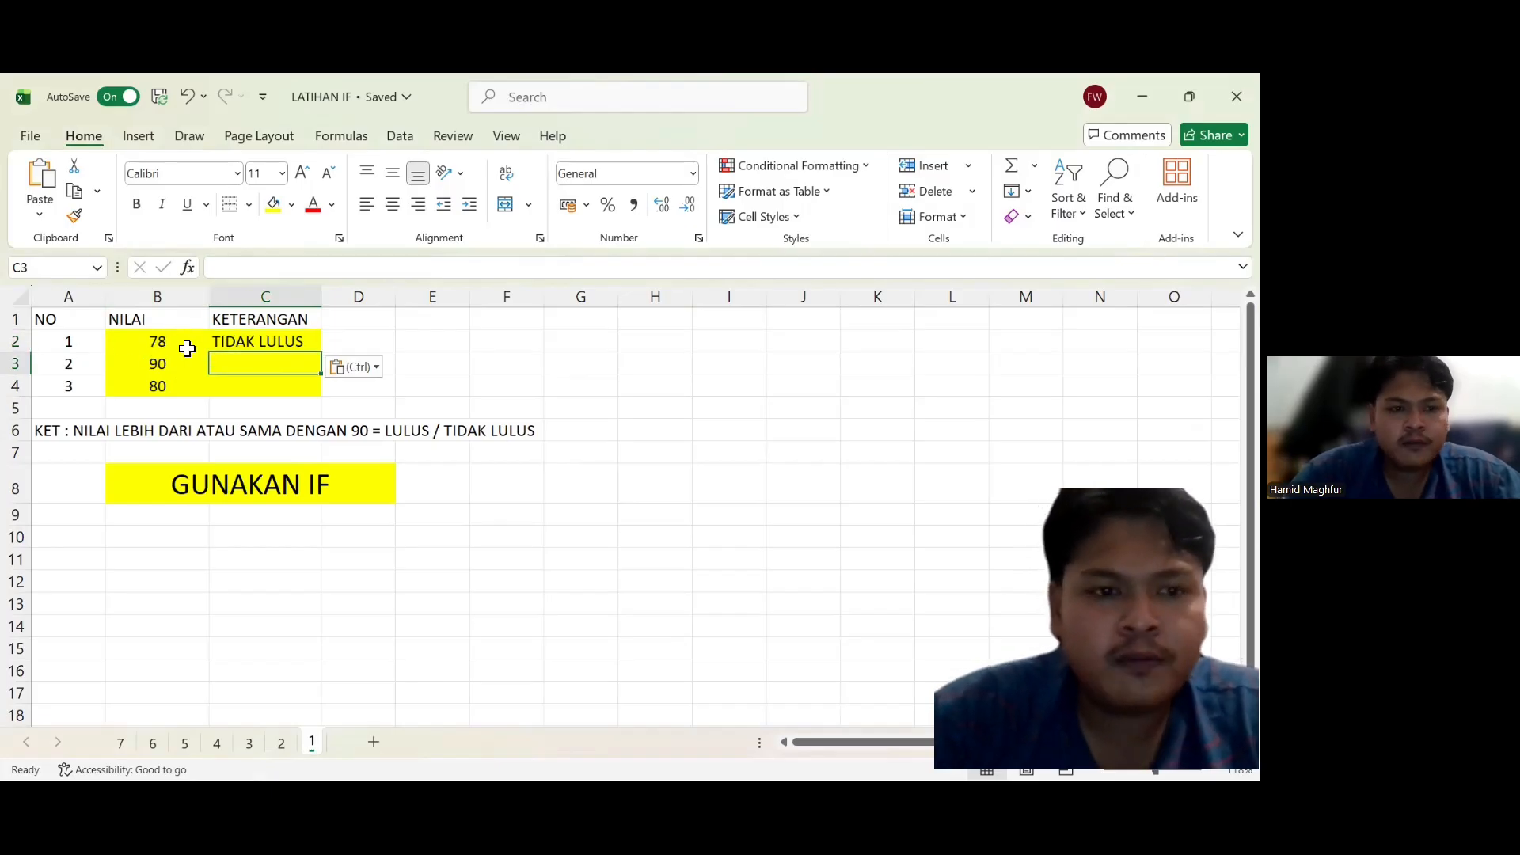
Fill the C2 formula down through C4 and check the copied formulas against the scores in the NILAI column.
click(251, 340)
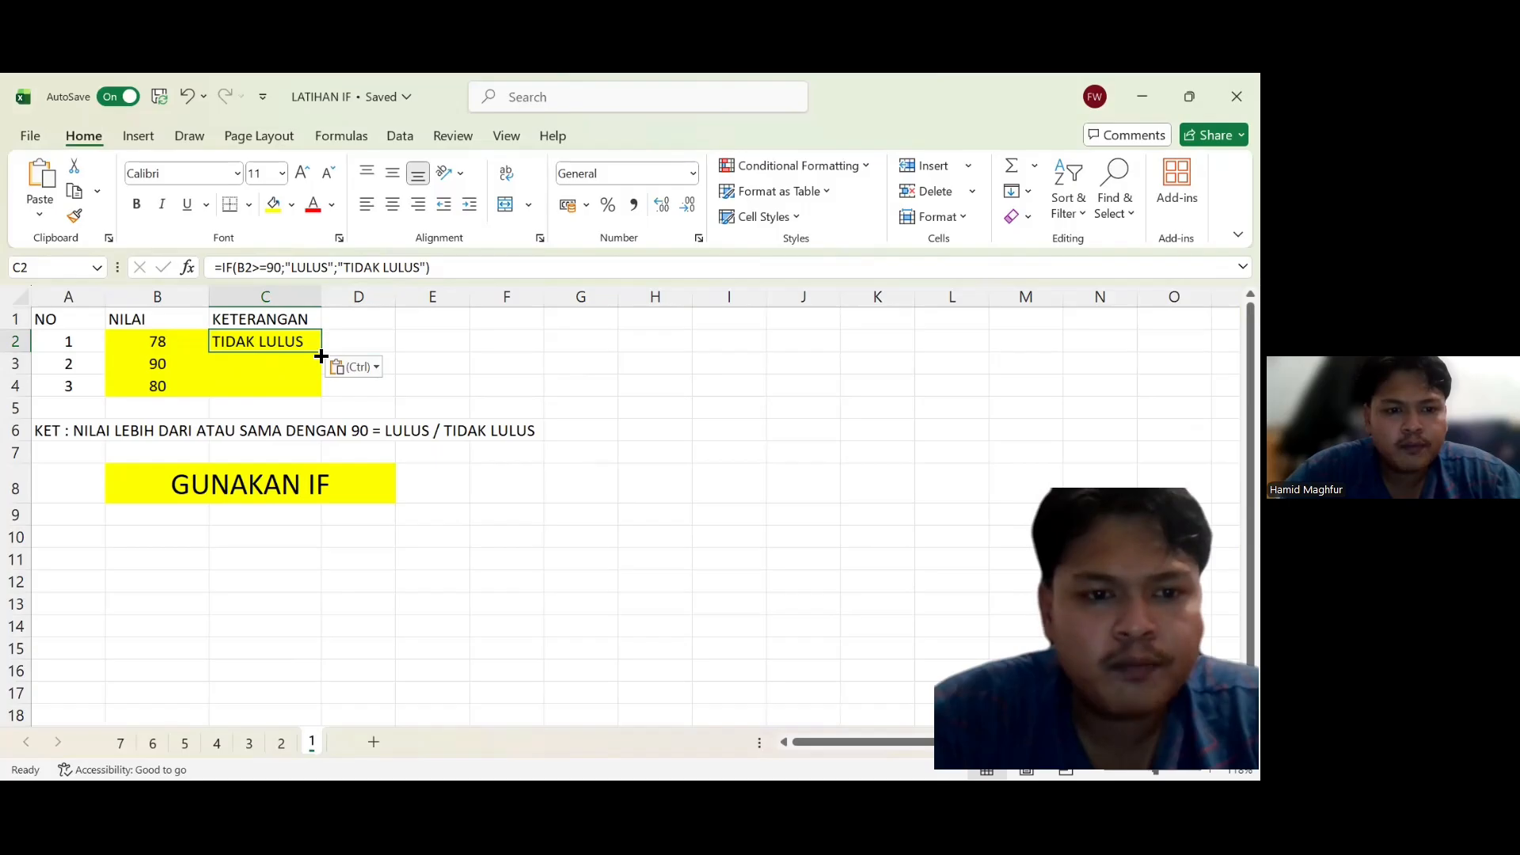
drag(320, 356, 322, 398)
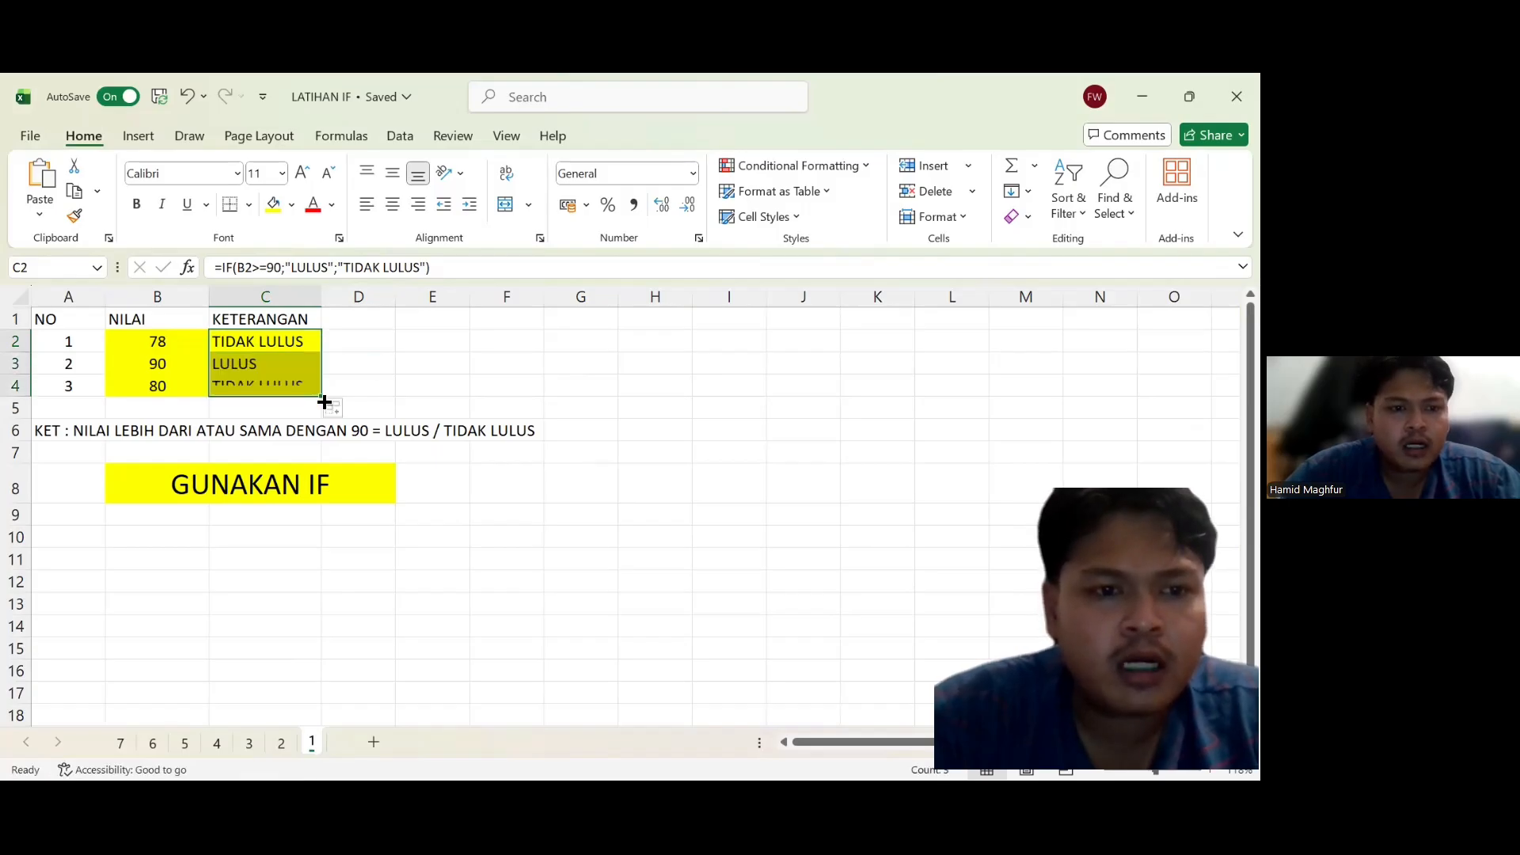
click(255, 364)
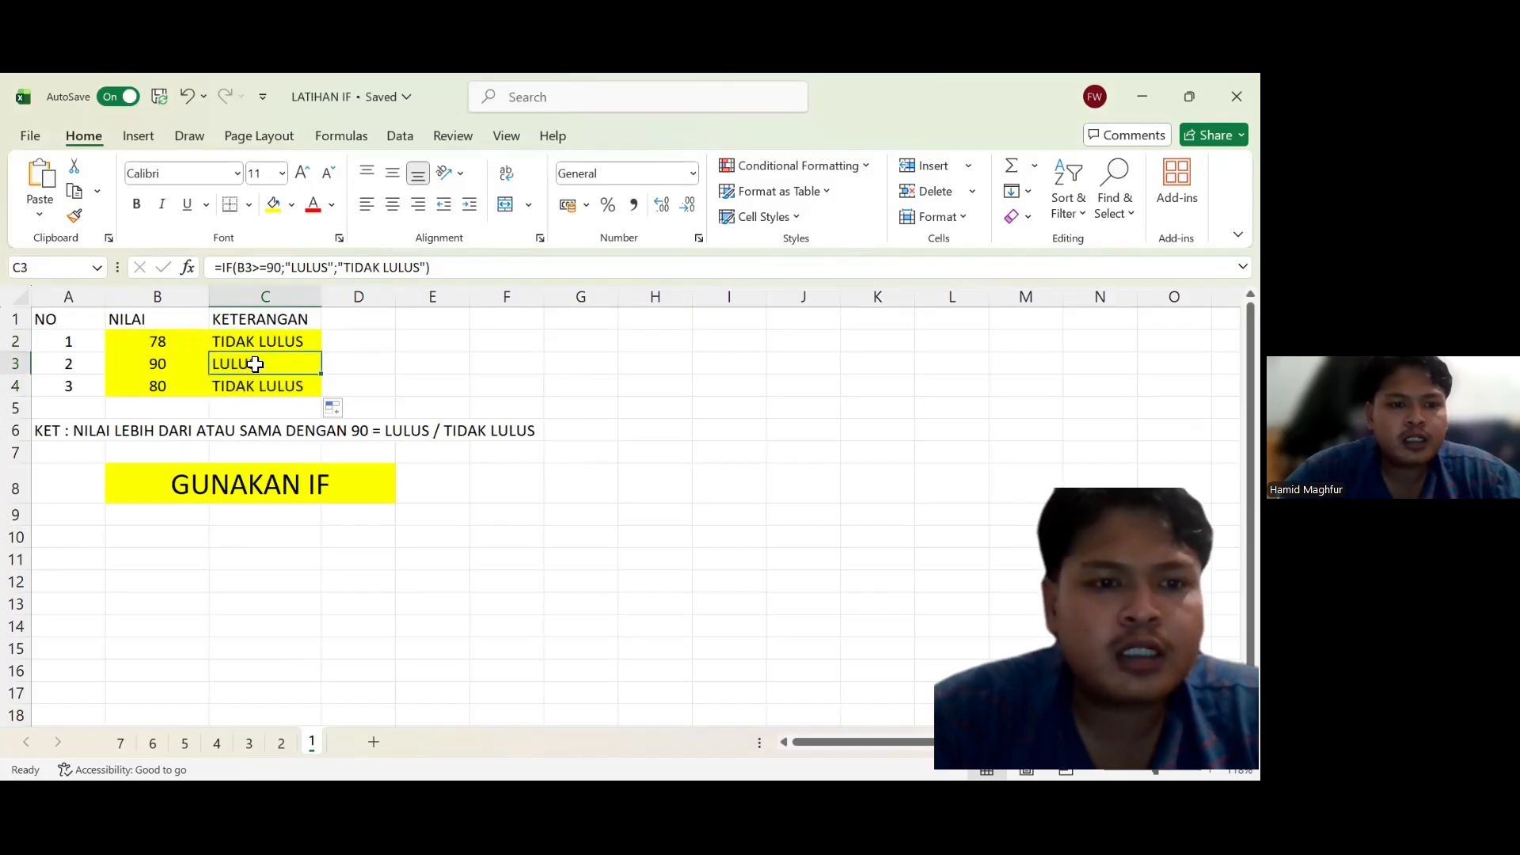
click(285, 392)
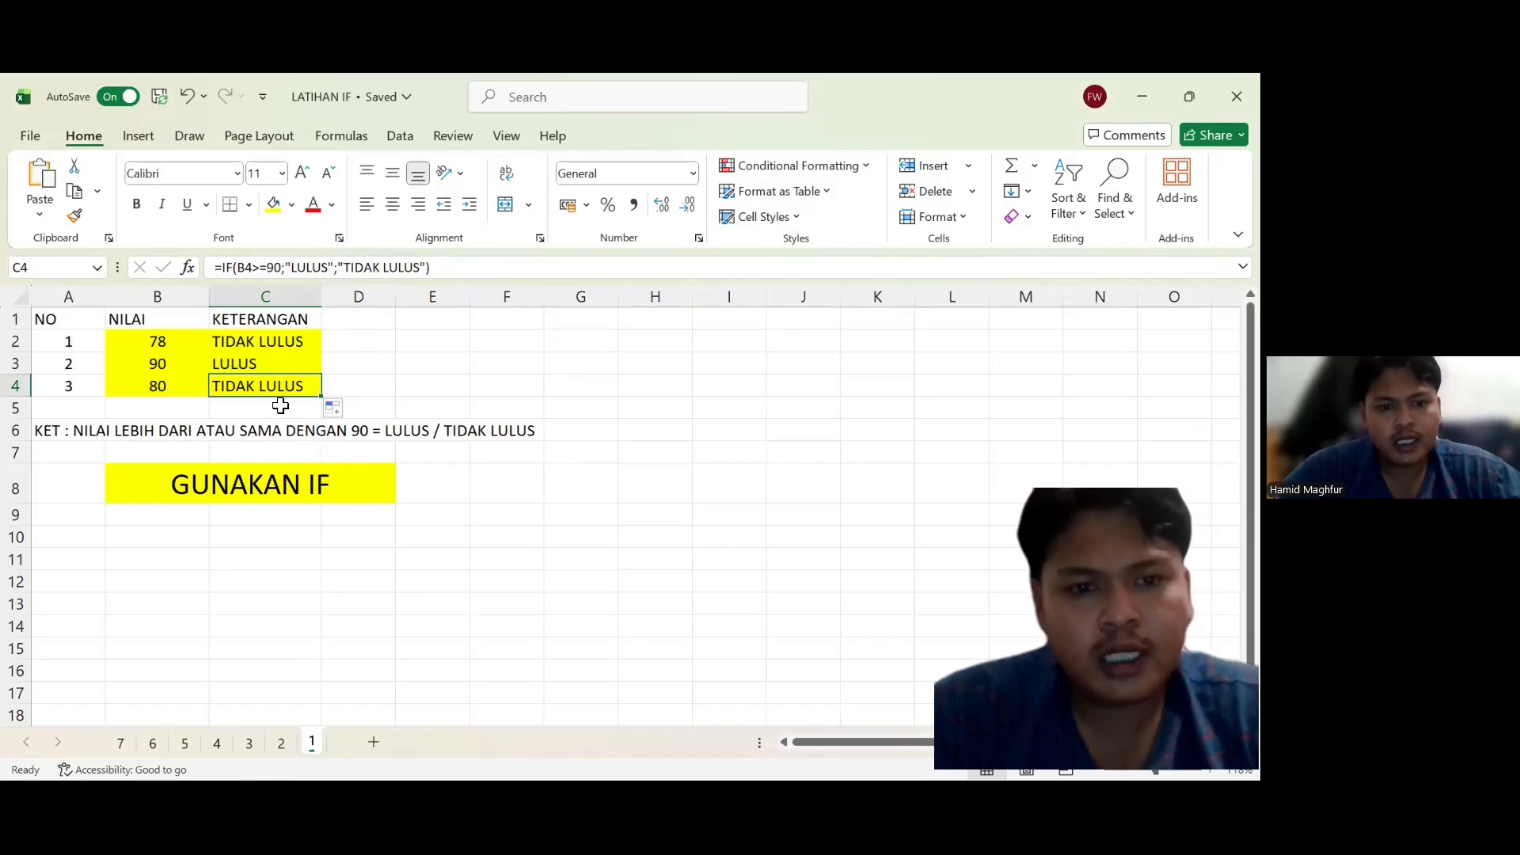
click(236, 363)
click(187, 367)
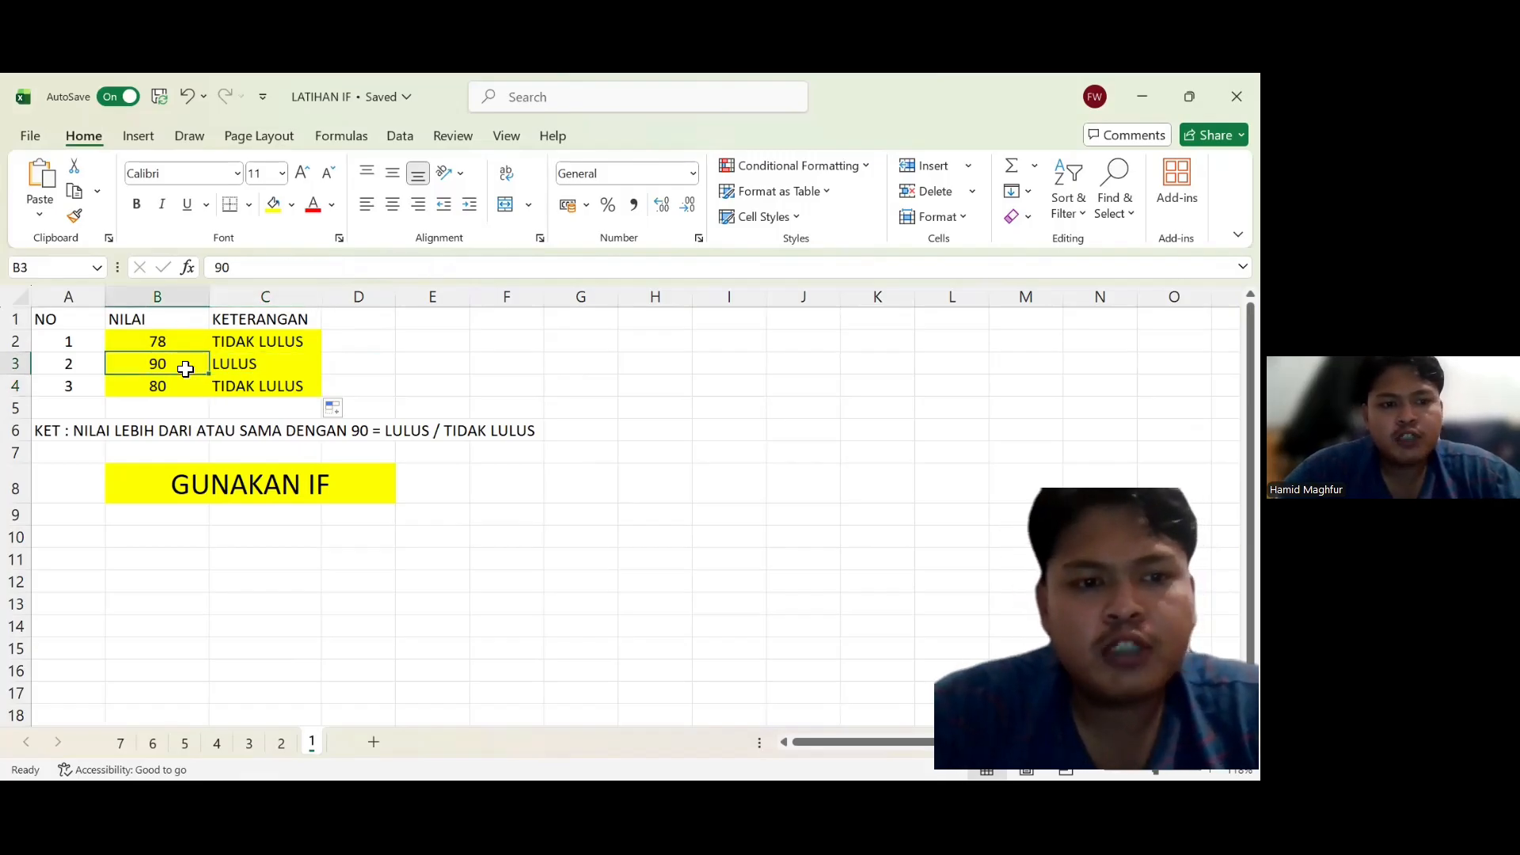
click(239, 372)
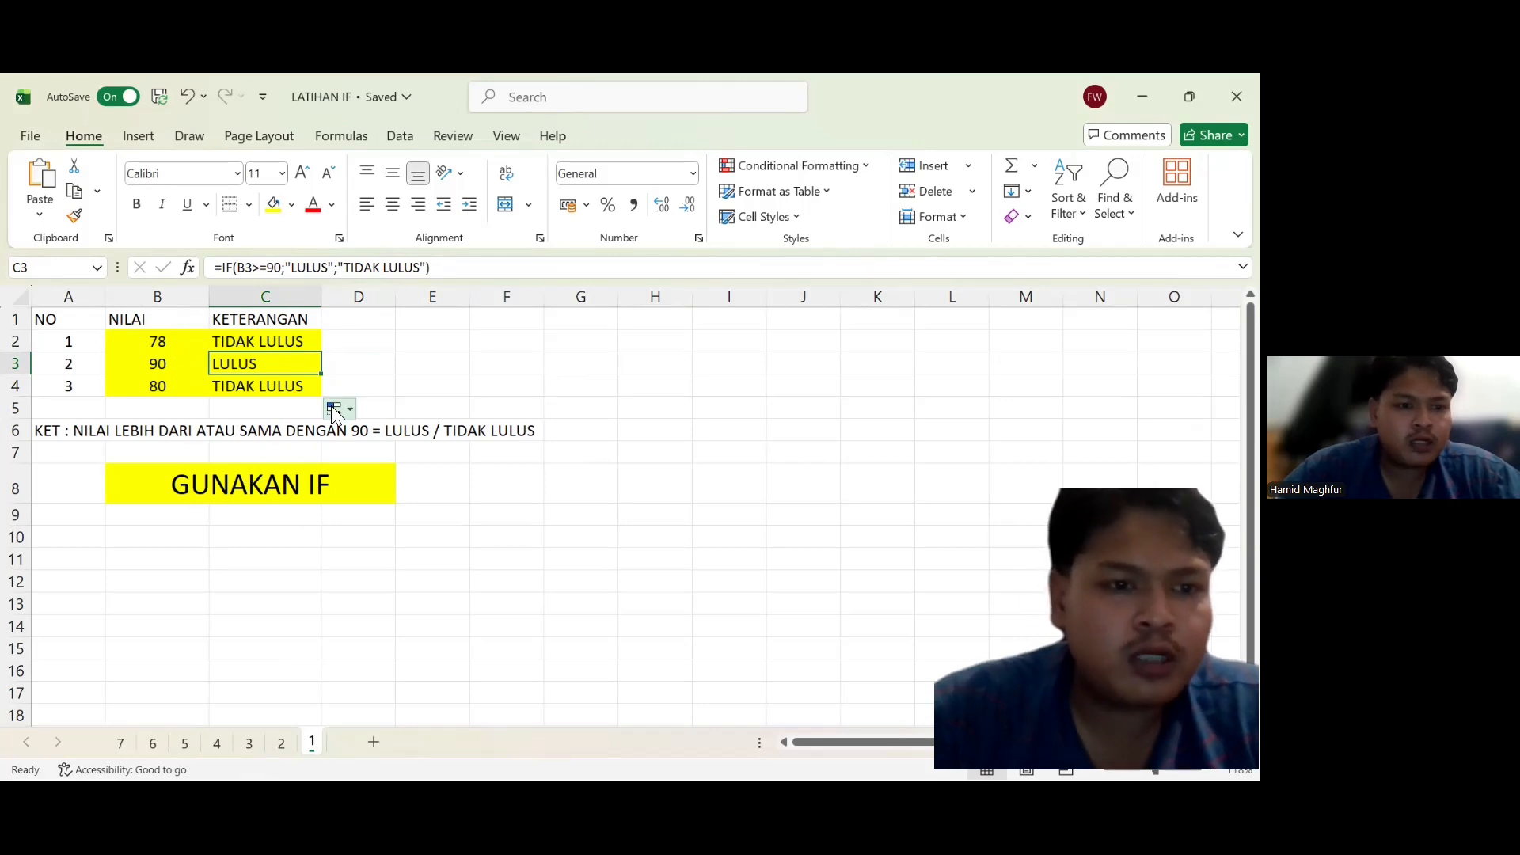
On sheet 2, enter 80 as NILAI 1 and 75 as NILAI 2 for number 1.
click(279, 743)
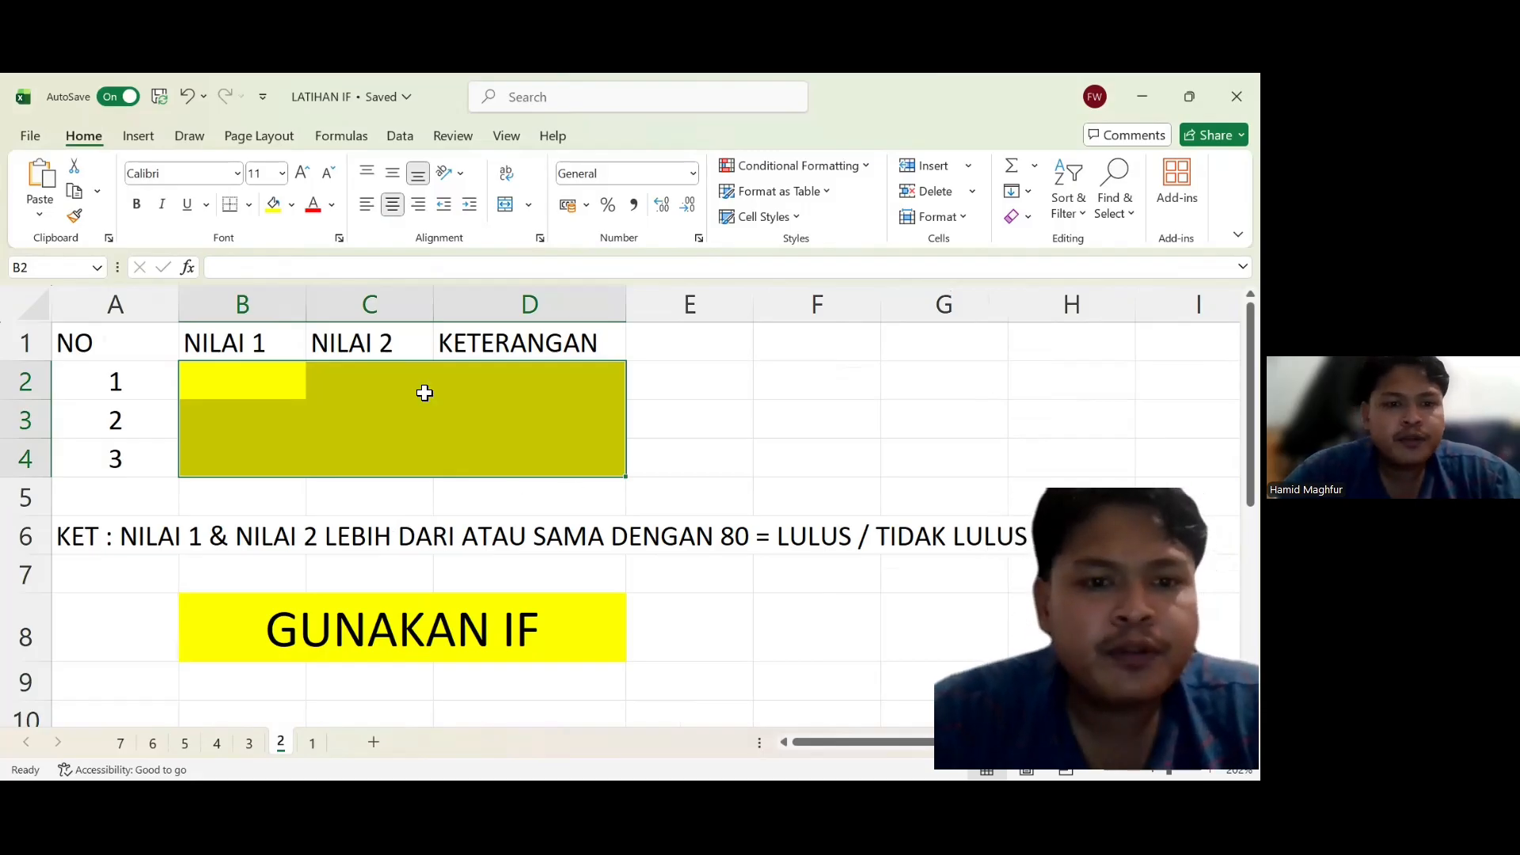
click(318, 386)
drag(264, 383, 299, 385)
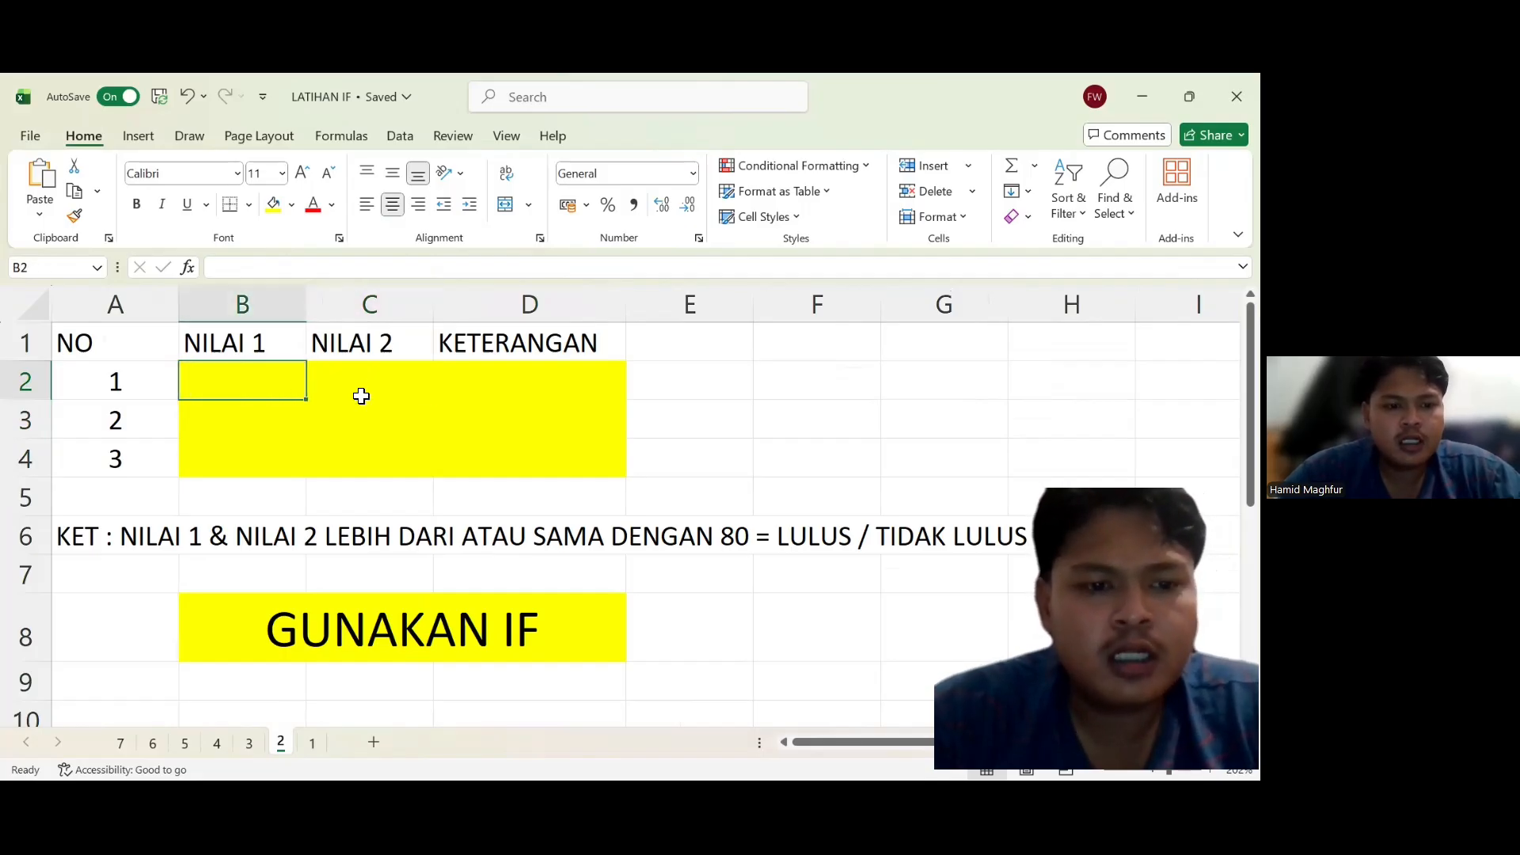
text(80)
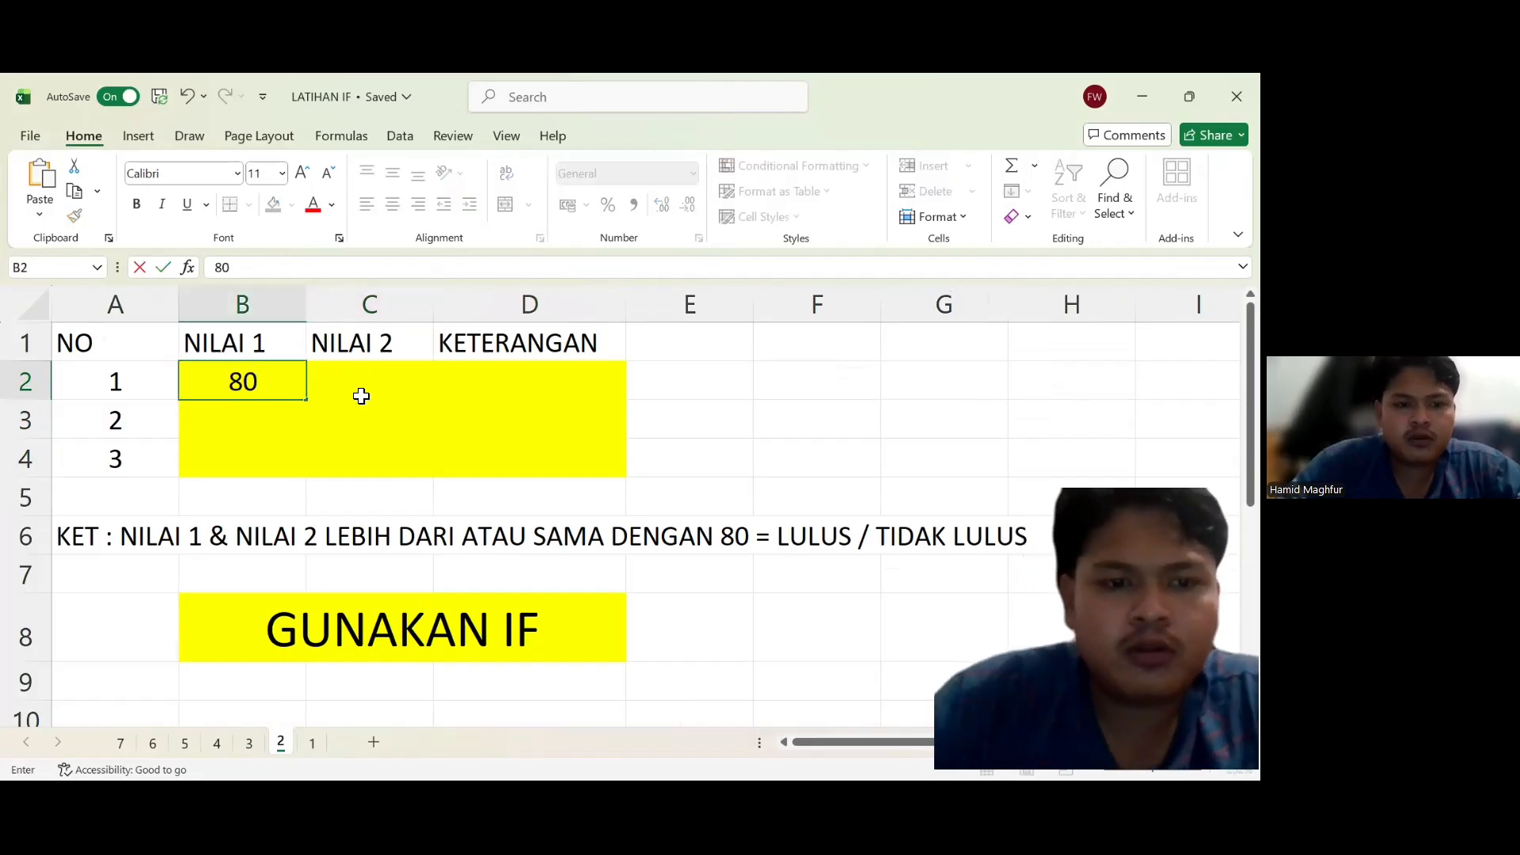
click(361, 395)
text(75)
click(361, 396)
Enter 90 as NILAI 1 and 55 as NILAI 2 for number 2.
key(Left)
key(Down)
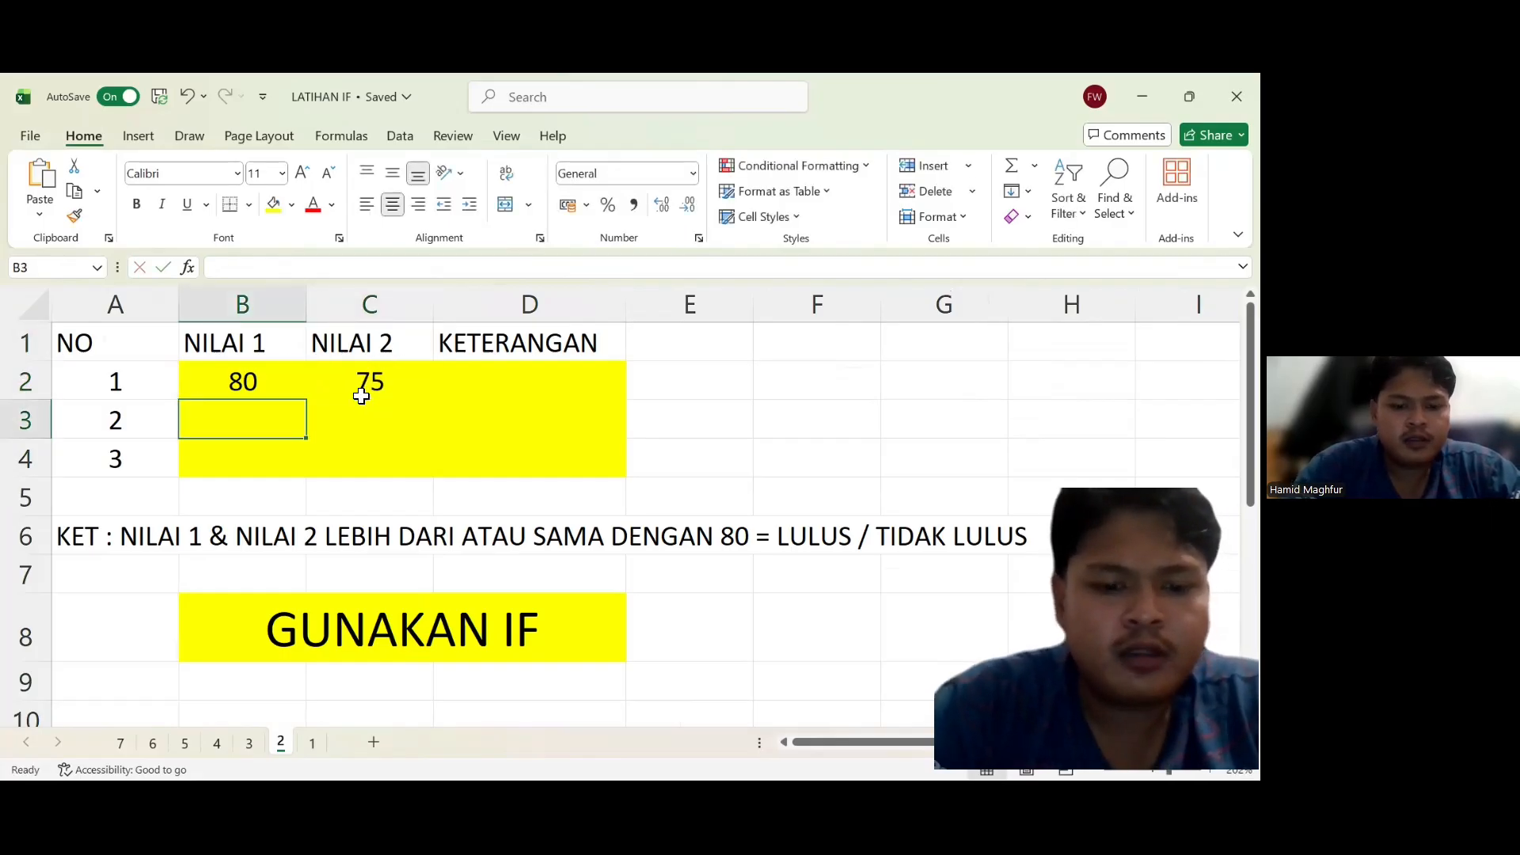
text(90)
key(Right)
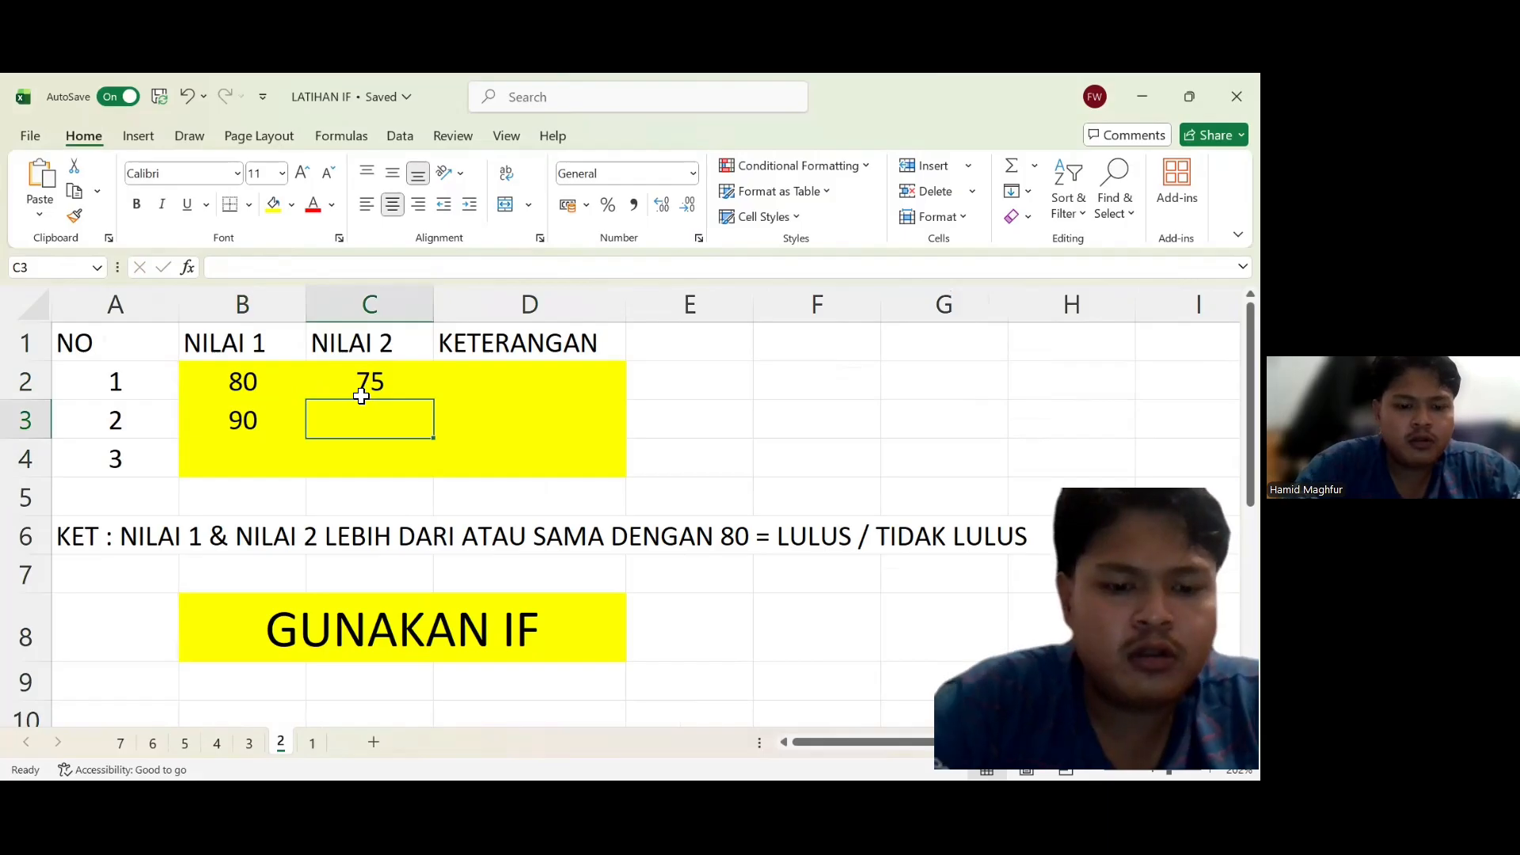
text(55)
key(Return)
Enter 78 as NILAI 1 and 65 as NILAI 2 for number 3.
key(Left)
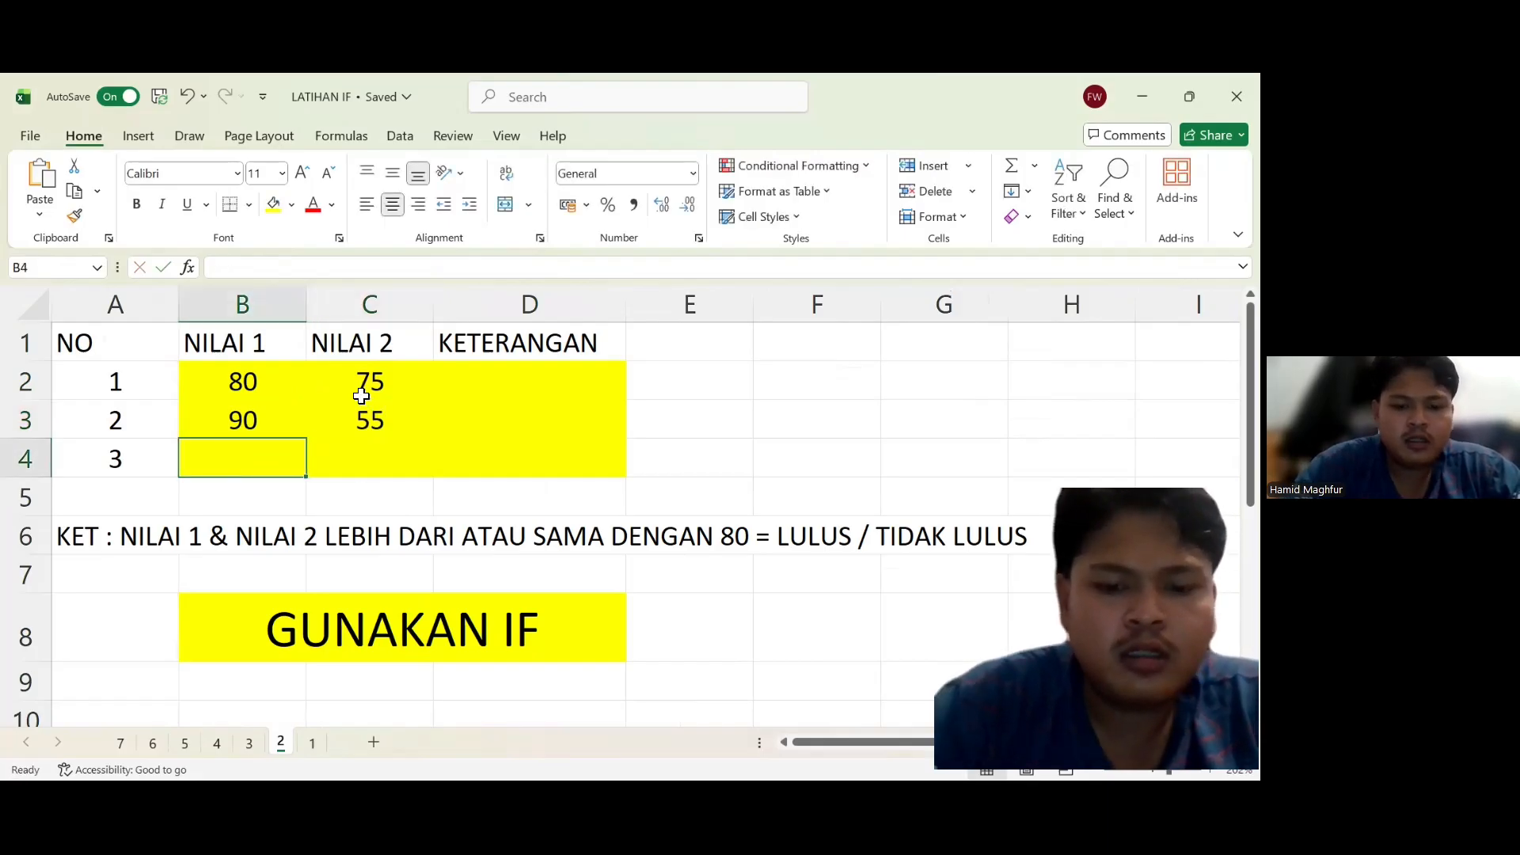
text(78)
key(Right)
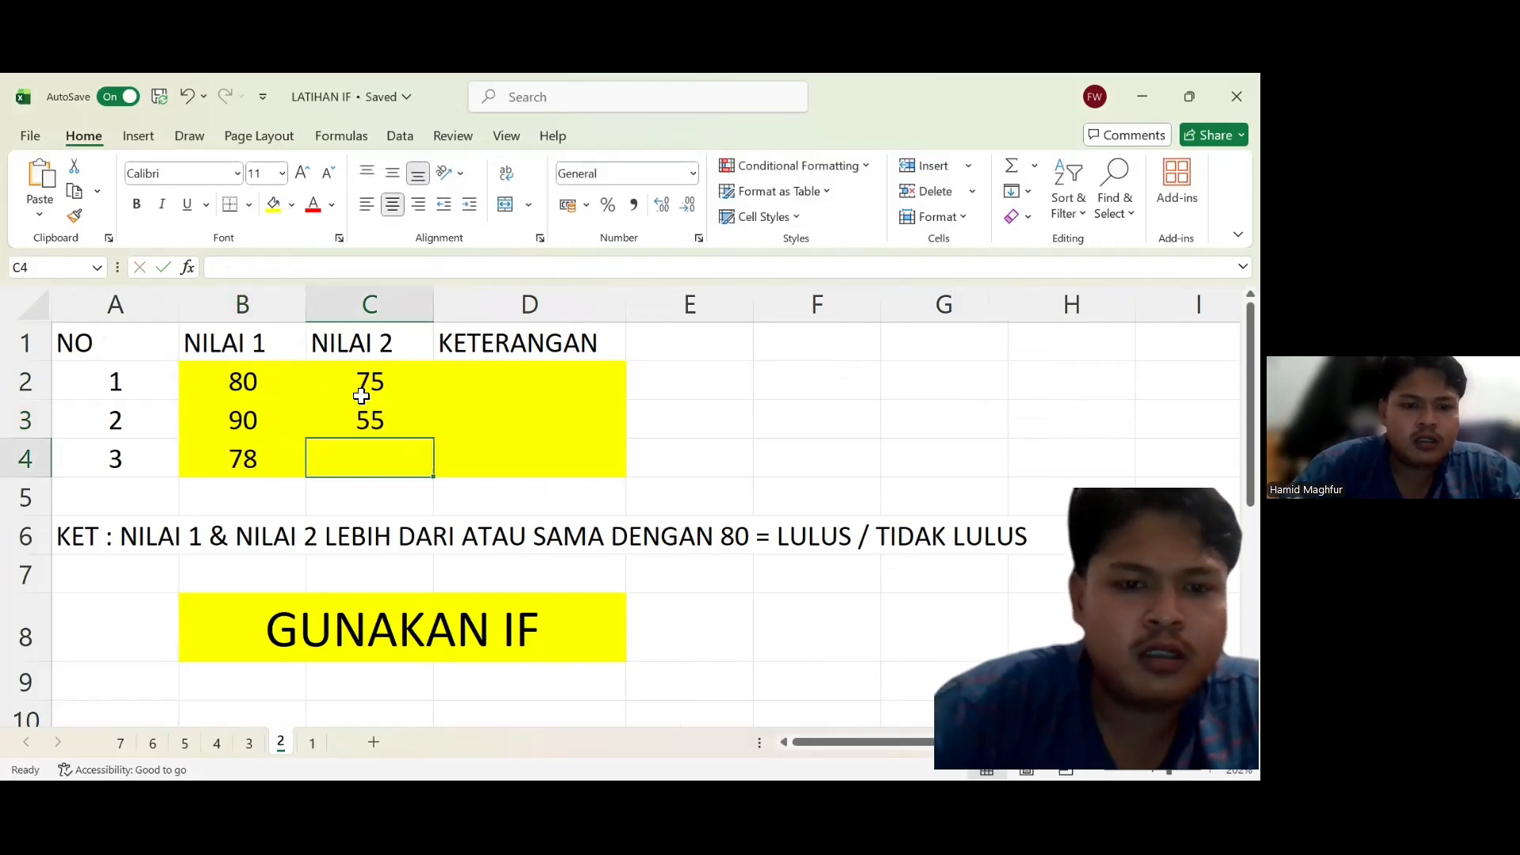
text(65)
key(Right)
key(Up)
key(Up)
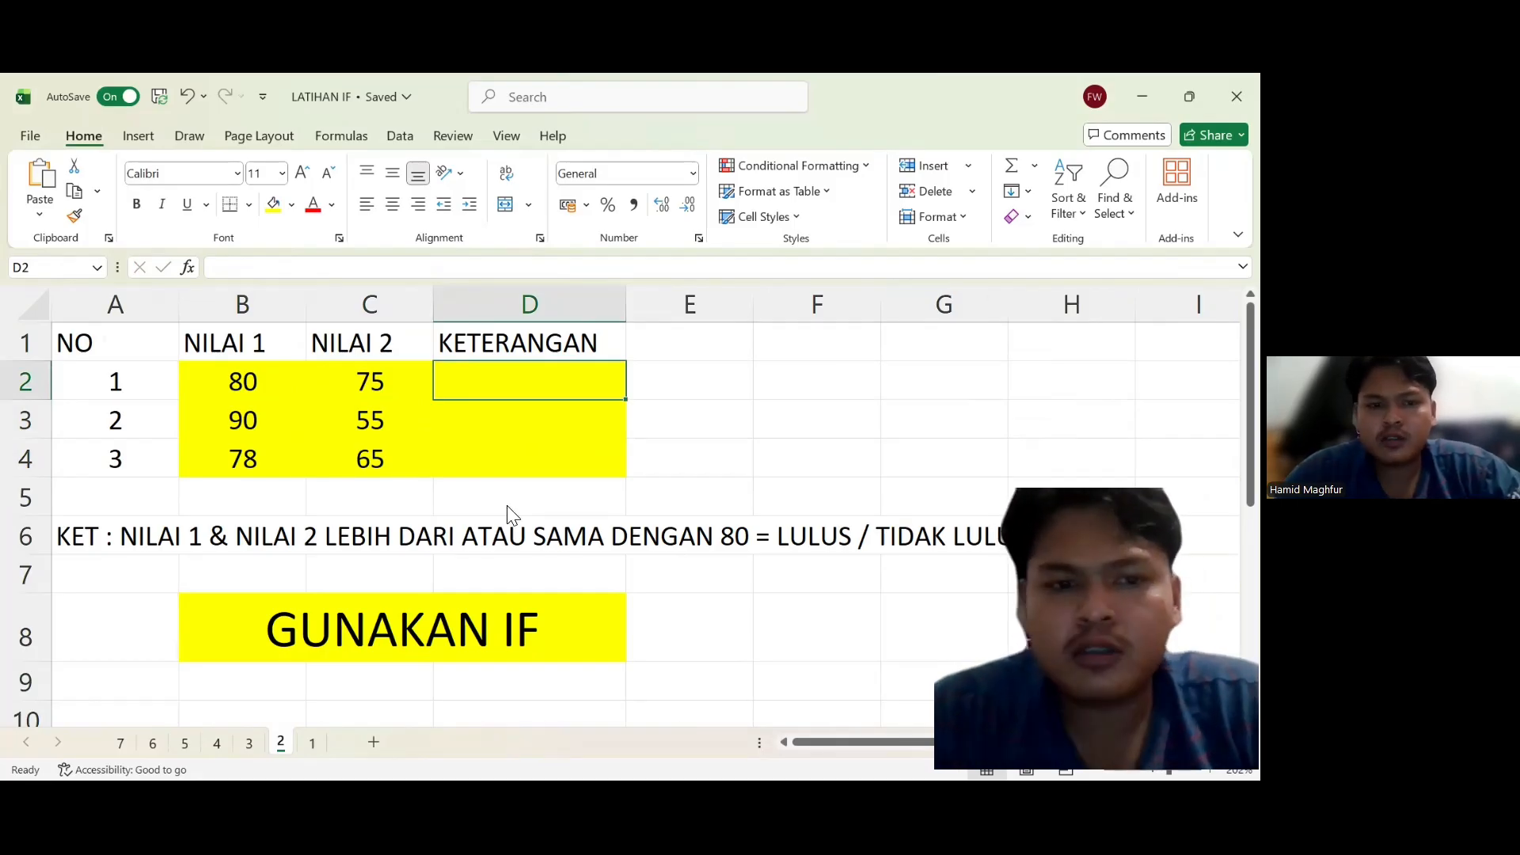
key(alt+Tab)
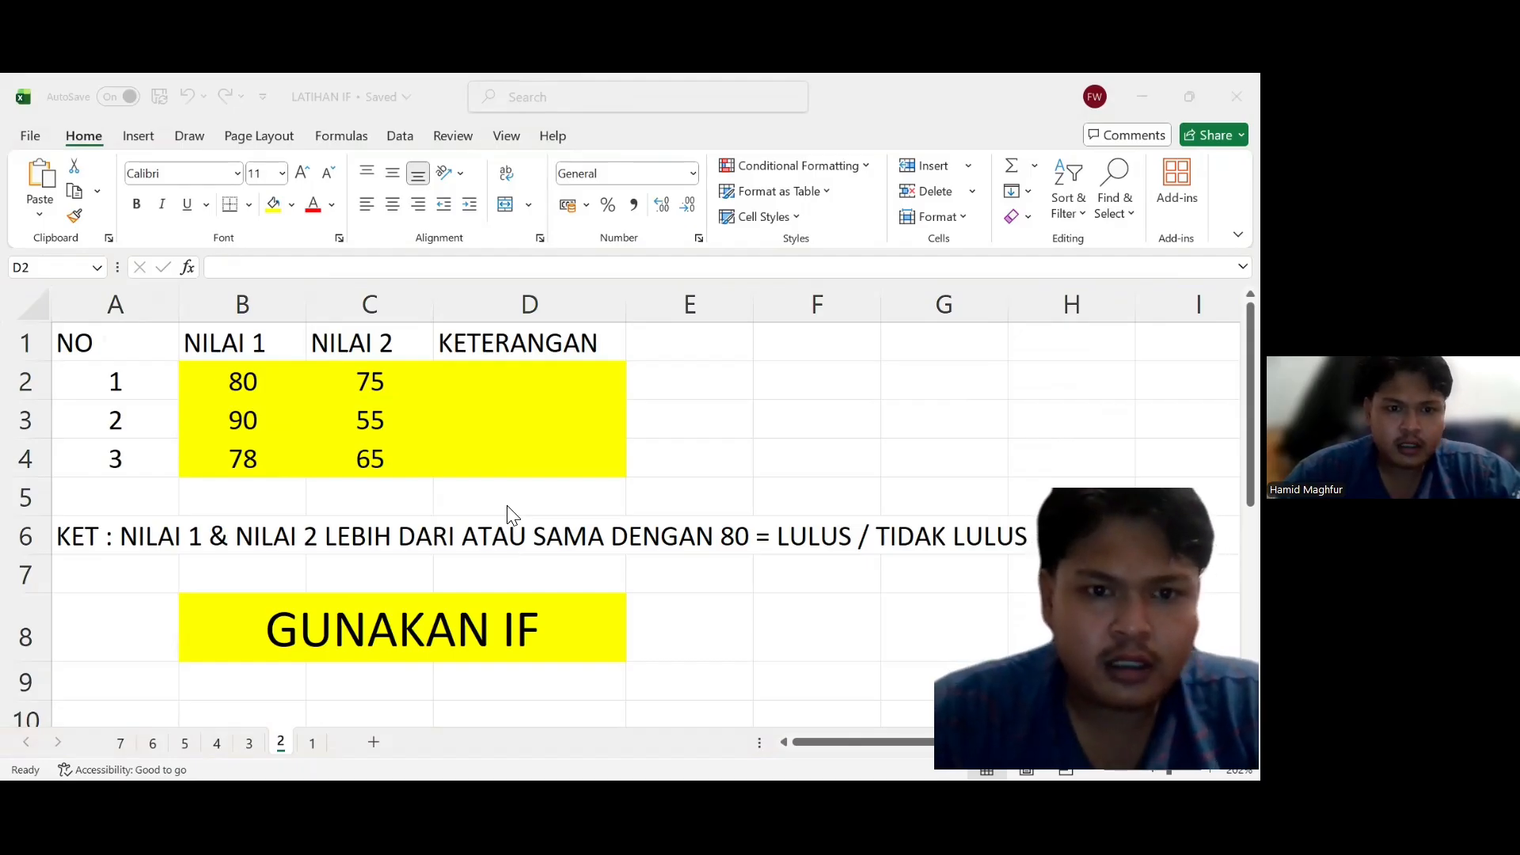
key(F2)
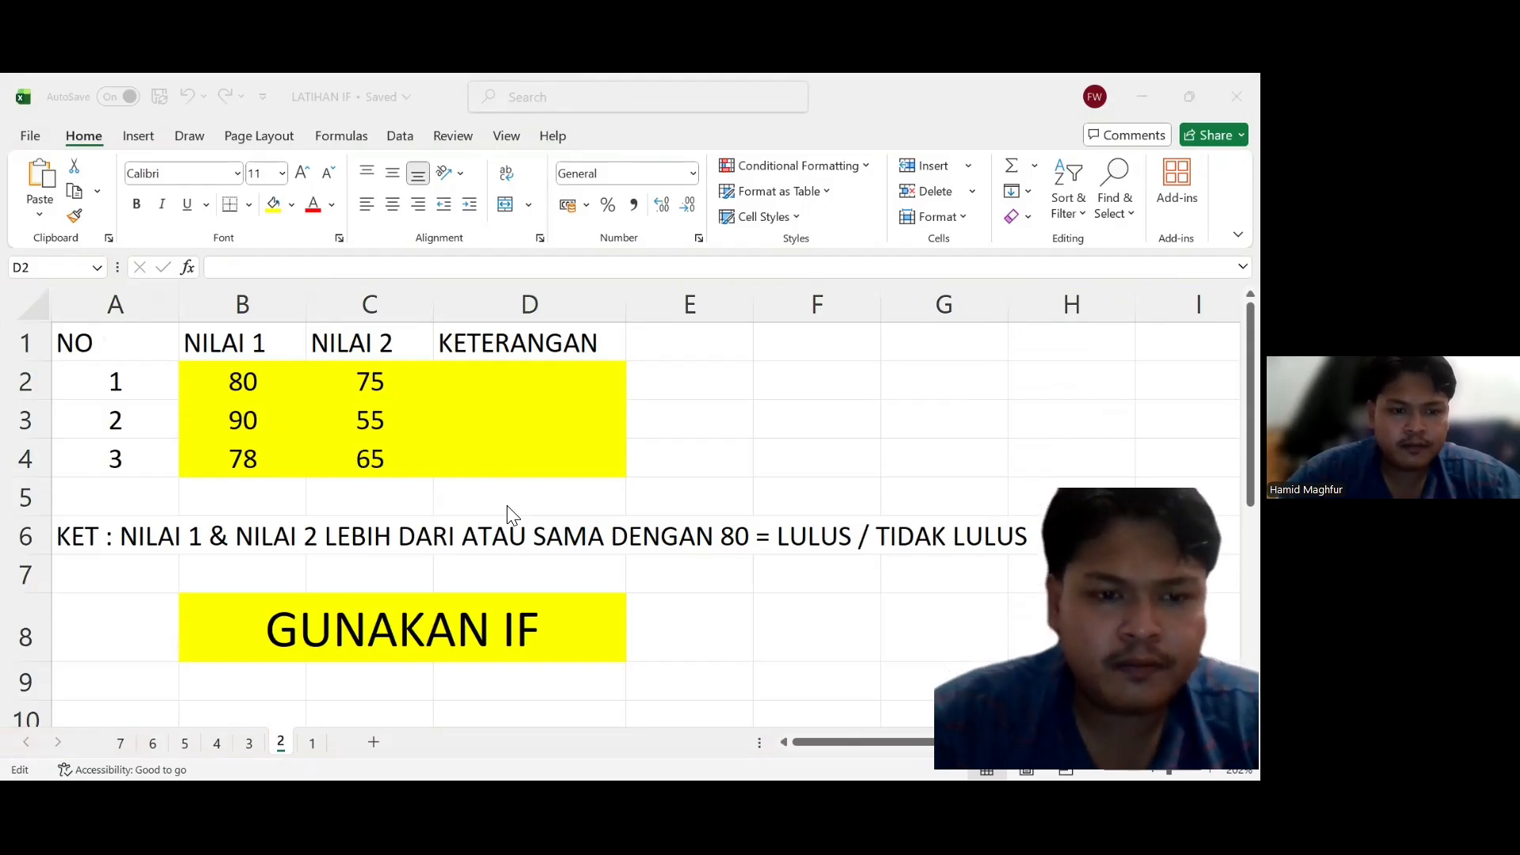
key(Escape)
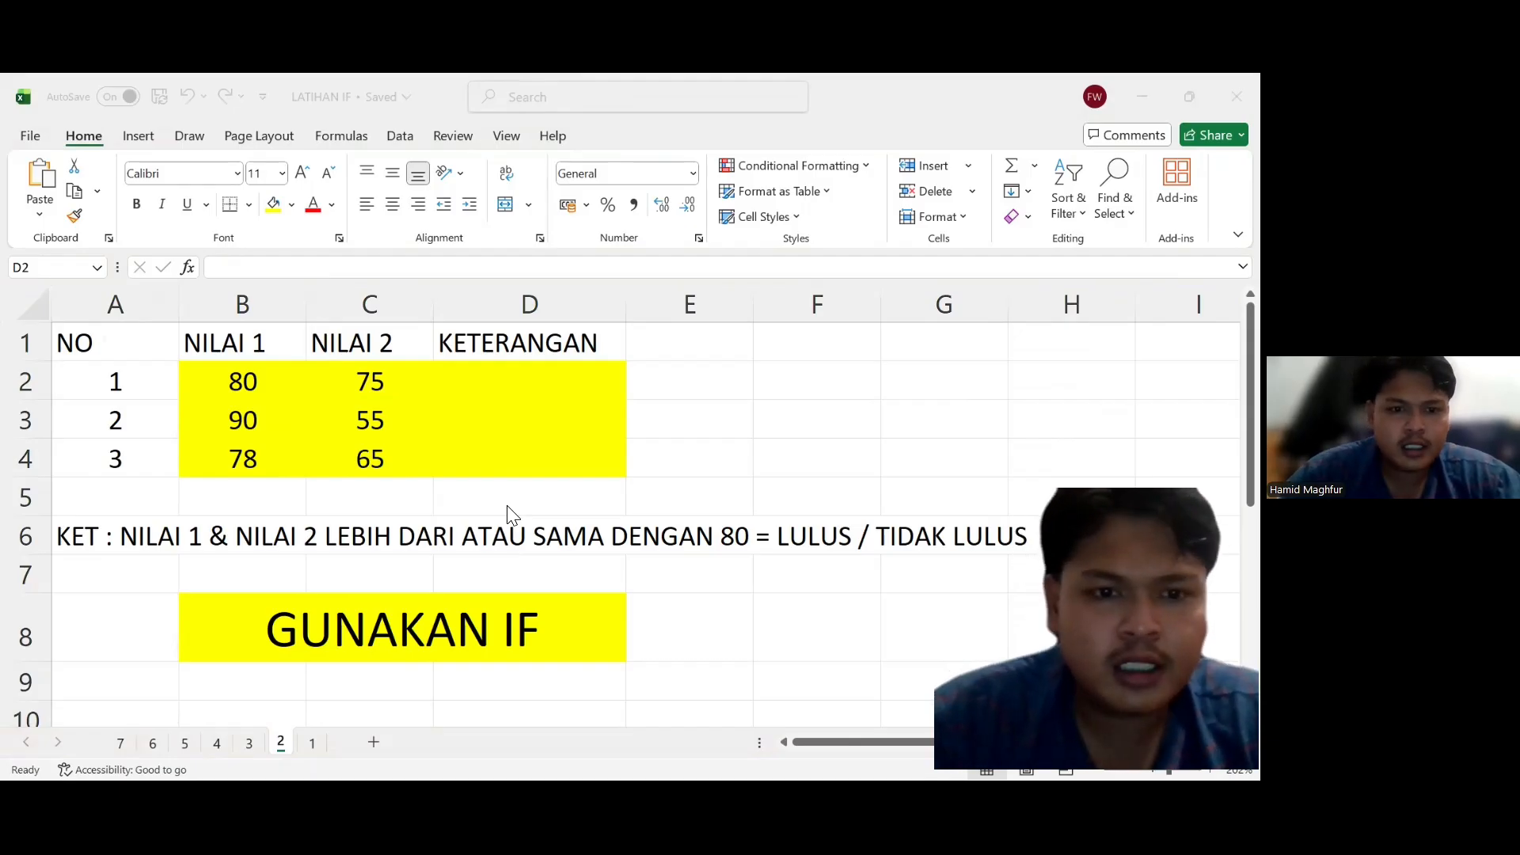
Enter =IF(AND(B2>=80;C2>=80);"LULUS";"TIDAK LULUS") in cell D2 and fill it down through D4.
click(463, 384)
click(317, 269)
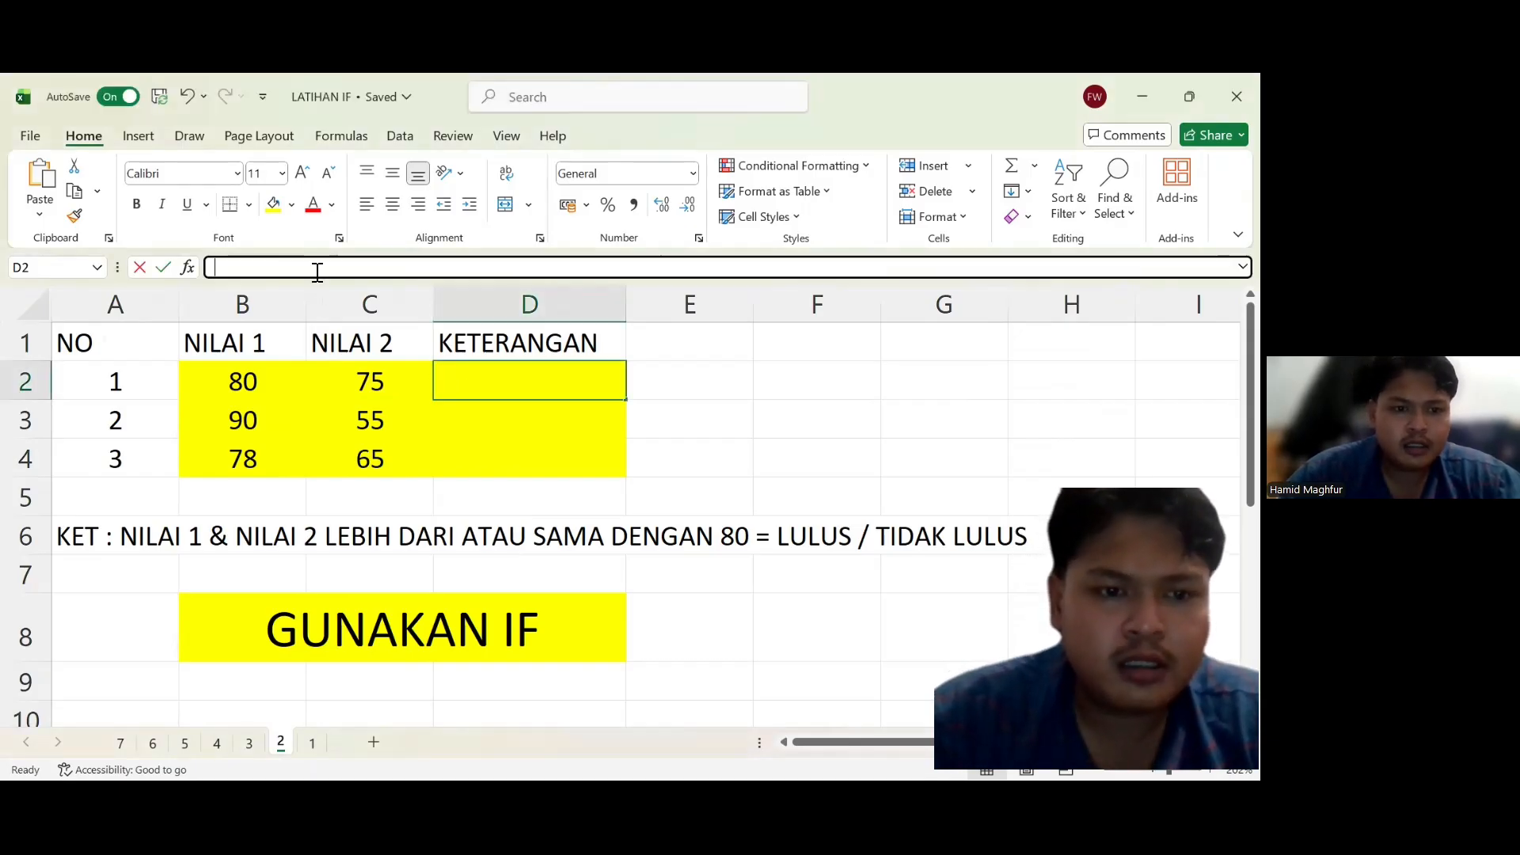
text(=IF(AND(B2>=80;C2>=80);"LULUS";"TIDAK LULUS"))
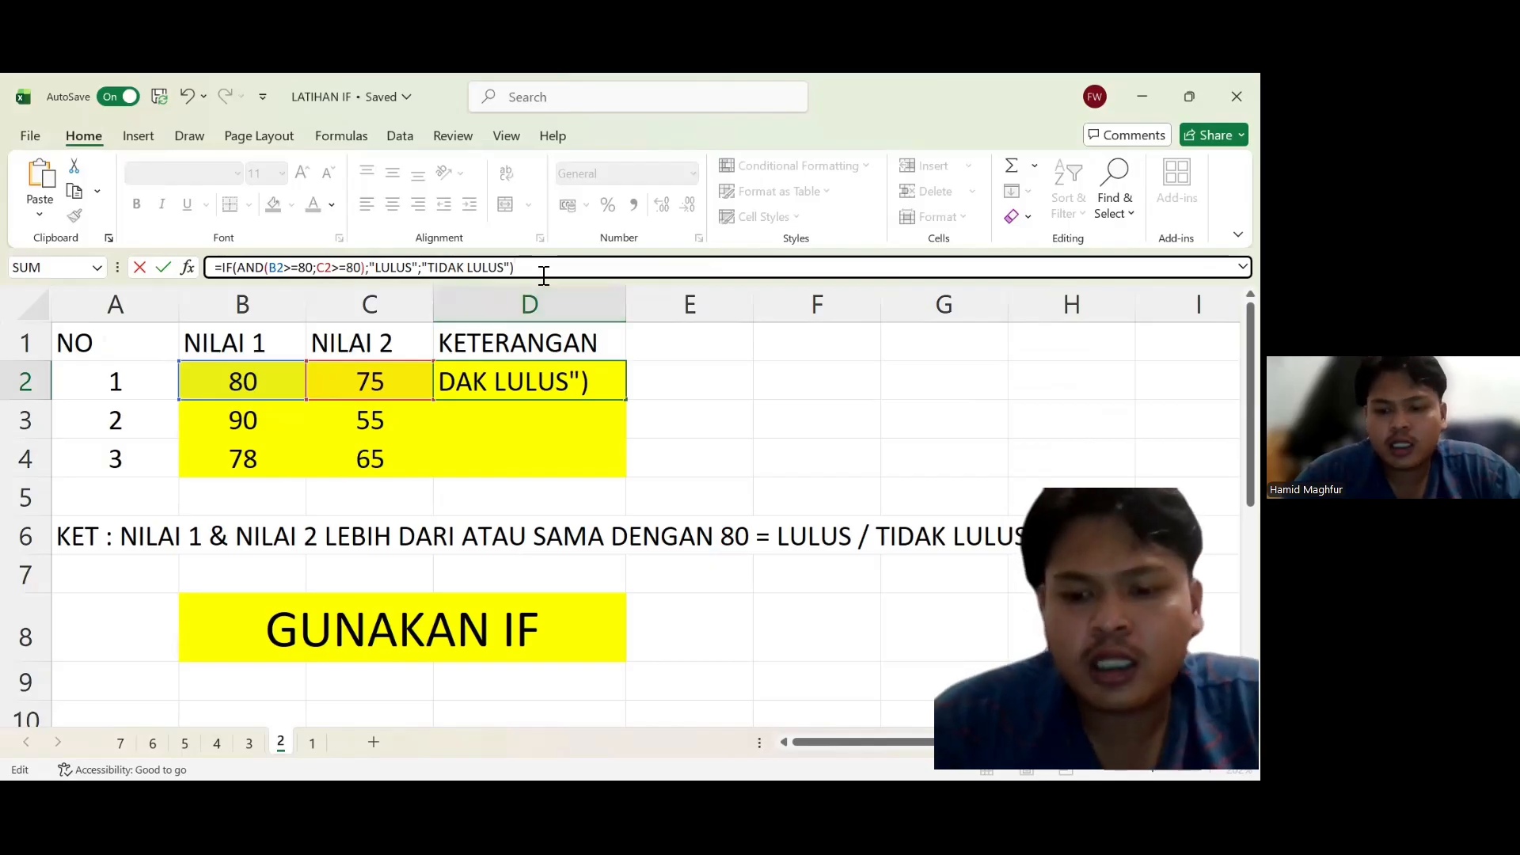
key(Return)
click(532, 390)
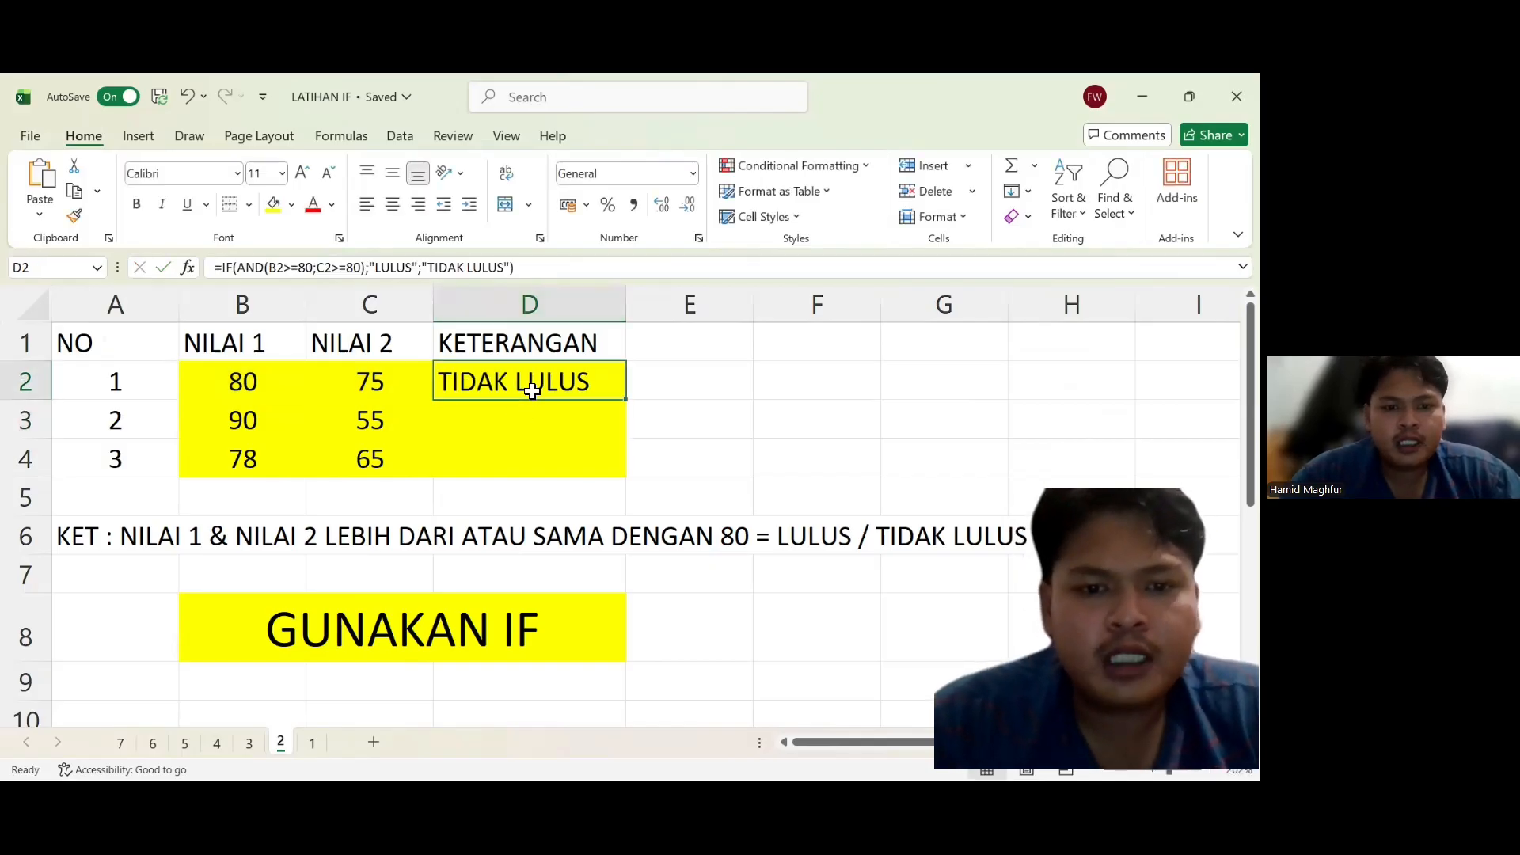
drag(621, 400, 621, 479)
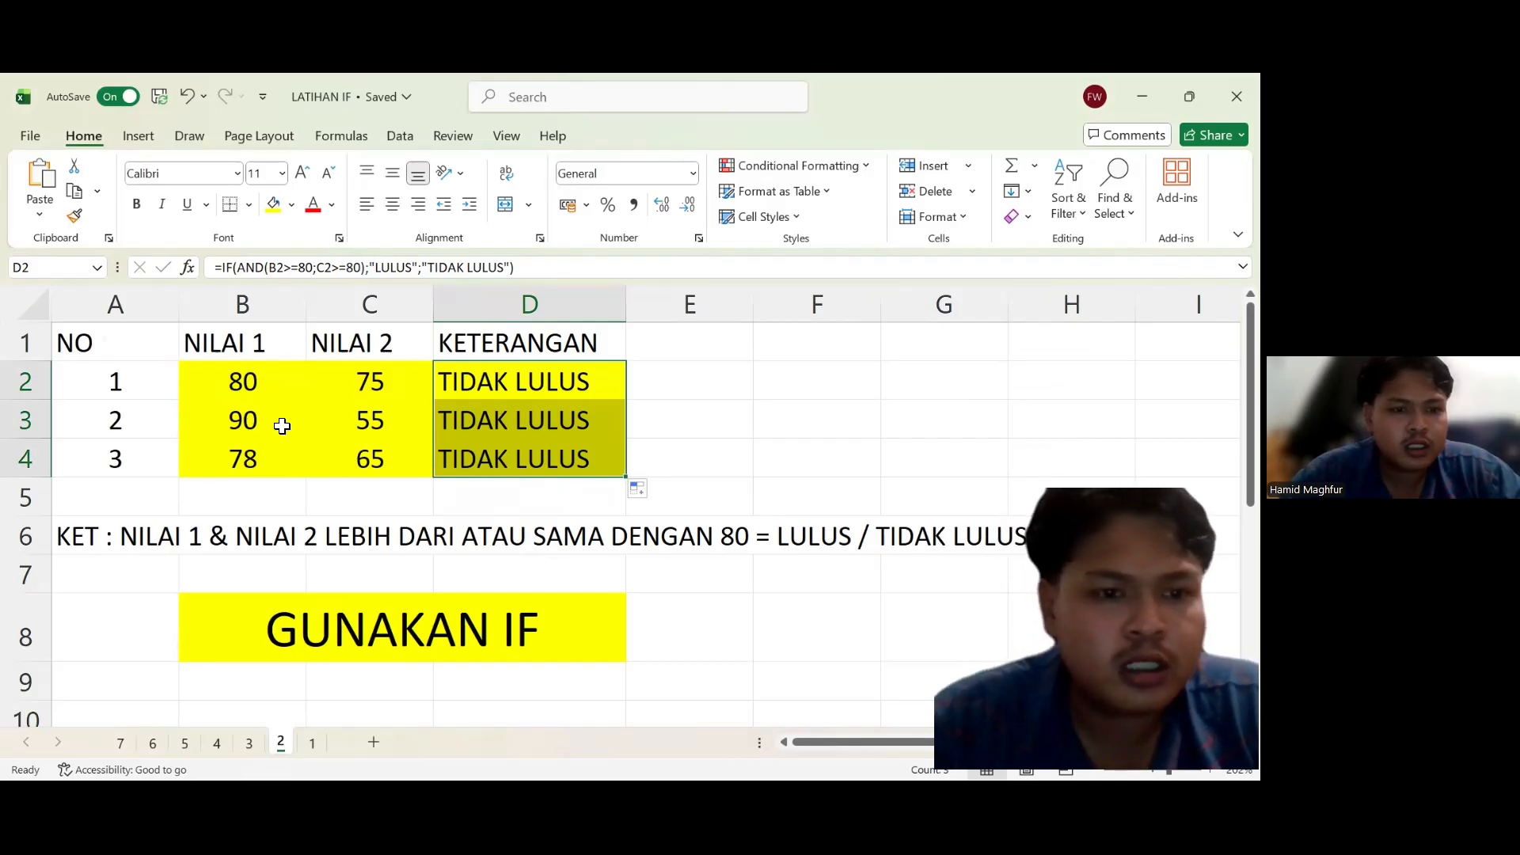
Change the NILAI 2 score for number 2 to 85 in cell C3.
click(283, 423)
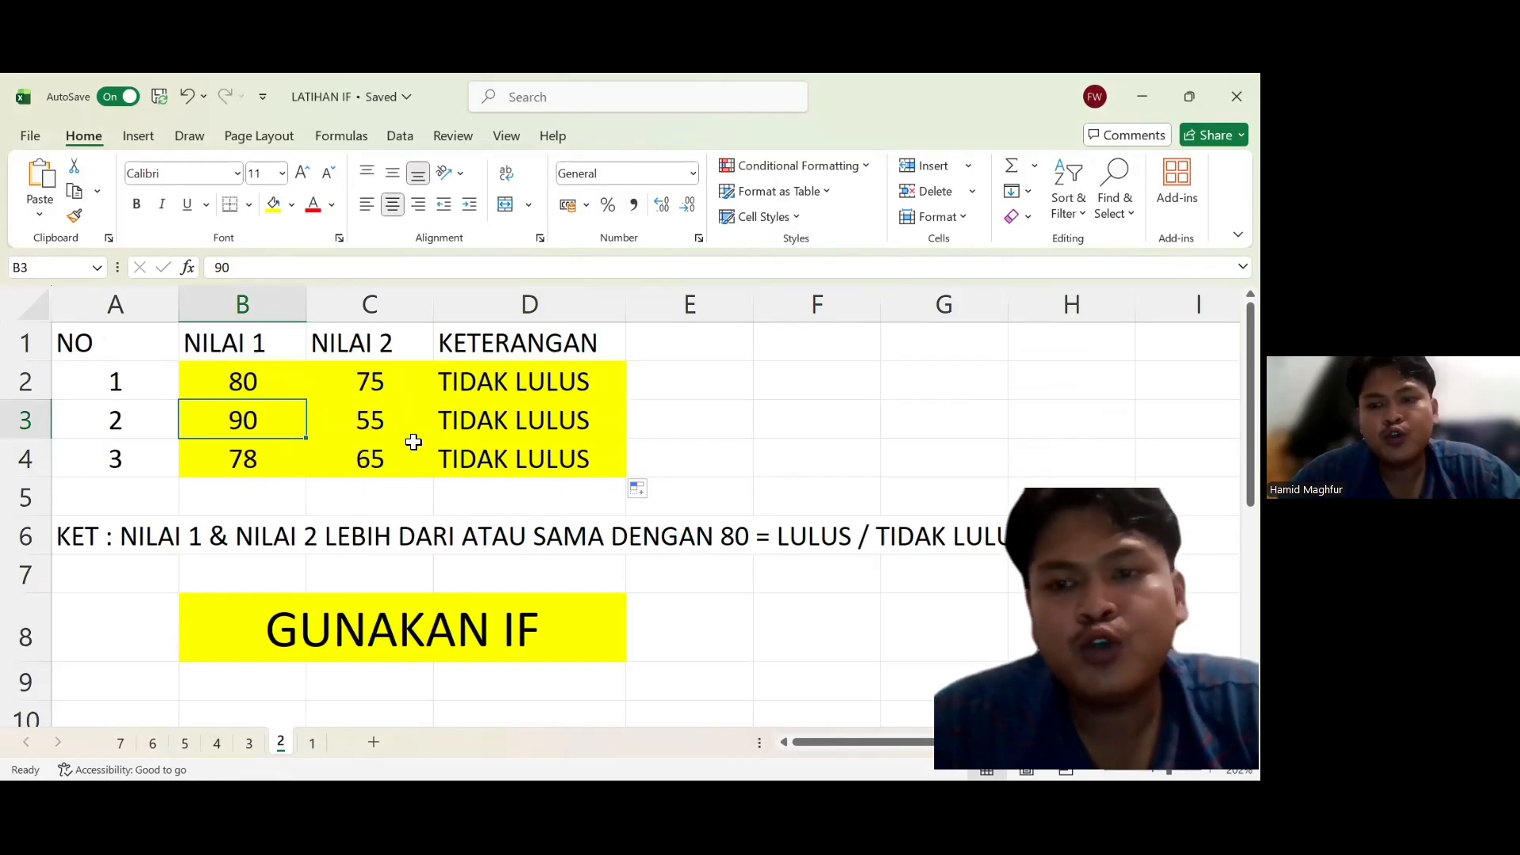
click(380, 426)
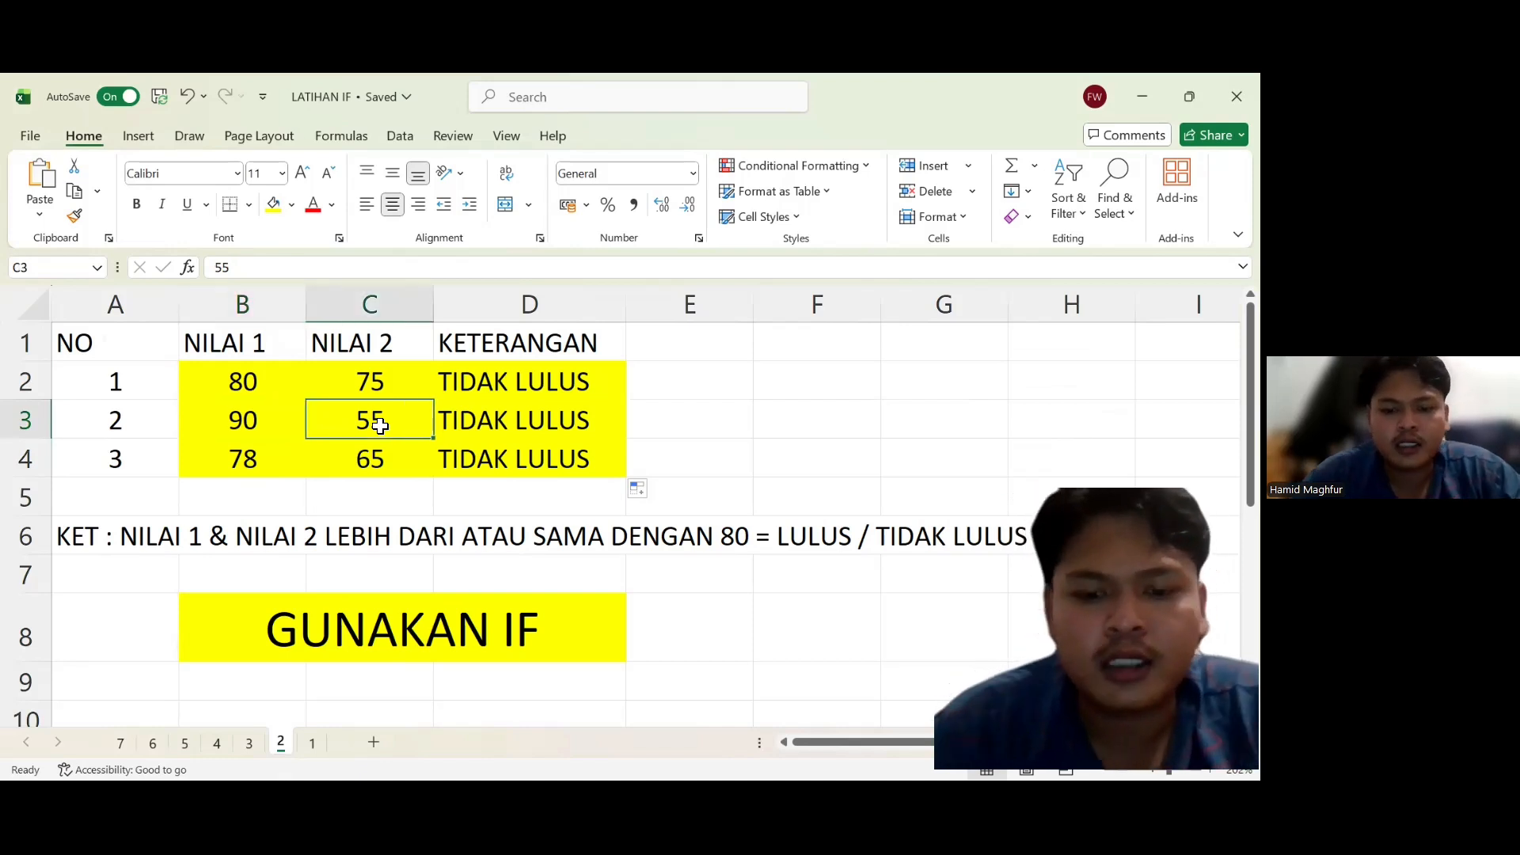
text(85)
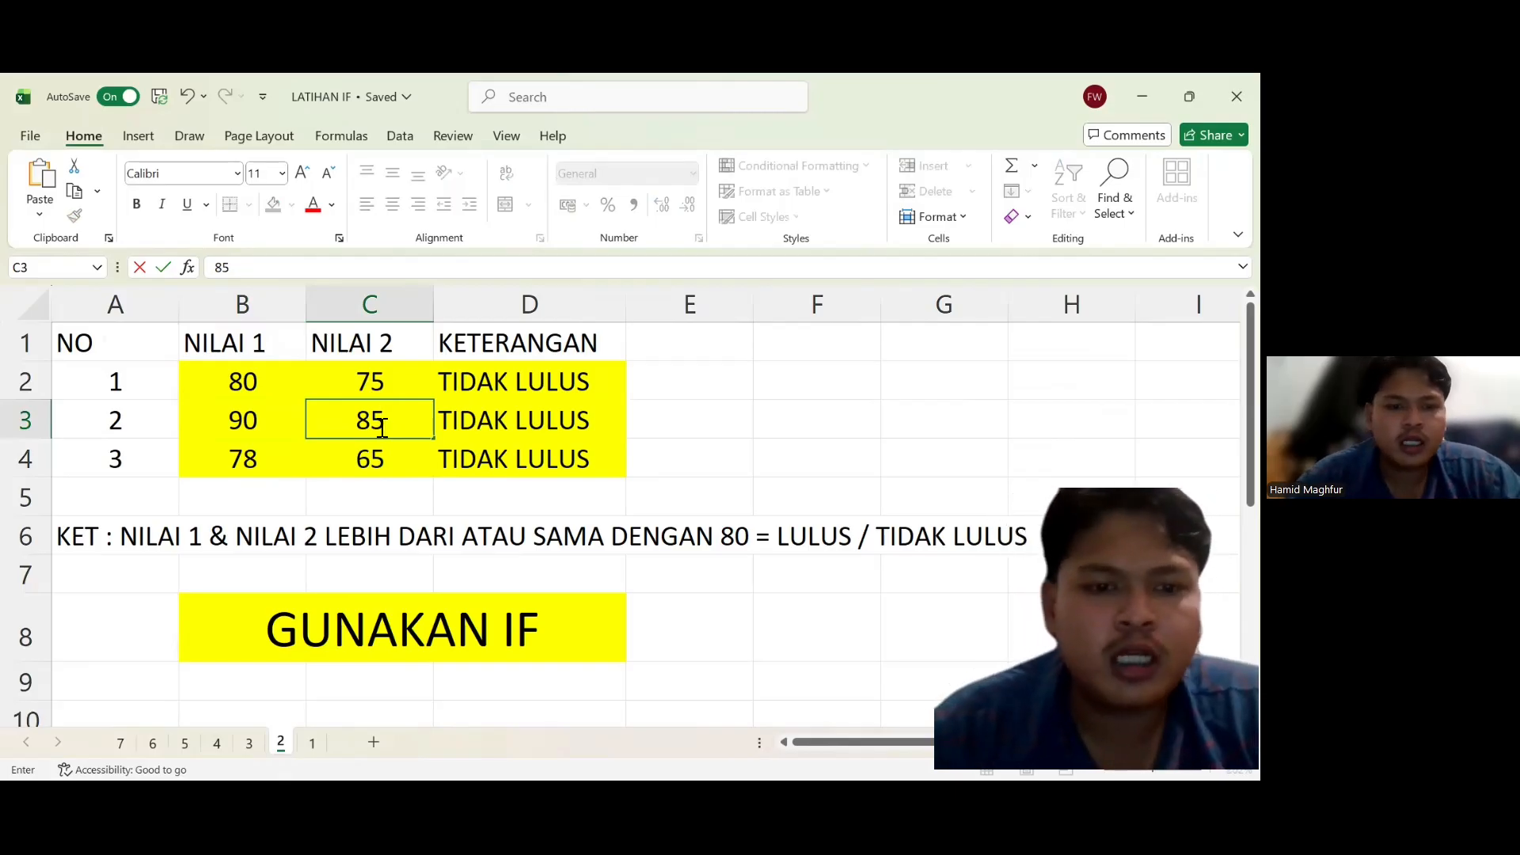
key(Return)
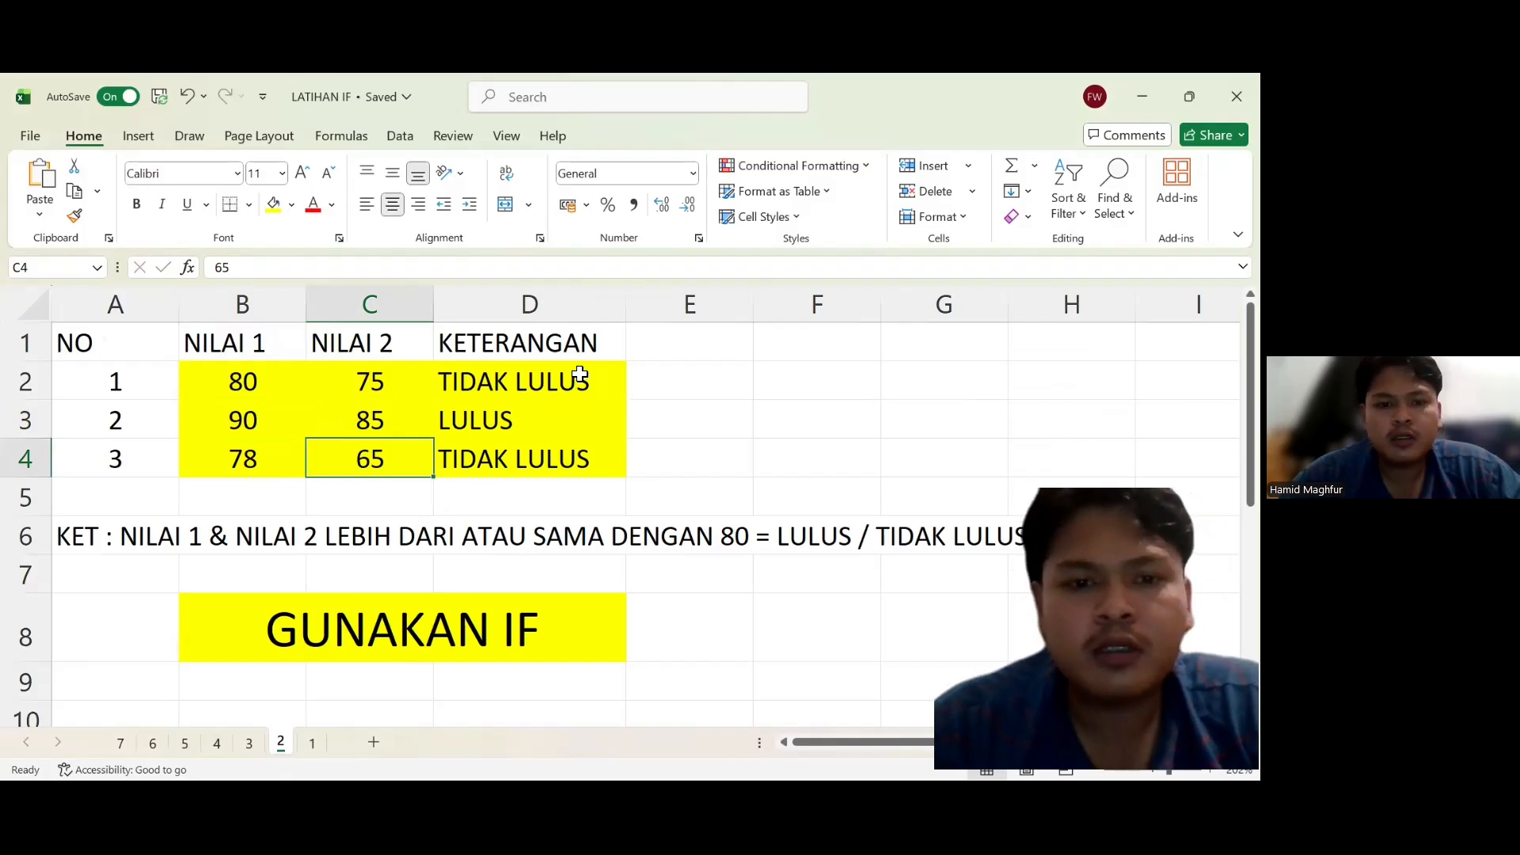
On sheet 3, enter 89 as NILAI 1 and 75 as NILAI 2 for number 1.
click(250, 740)
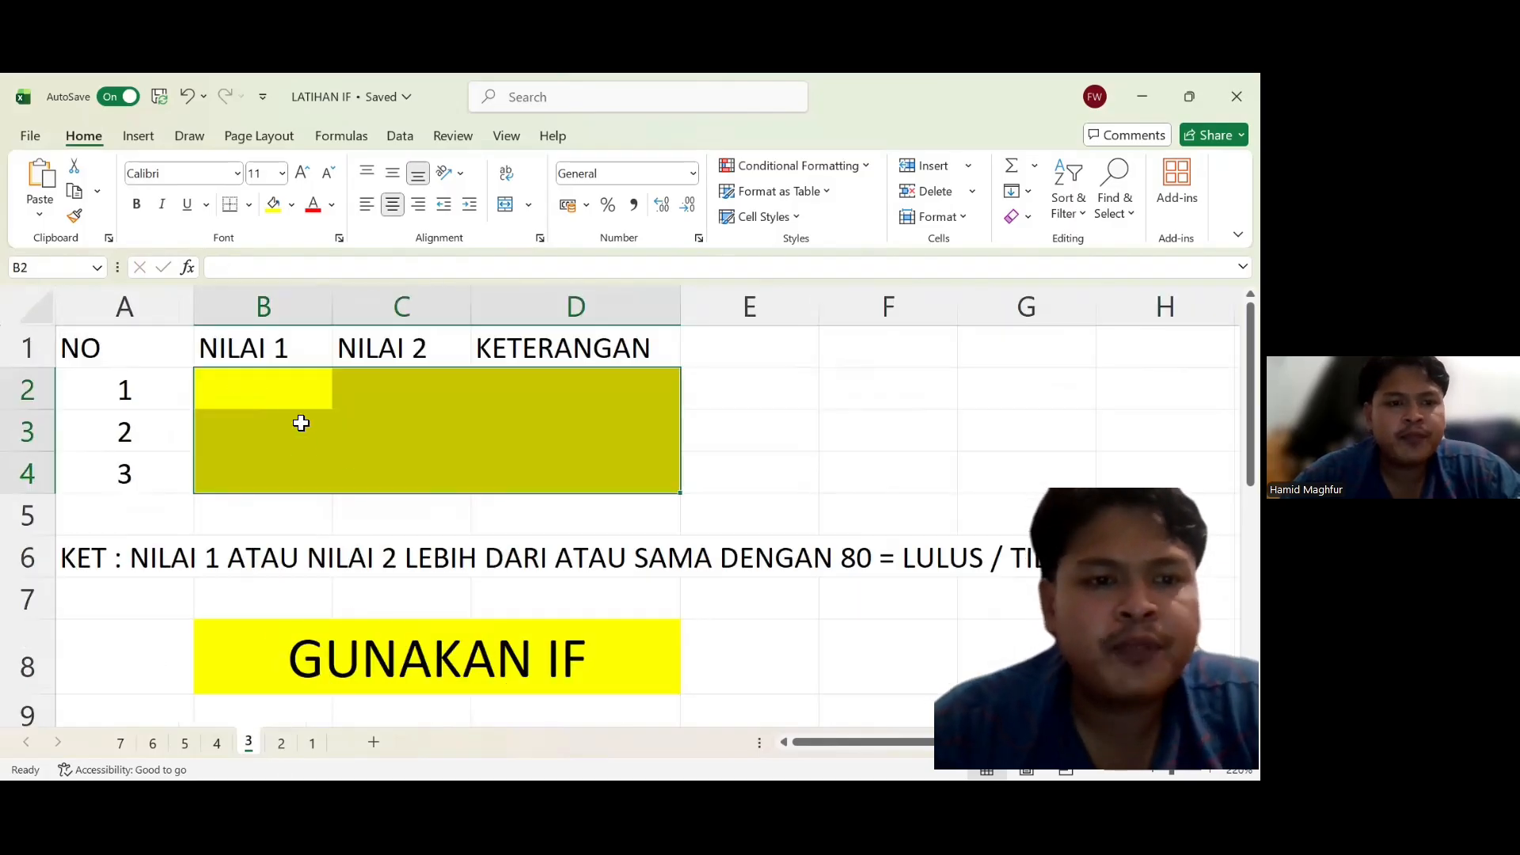
click(292, 416)
click(286, 401)
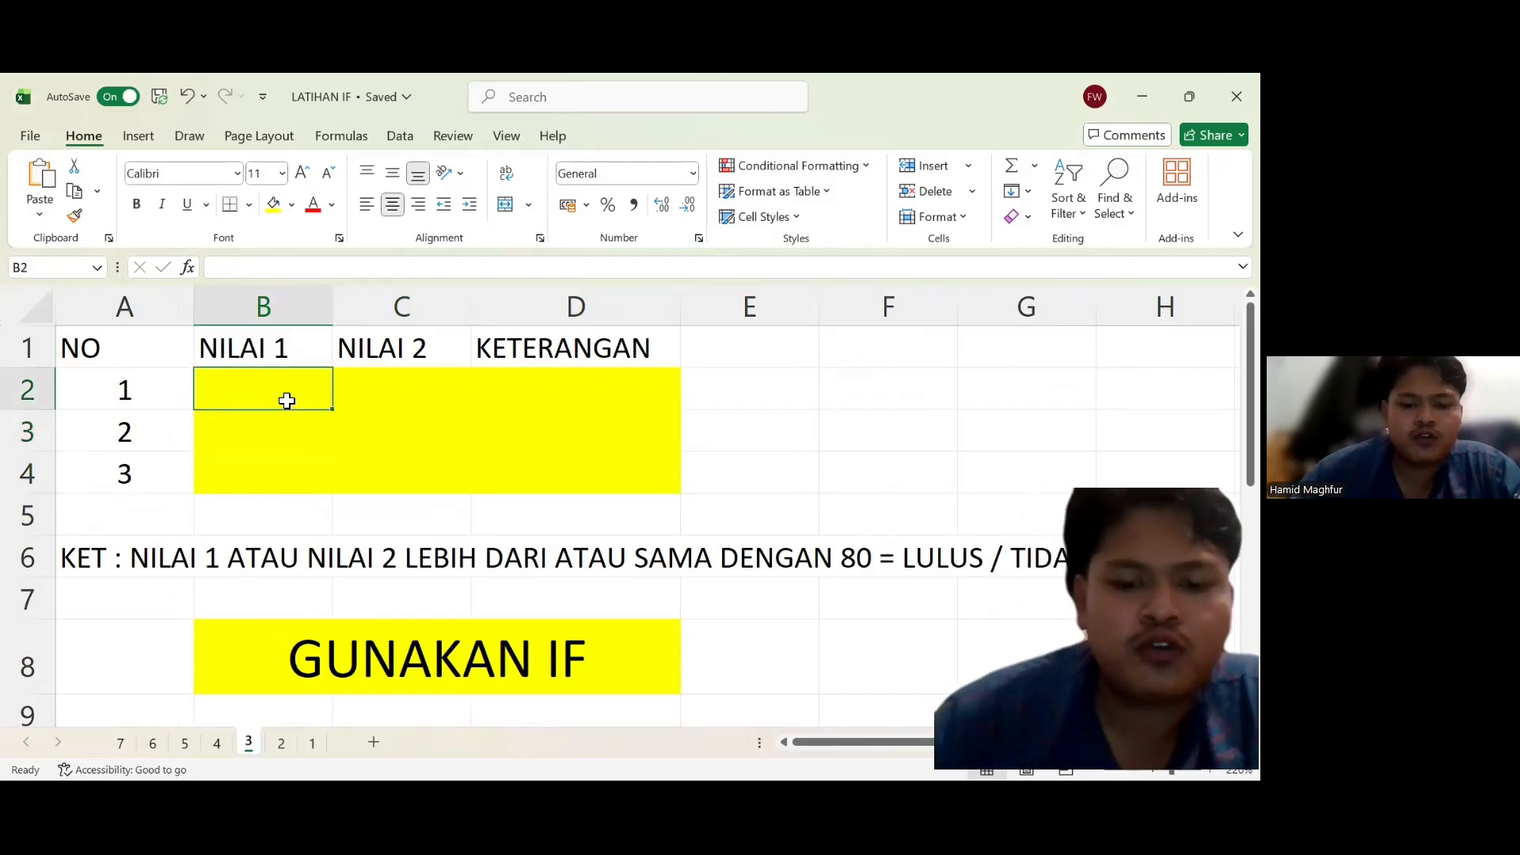
text(89)
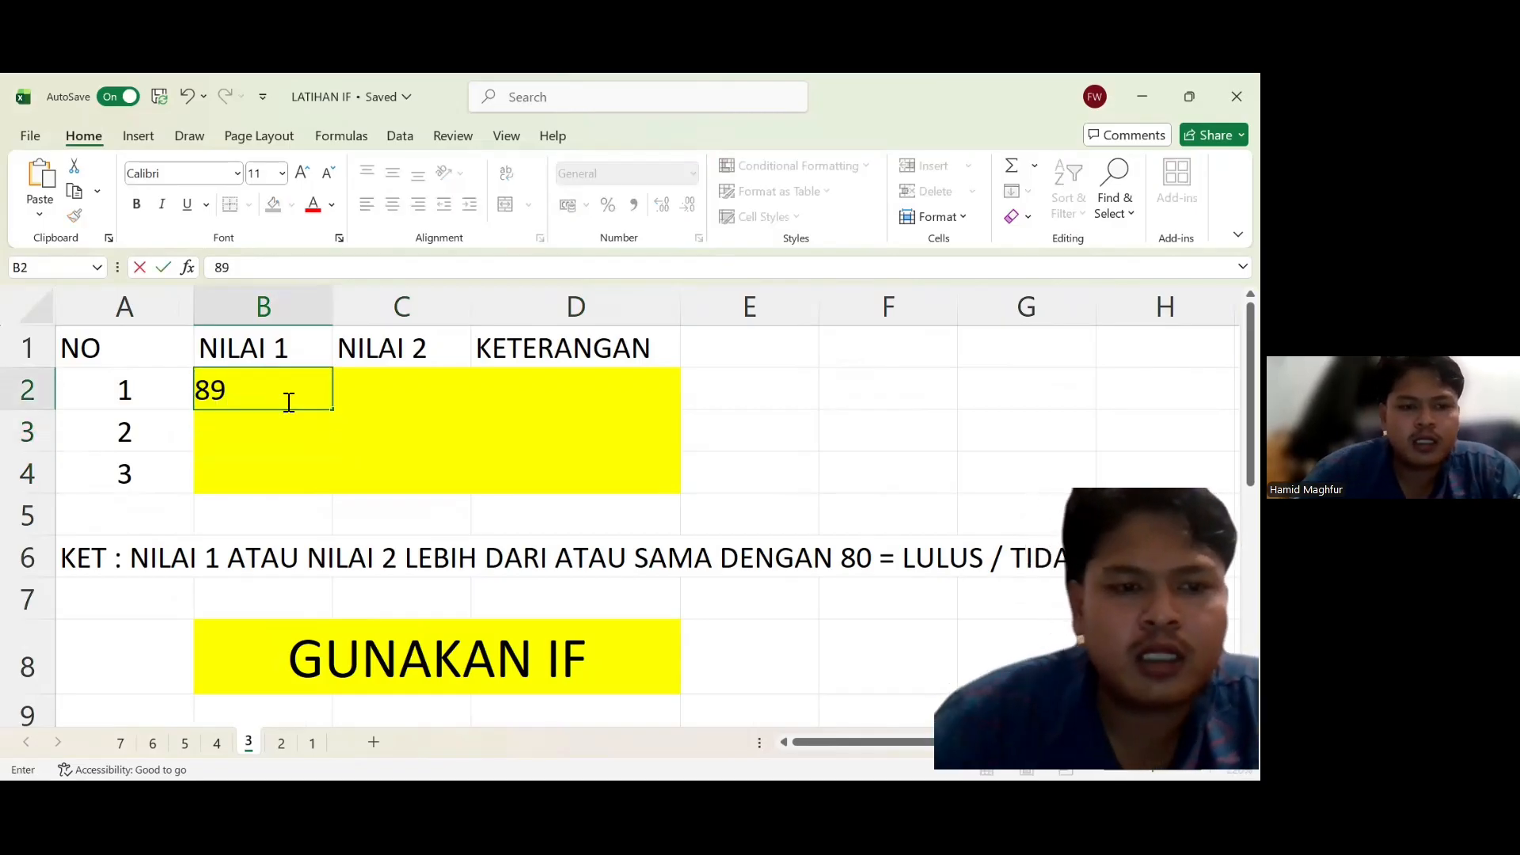
key(Tab)
text(75)
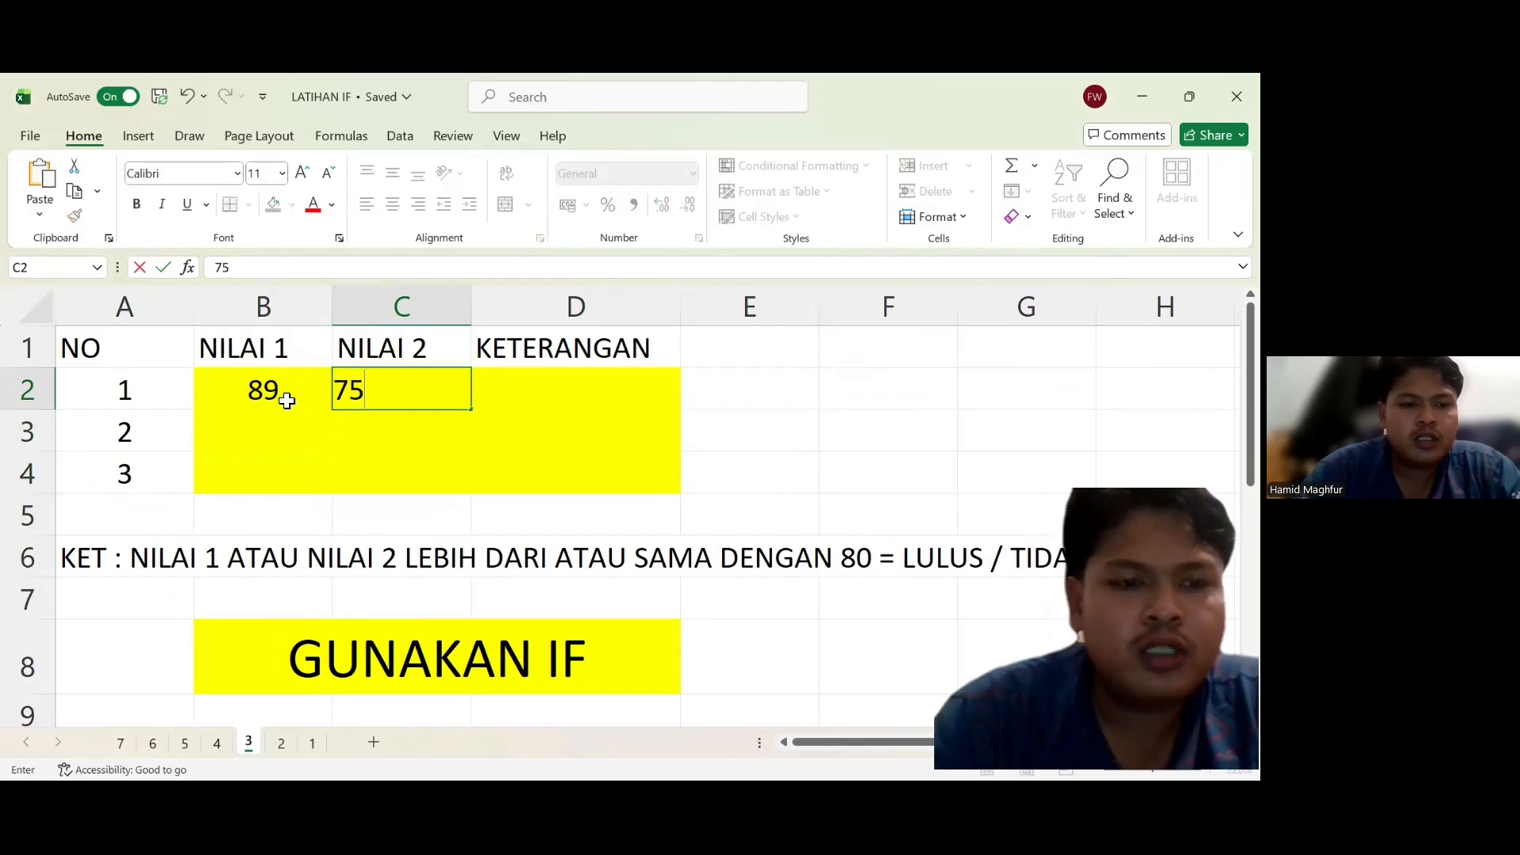
key(Return)
Enter 55 as NILAI 1 and 80 as NILAI 2 for number 2.
text(55)
key(Tab)
text(80)
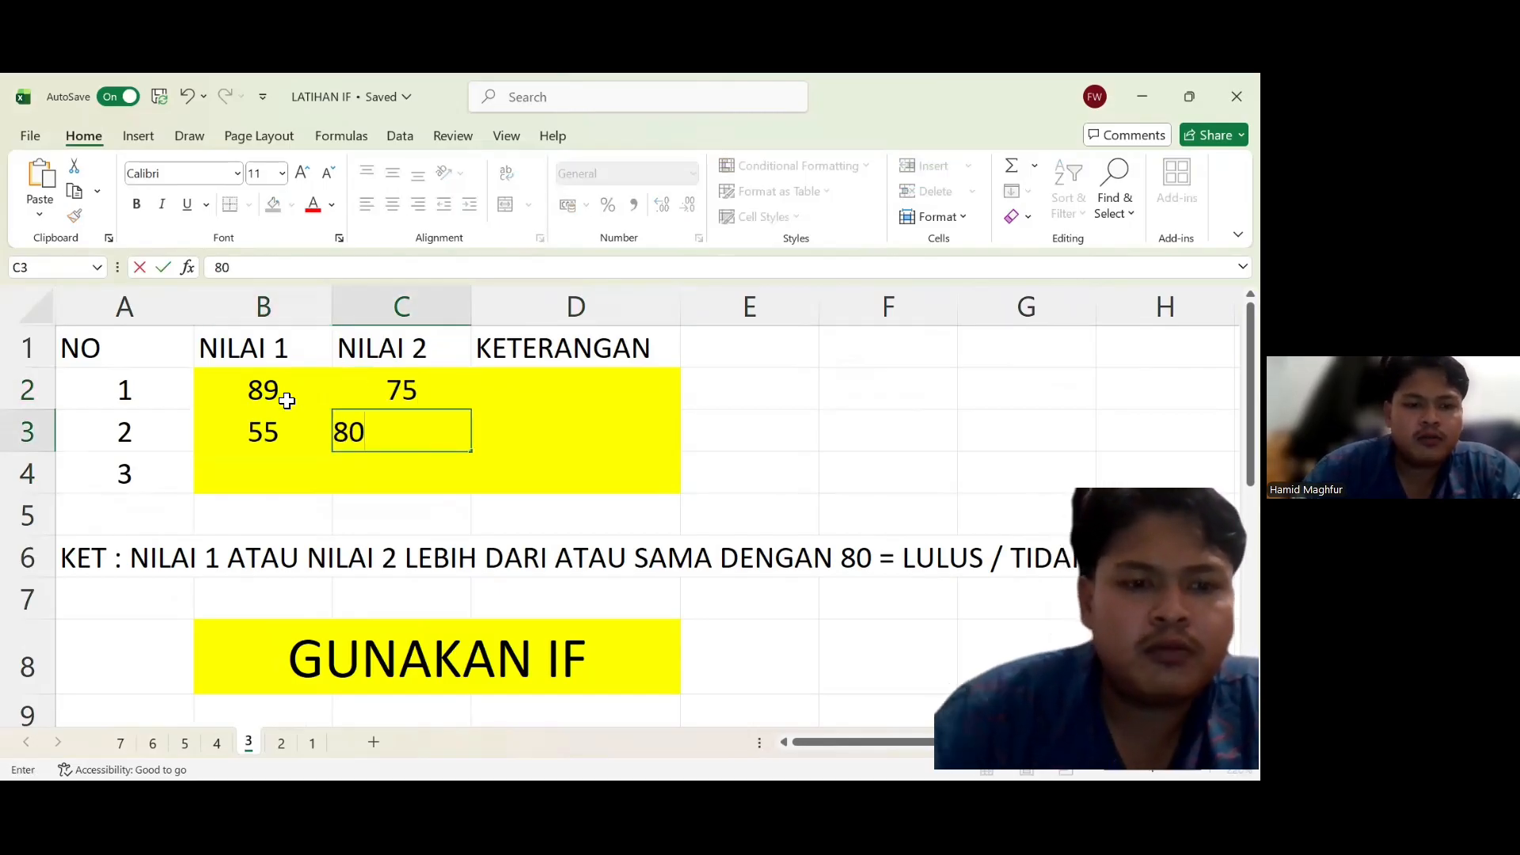
key(Tab)
key(Return)
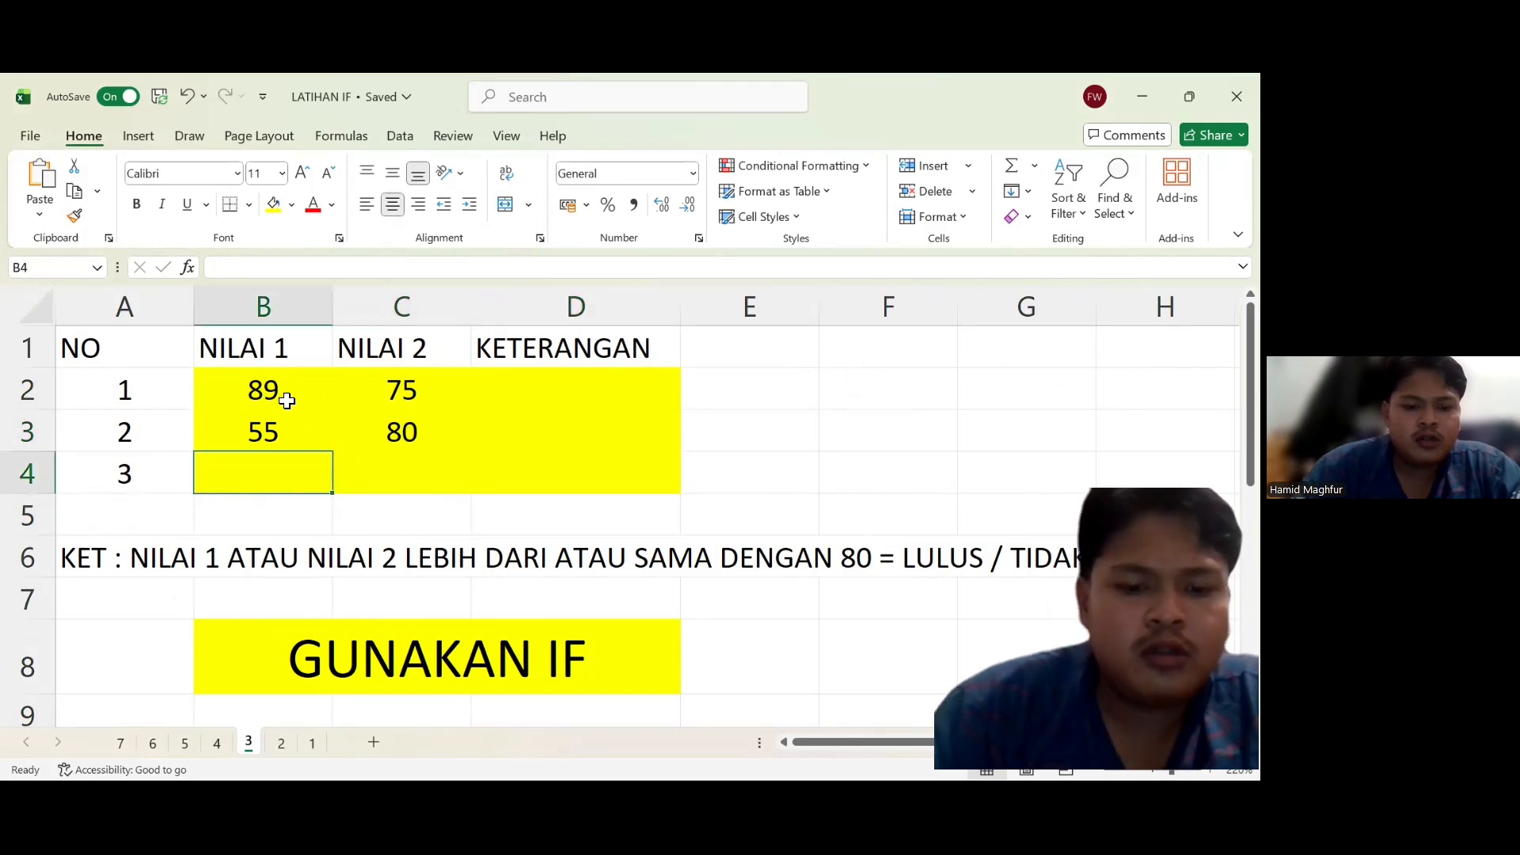
Enter 67 as NILAI 1 and 78 as NILAI 2 for number 3.
text(67)
key(Tab)
text(78)
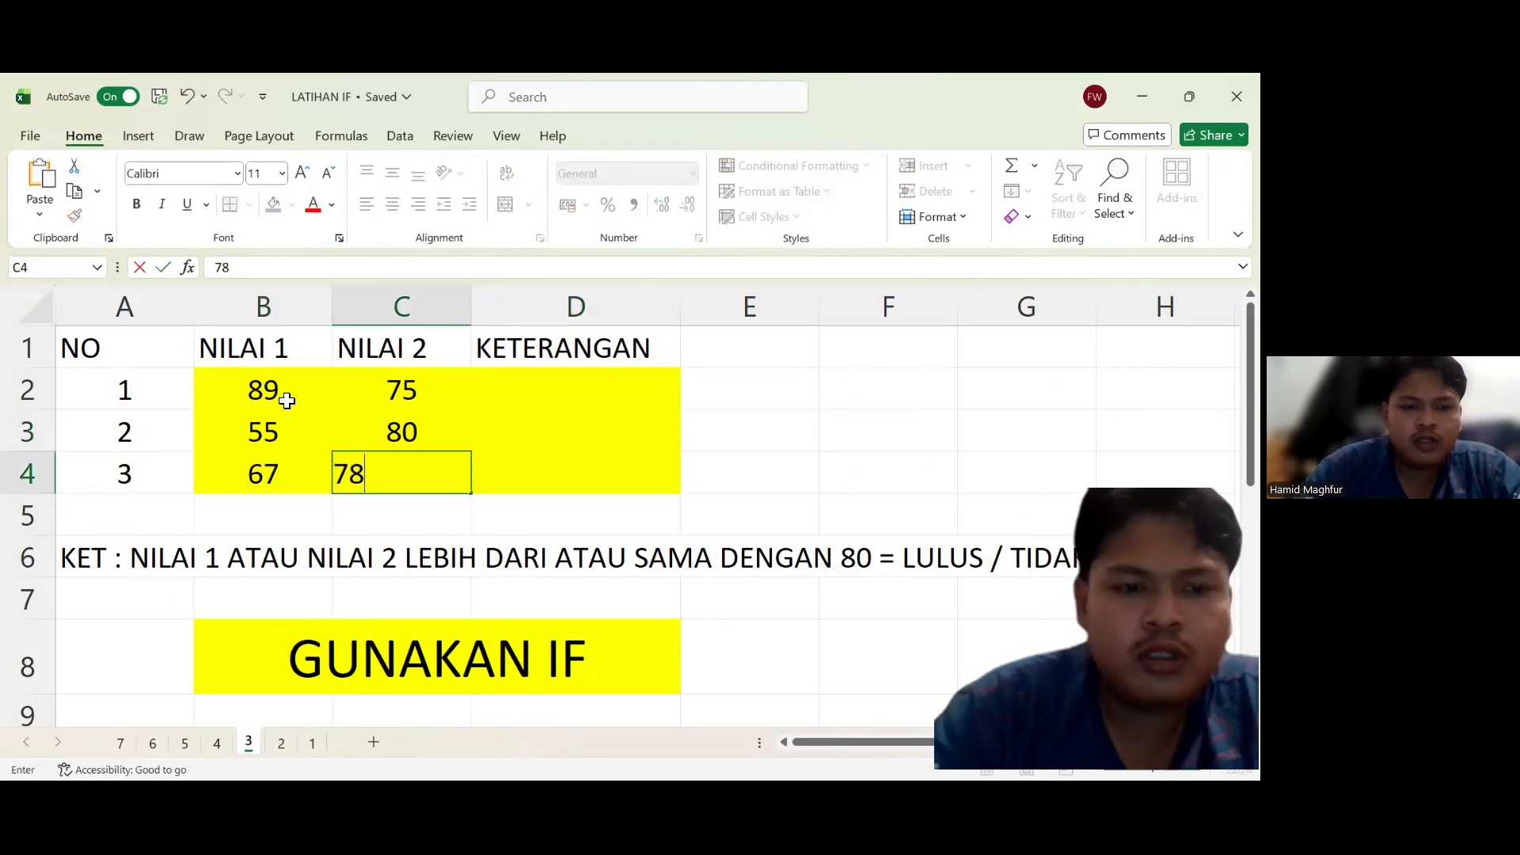
key(Tab)
key(Up)
key(Up)
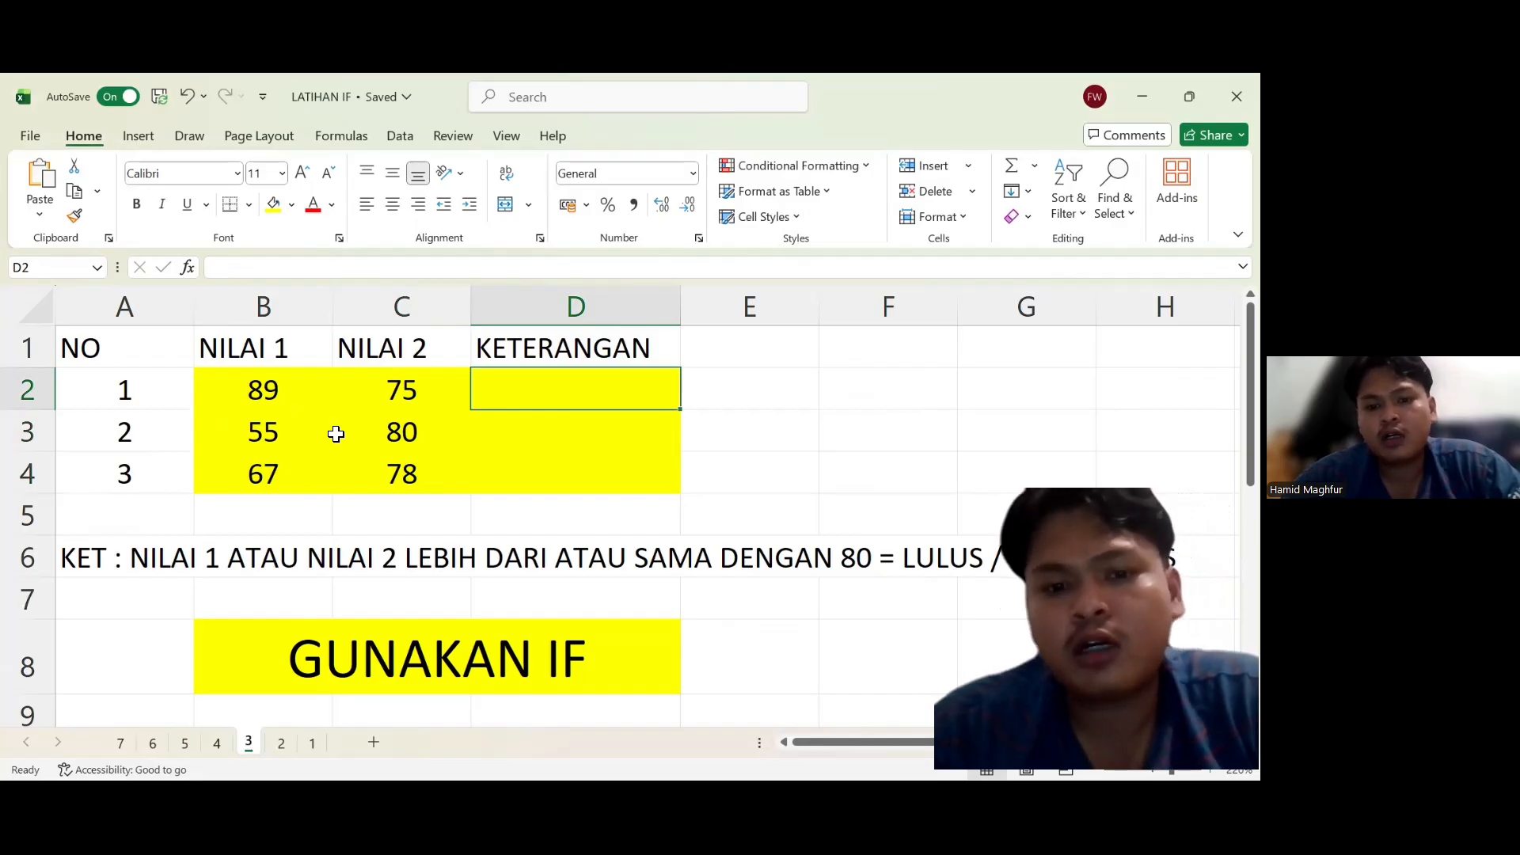
click(472, 629)
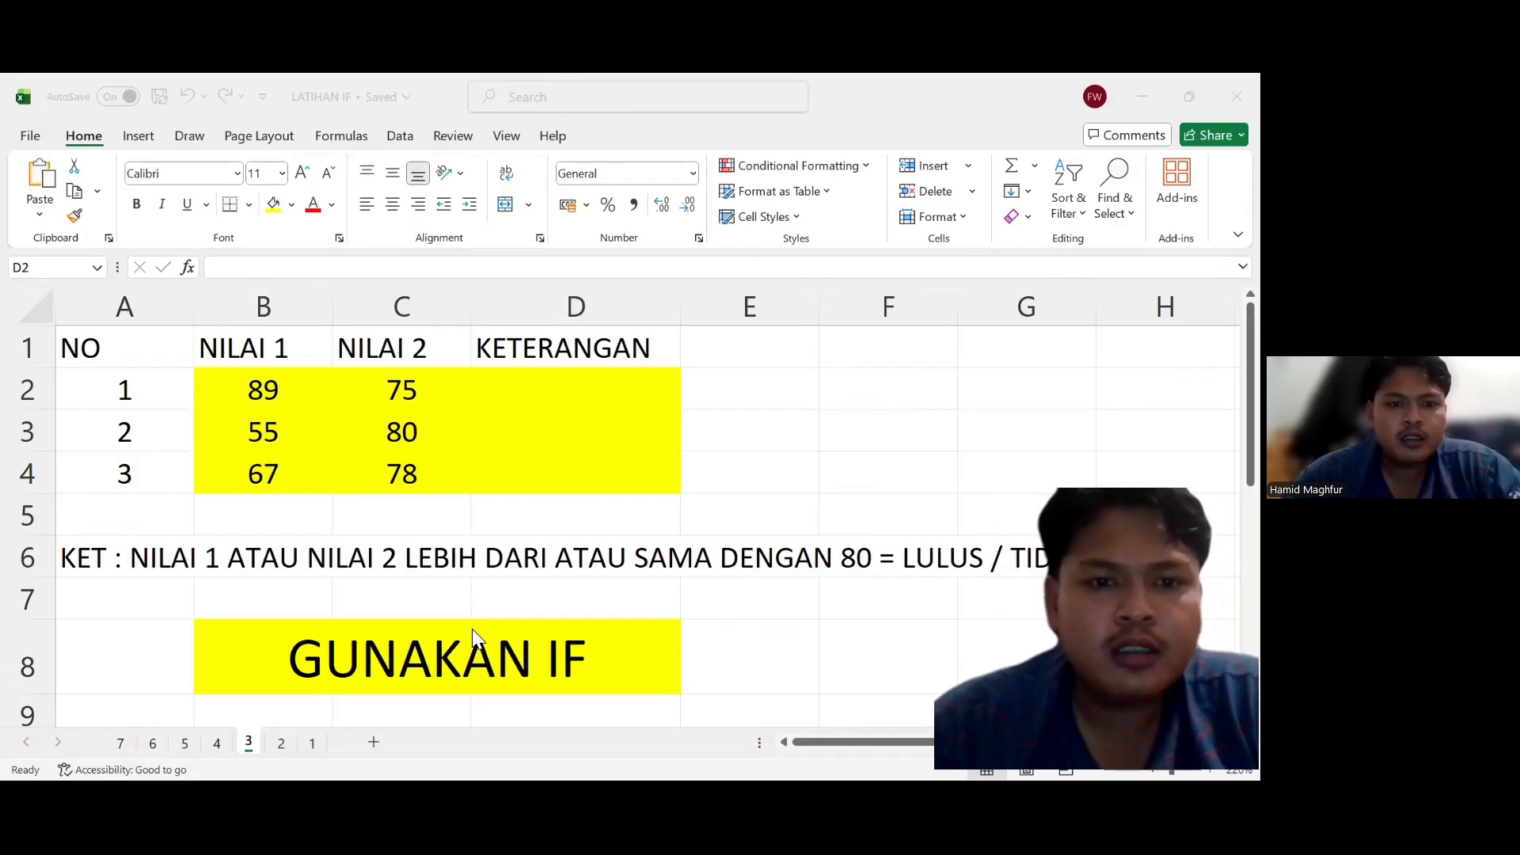
key(F2)
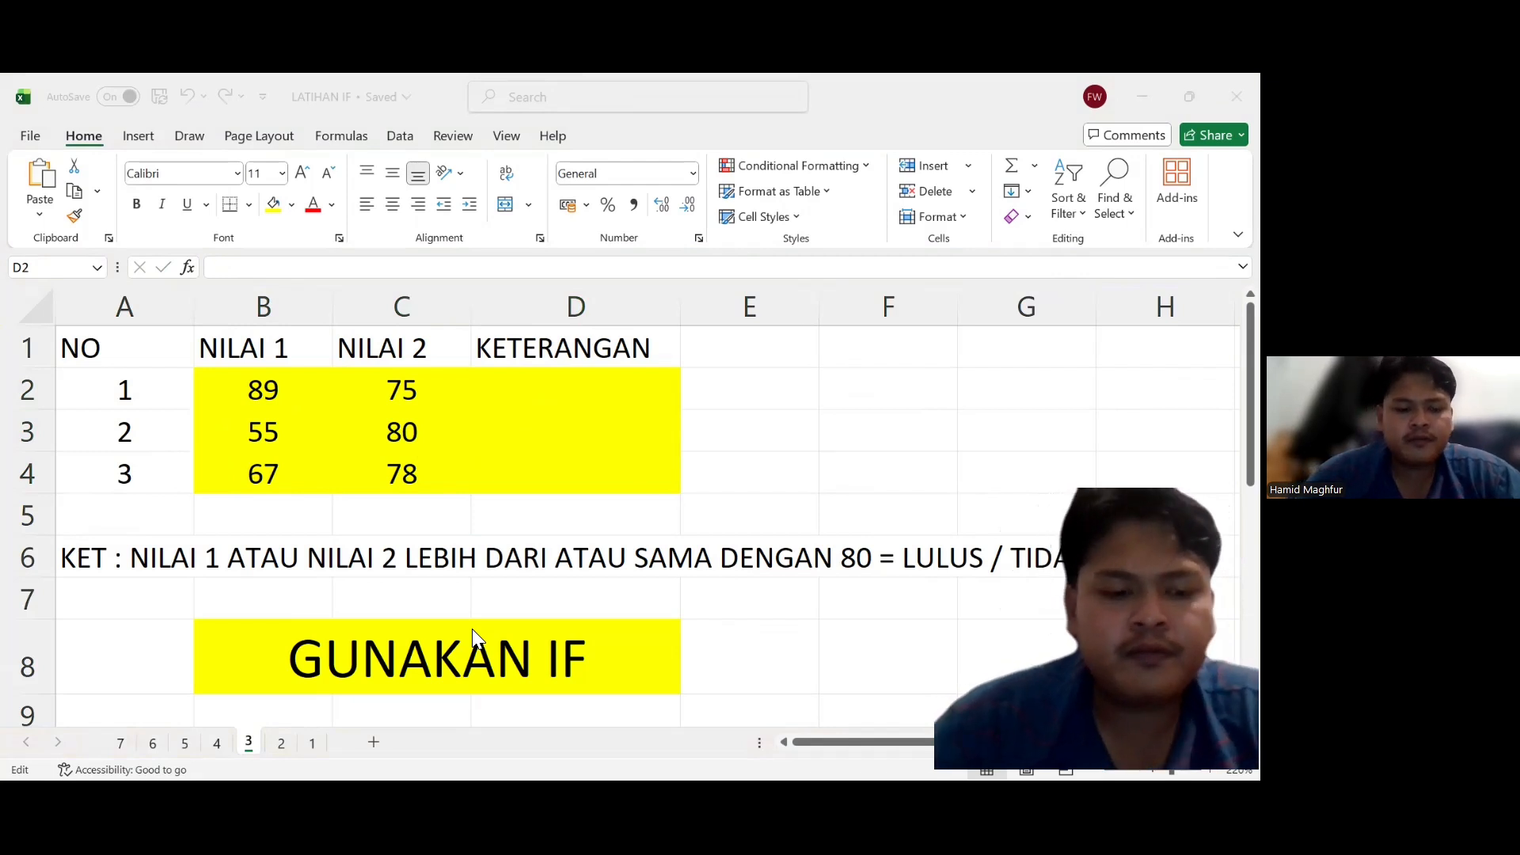
key(Left)
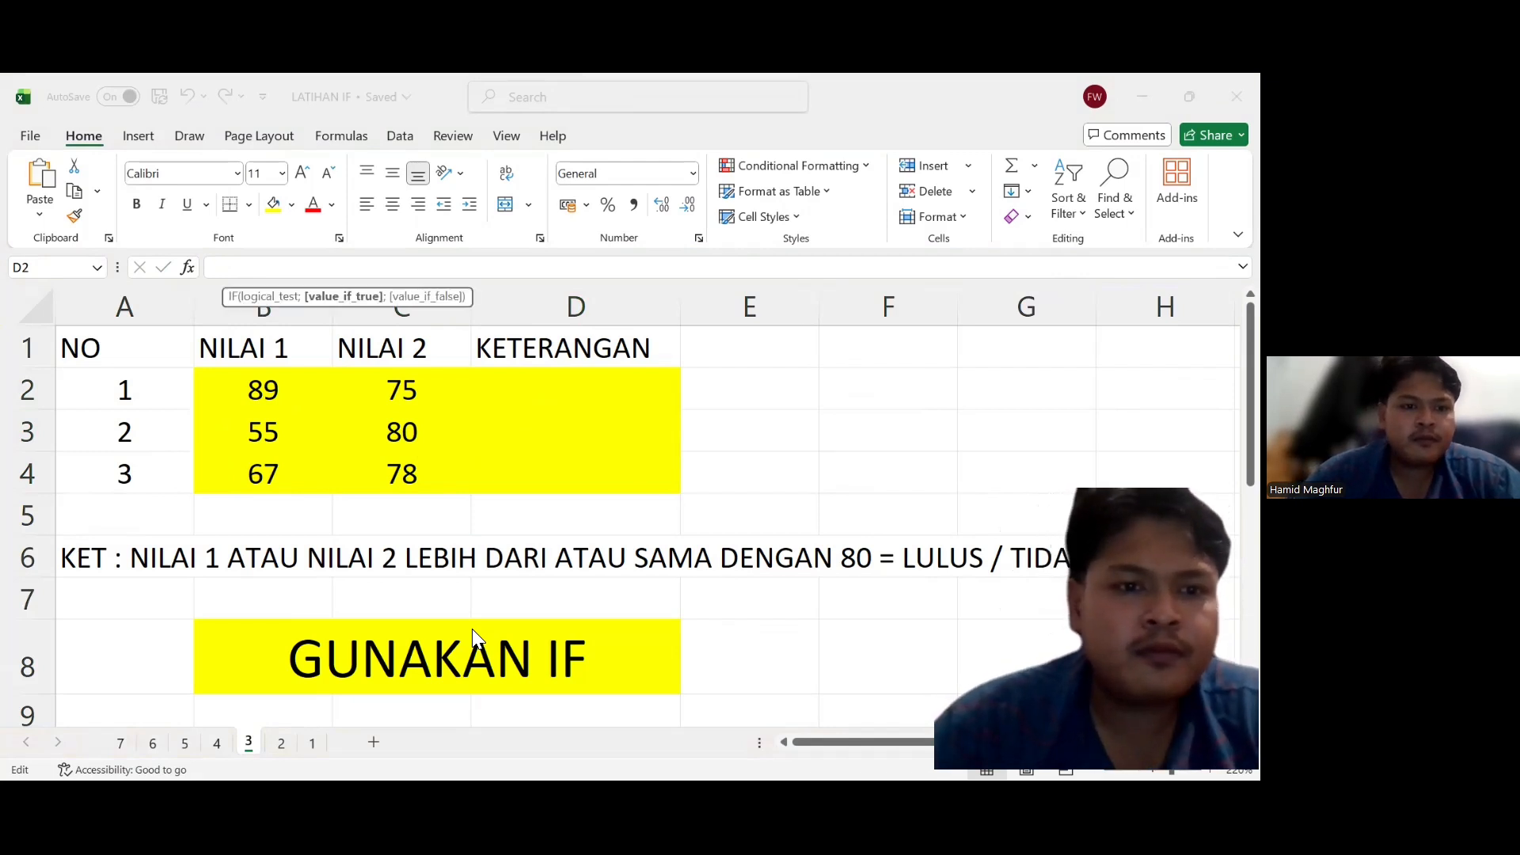
key(Left)
key(Left)
key(Left)
key(Left)
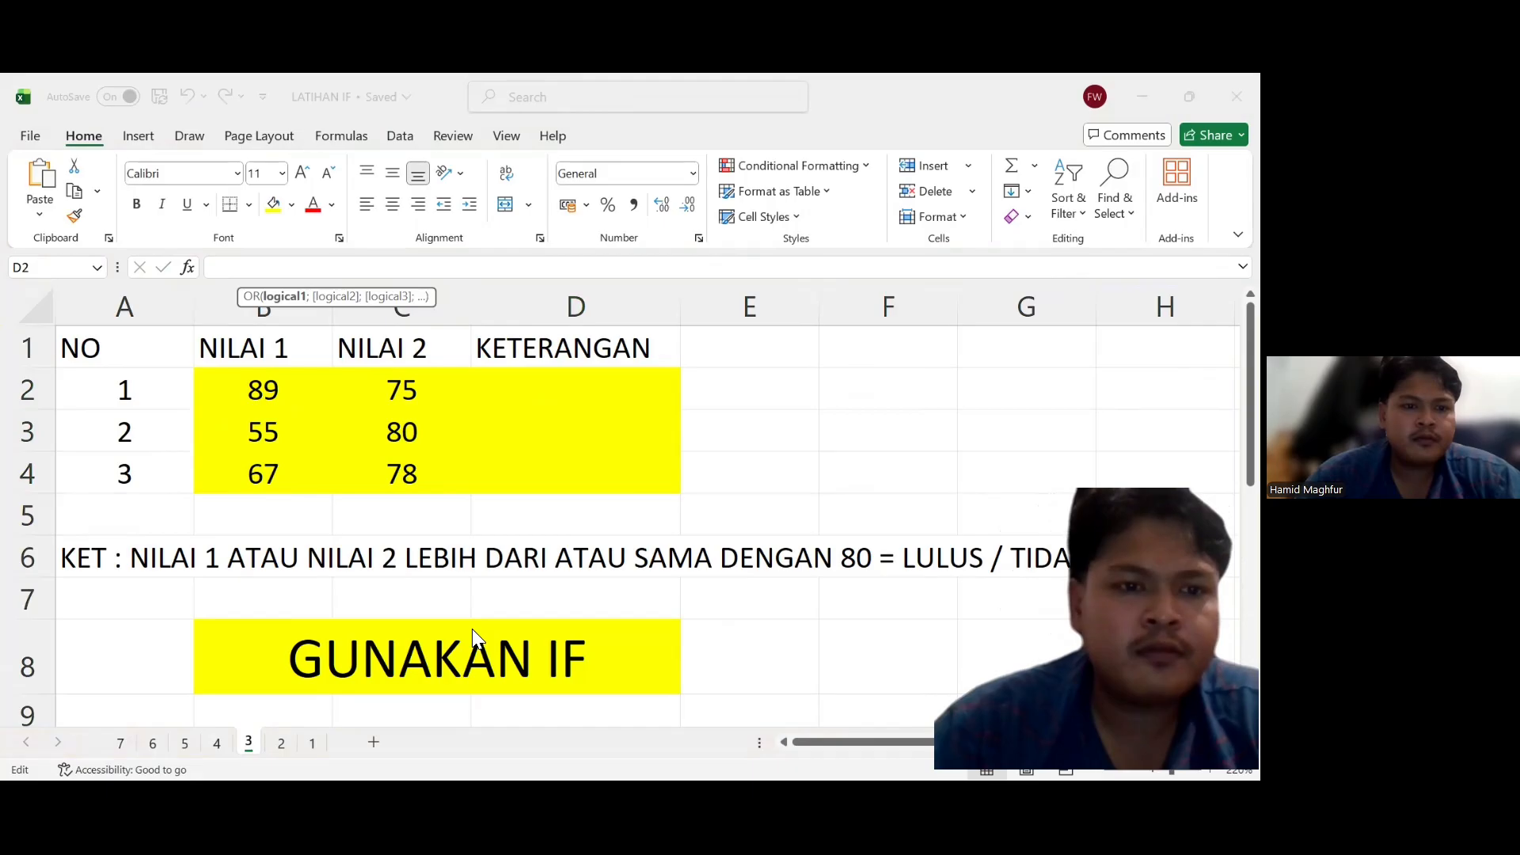
key(Return)
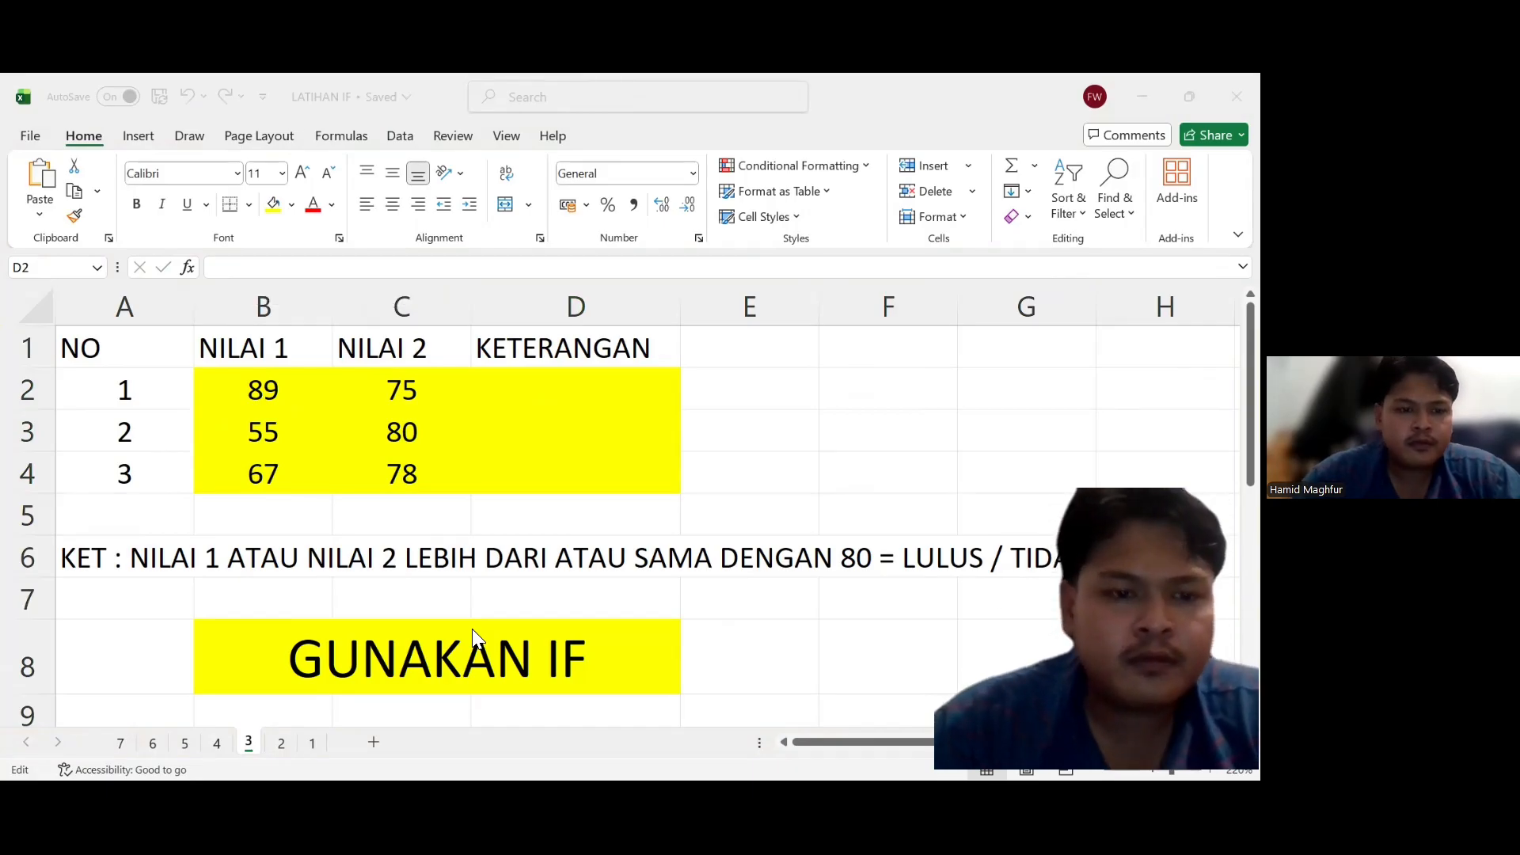
key(Escape)
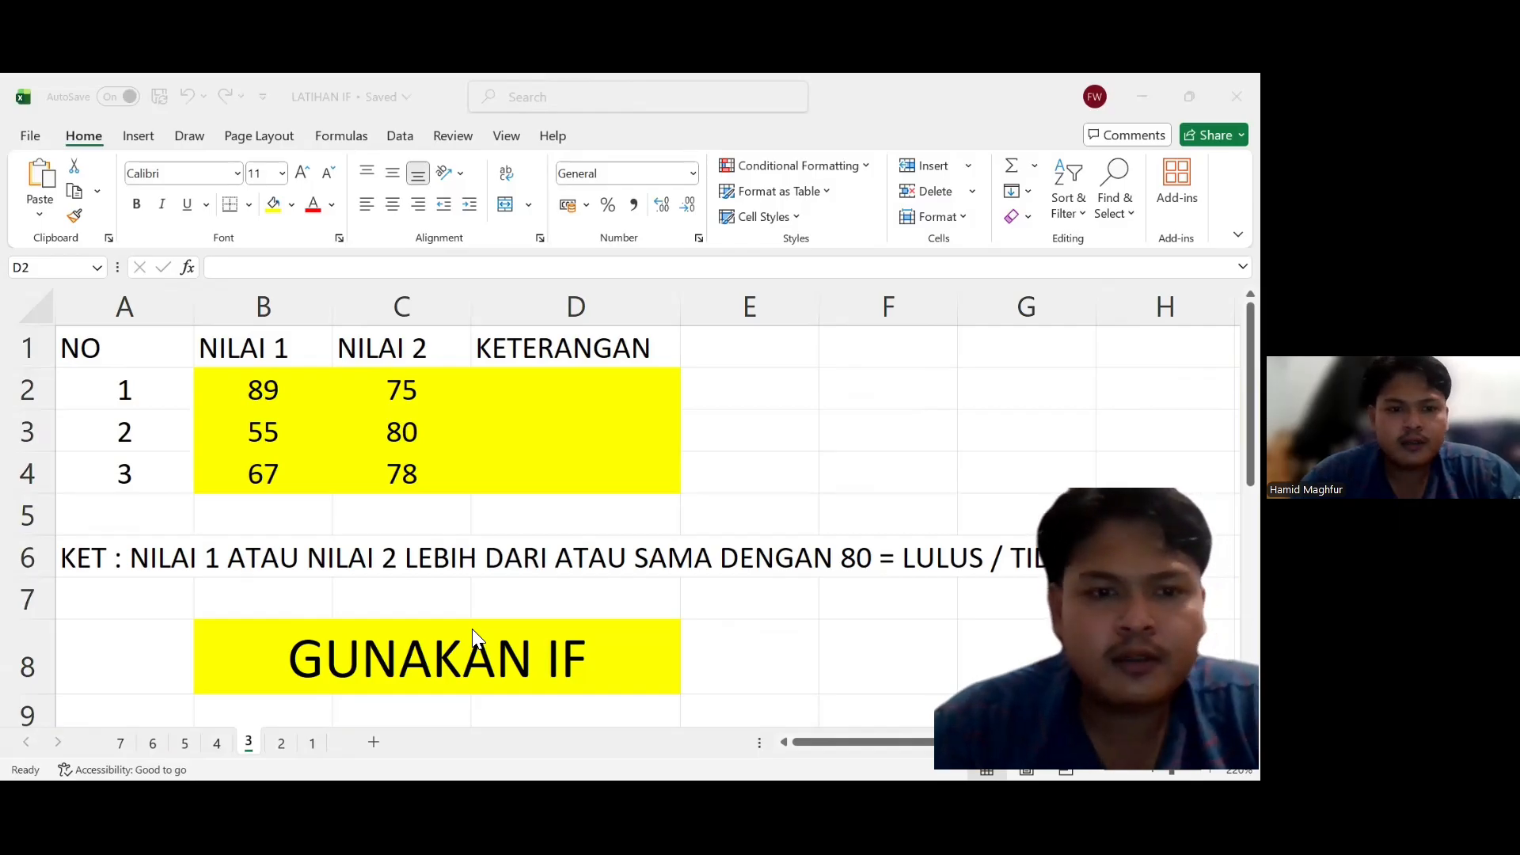
Enter the formula =IF(OR(B2>=80;C2>=80);"LULUS";"TIDAK LULUS") in cell D2 of the KETERANGAN column.
click(571, 391)
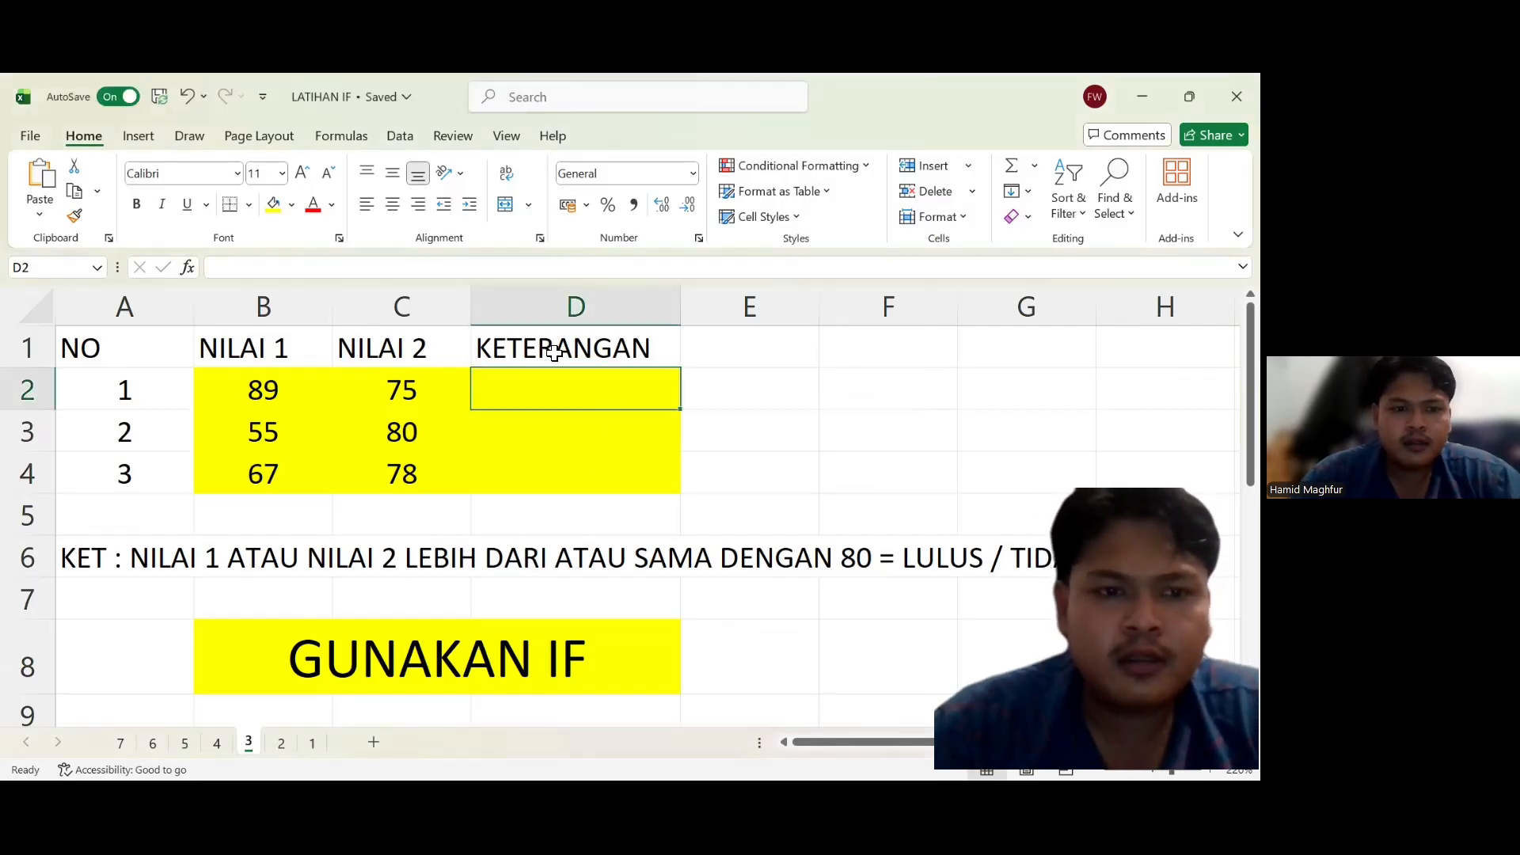
click(502, 265)
text(=IF(OR(B2>=80;C2>=80);"LULUS";"TIDAK LULUS"))
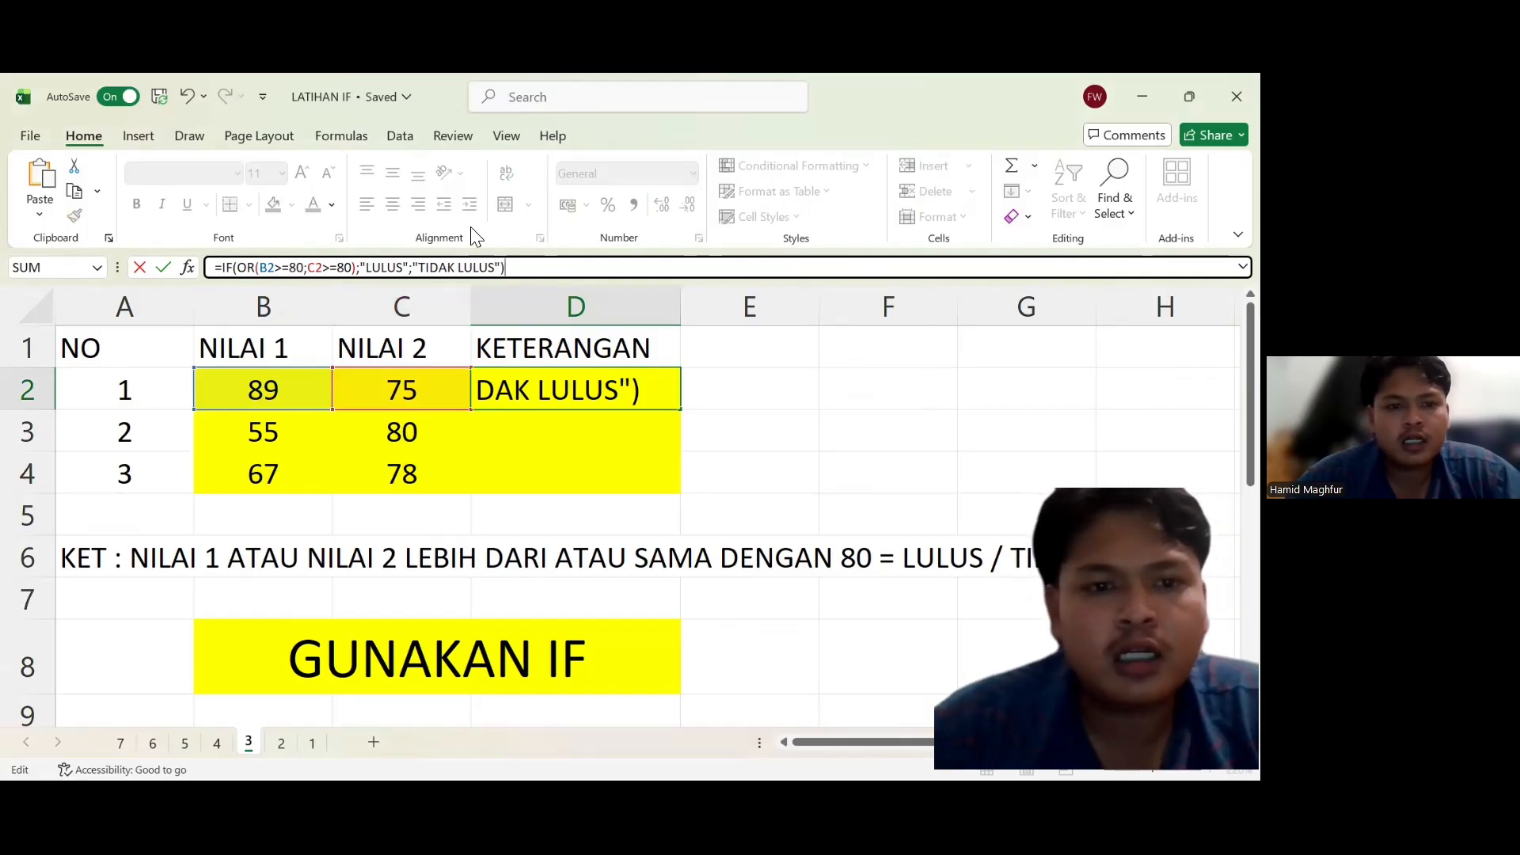
key(Return)
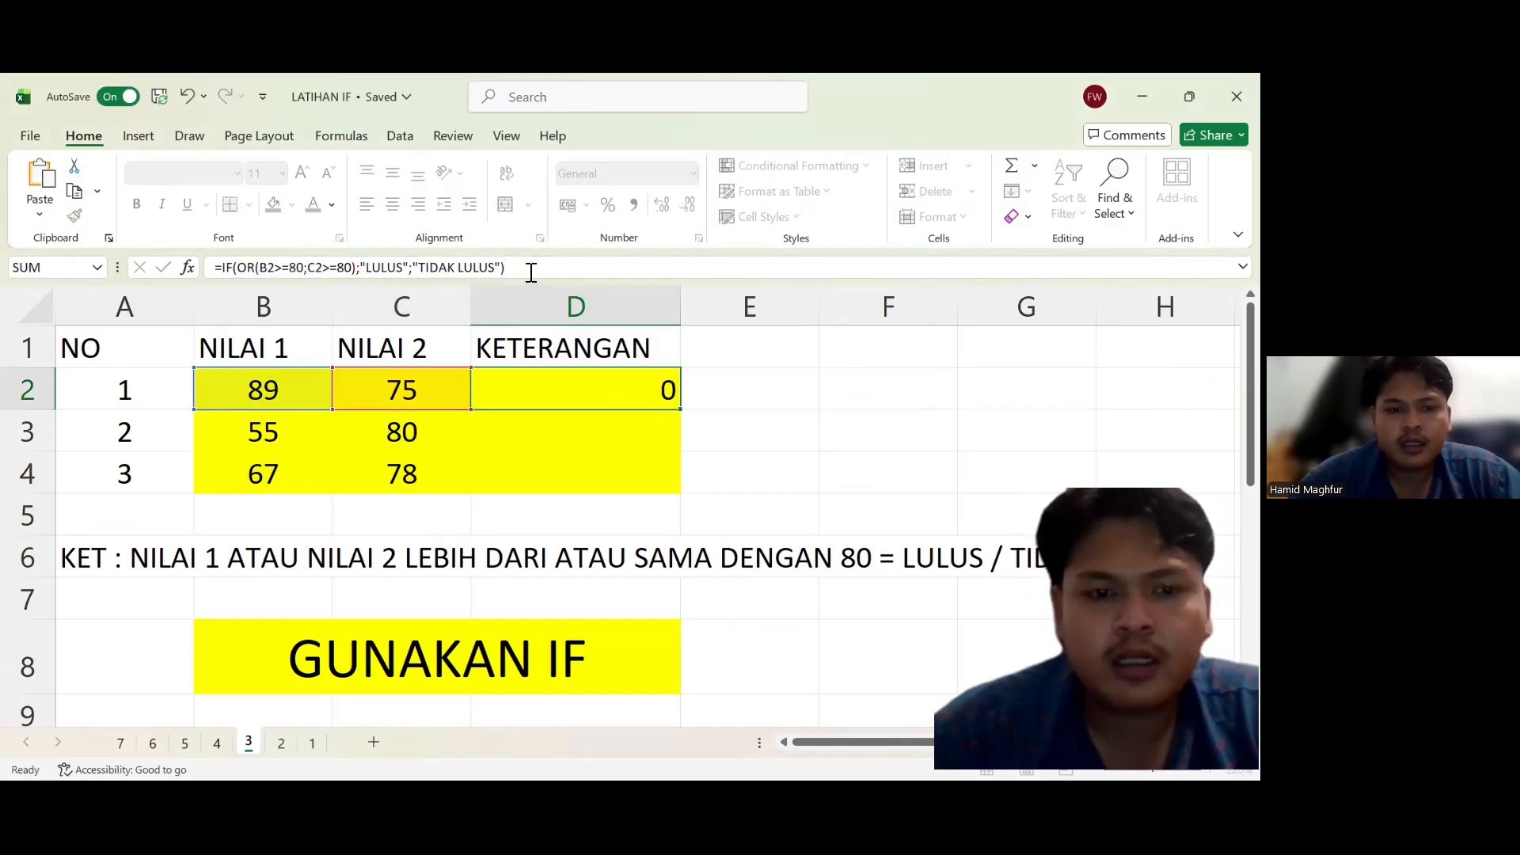
Fill the D2 formula down through D4 and check the results against the scores for numbers 2 and 3.
click(634, 390)
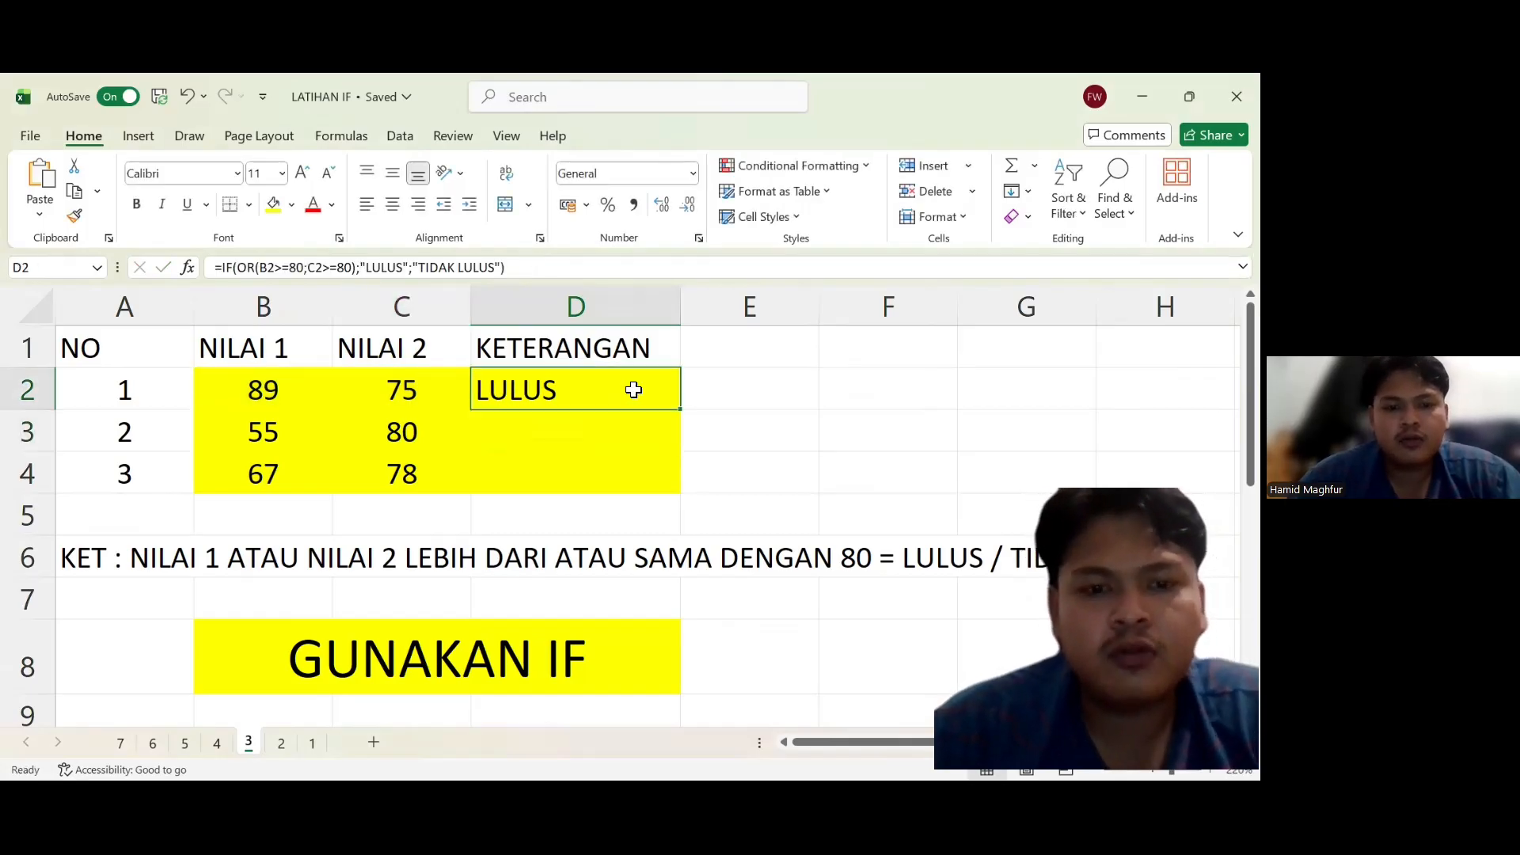
drag(684, 410, 672, 499)
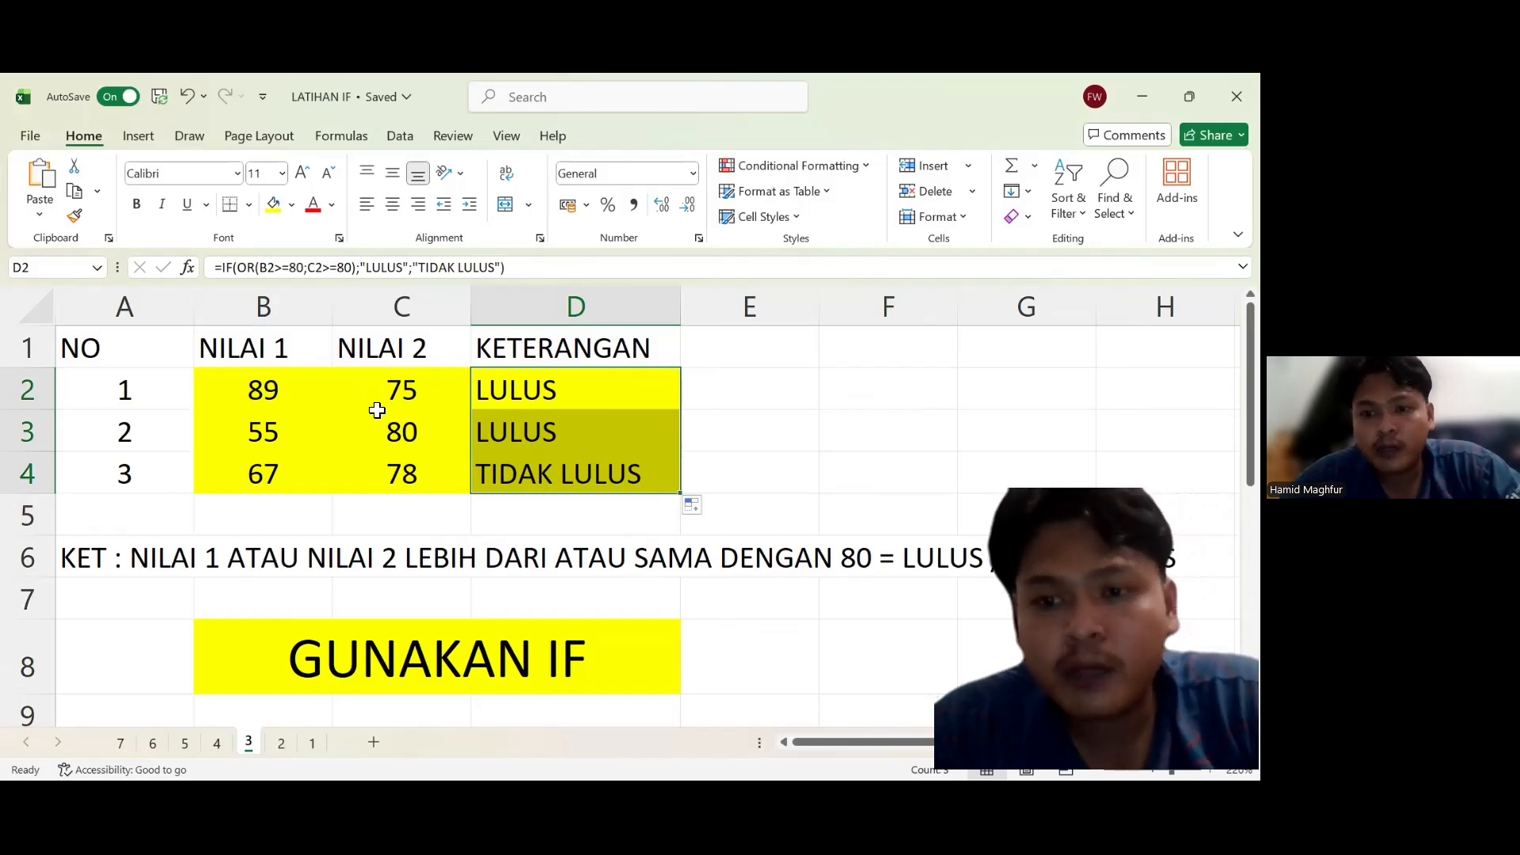
click(271, 433)
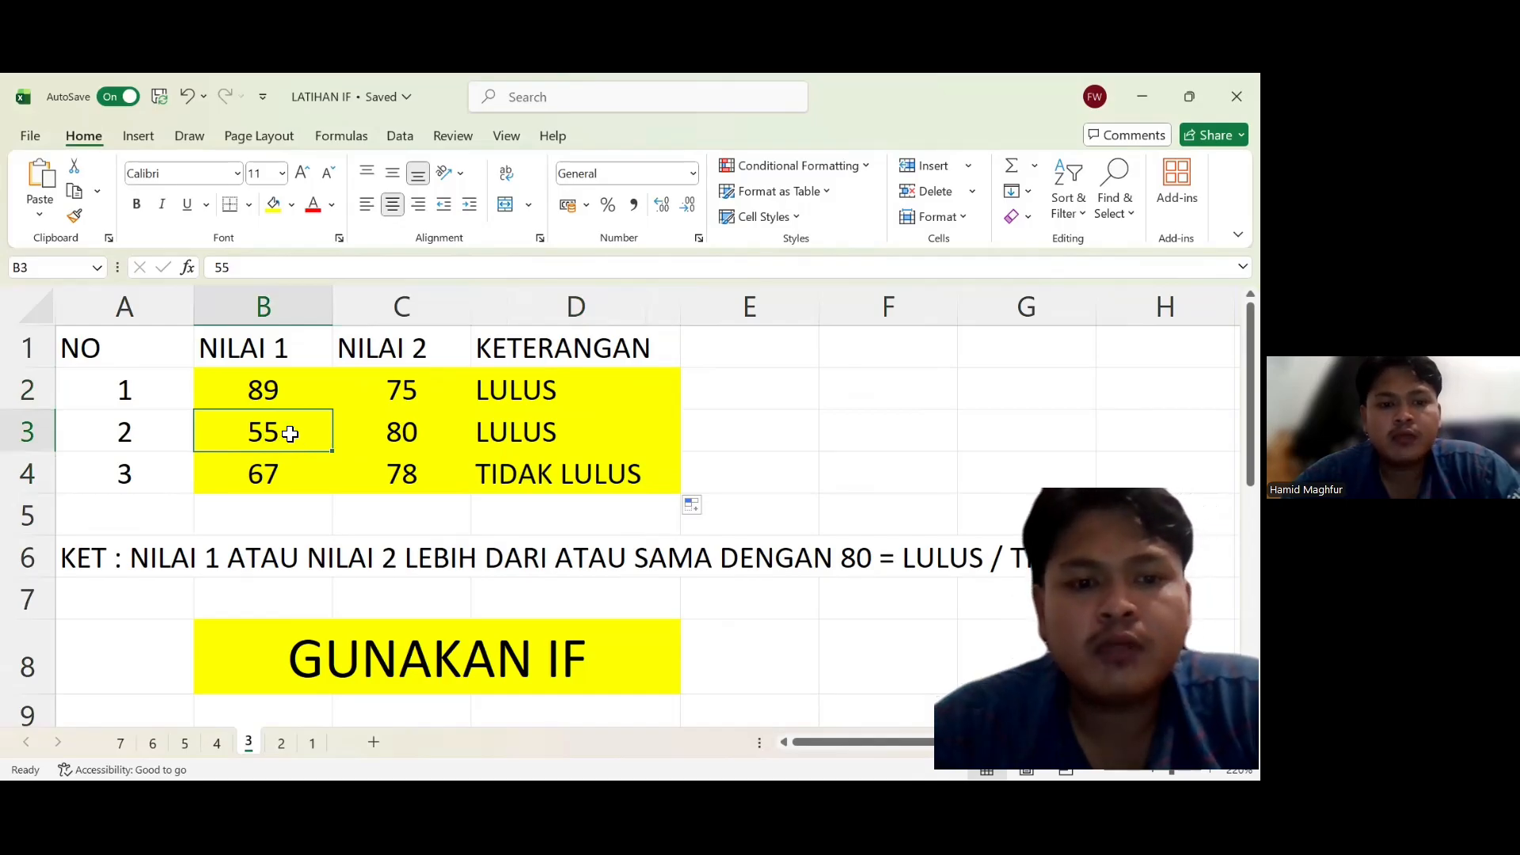
click(375, 441)
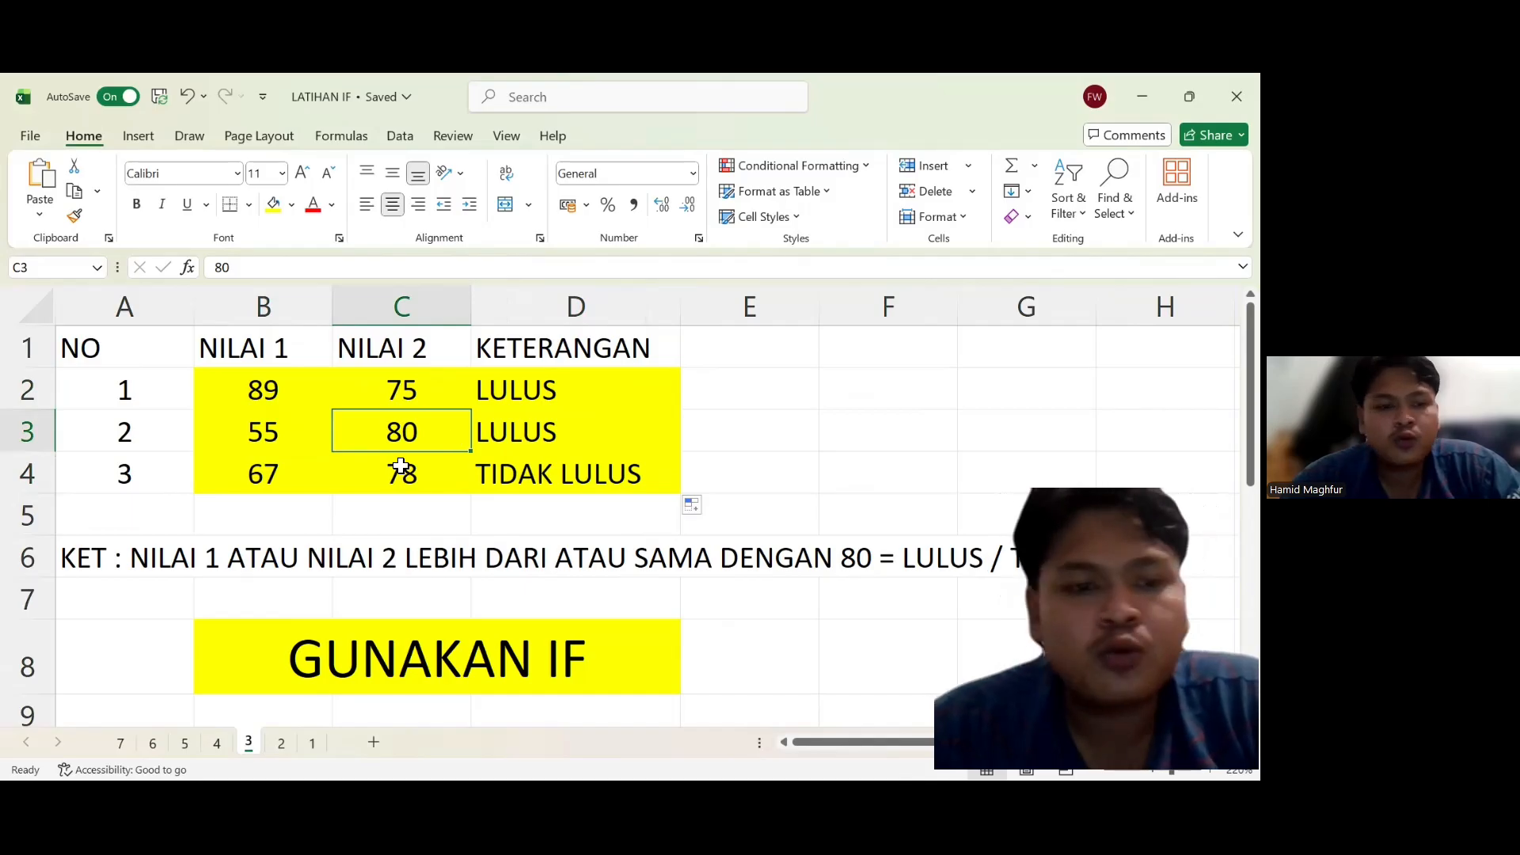
click(264, 475)
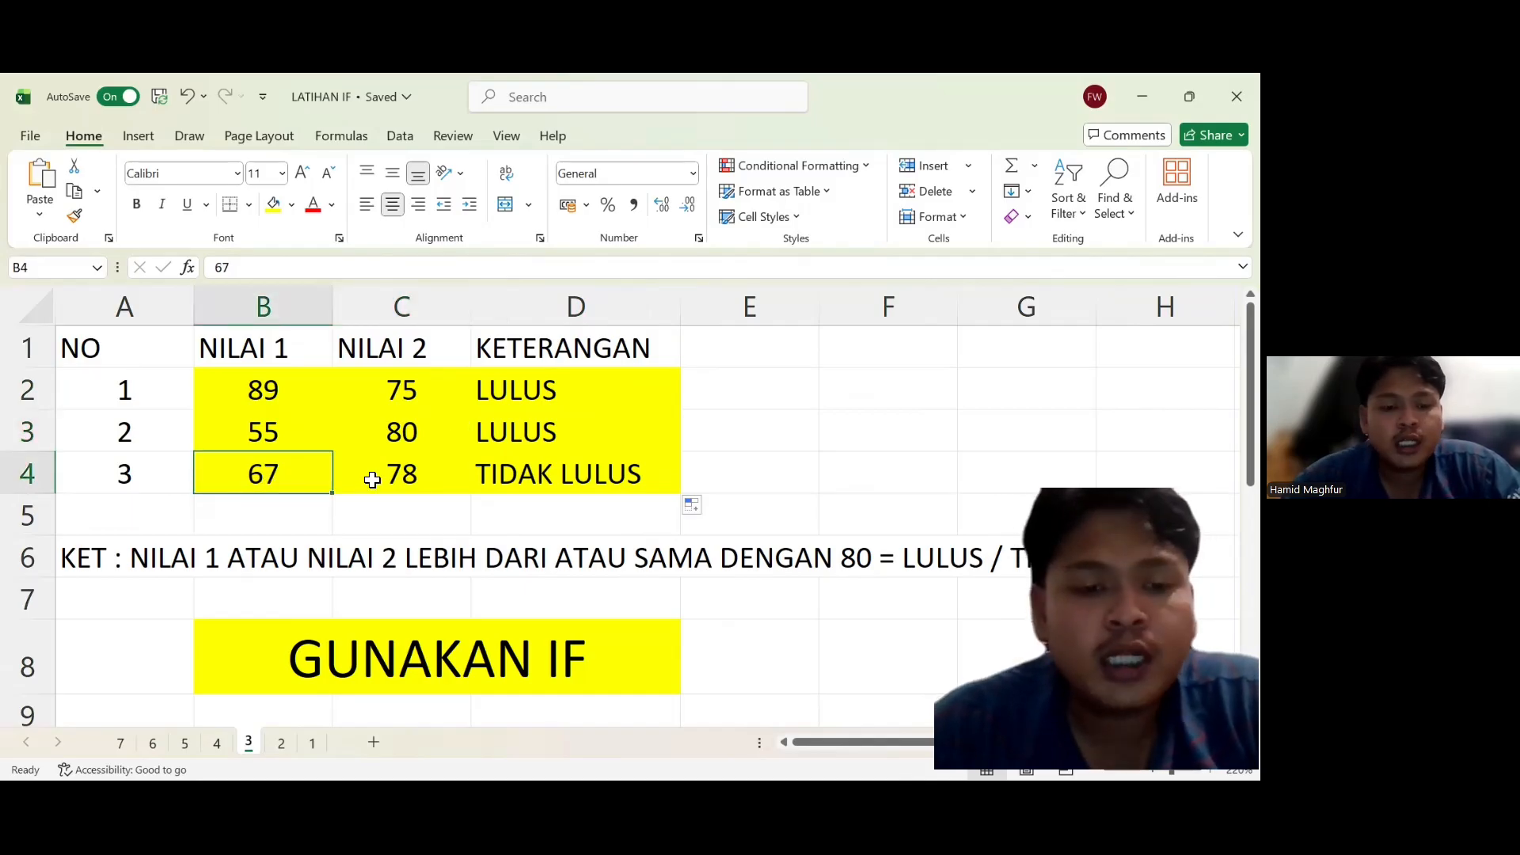
click(491, 478)
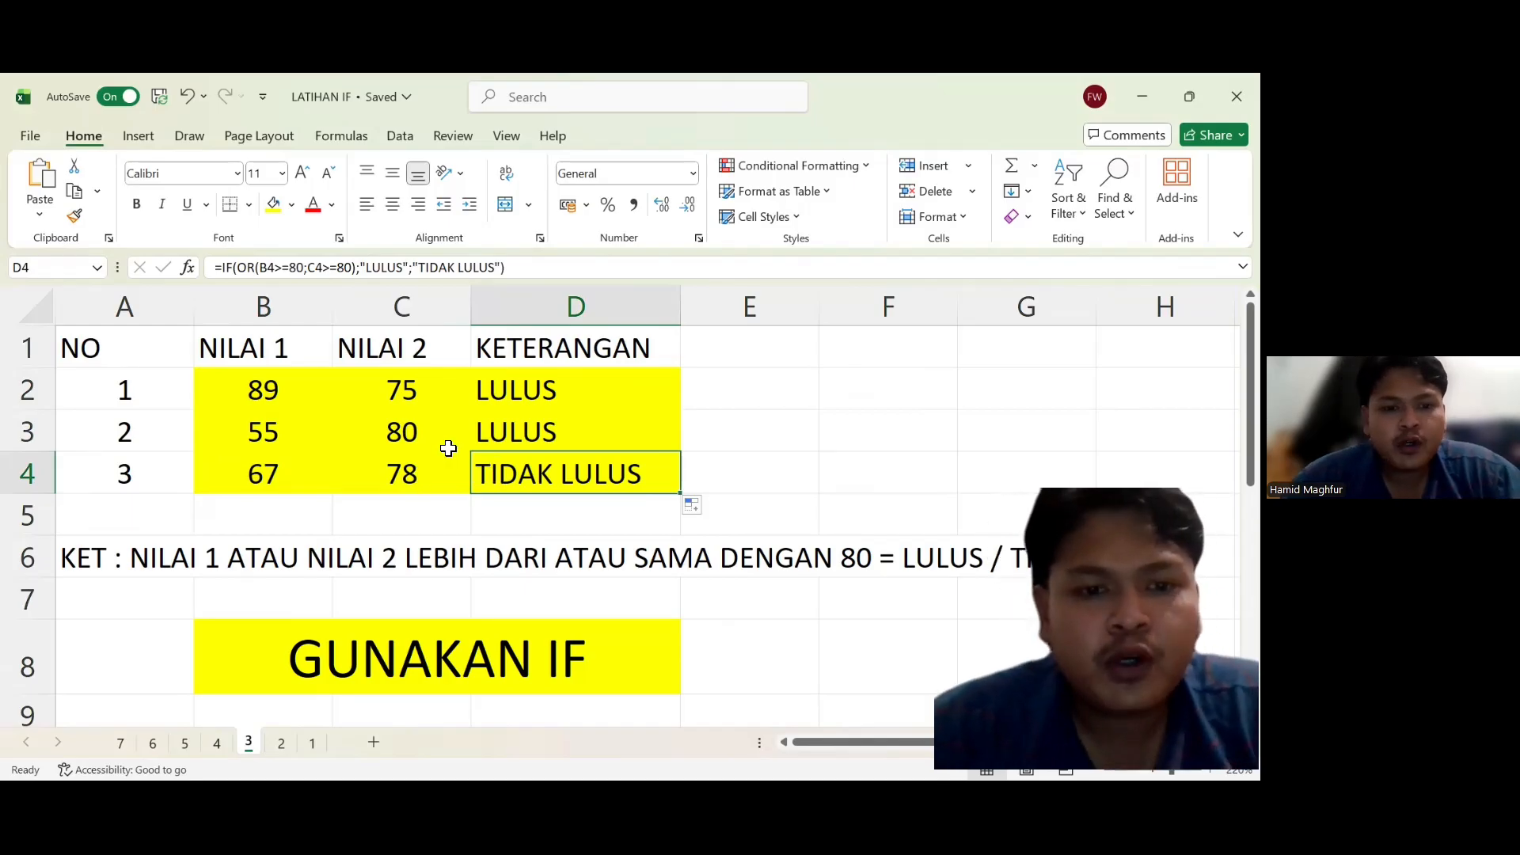
Change the NILAI 2 score for number 2 to 75 in cell C3.
click(405, 433)
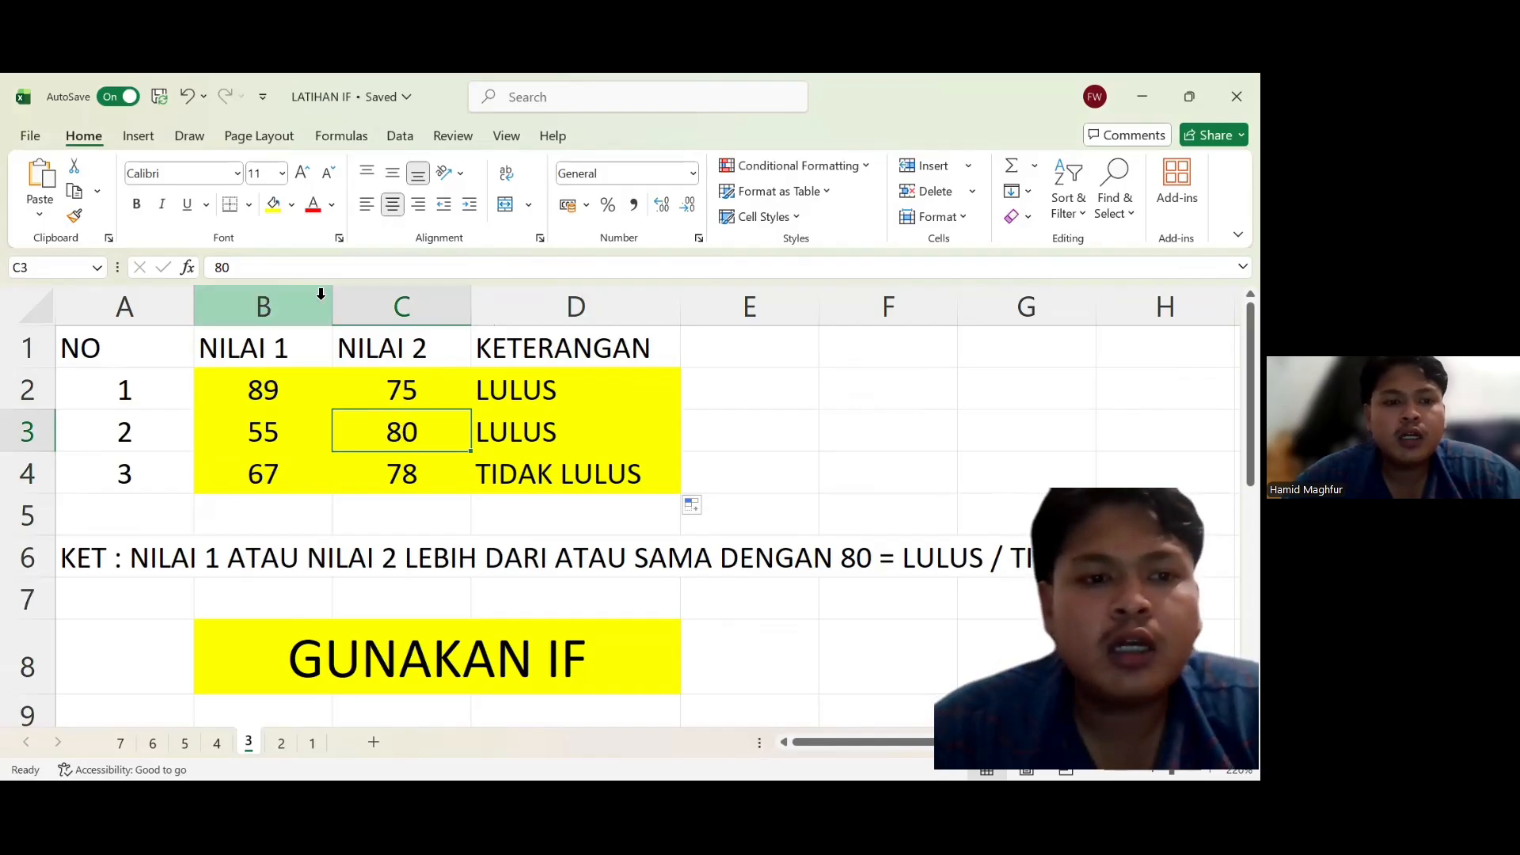
click(281, 271)
key(BackSpace)
key(BackSpace)
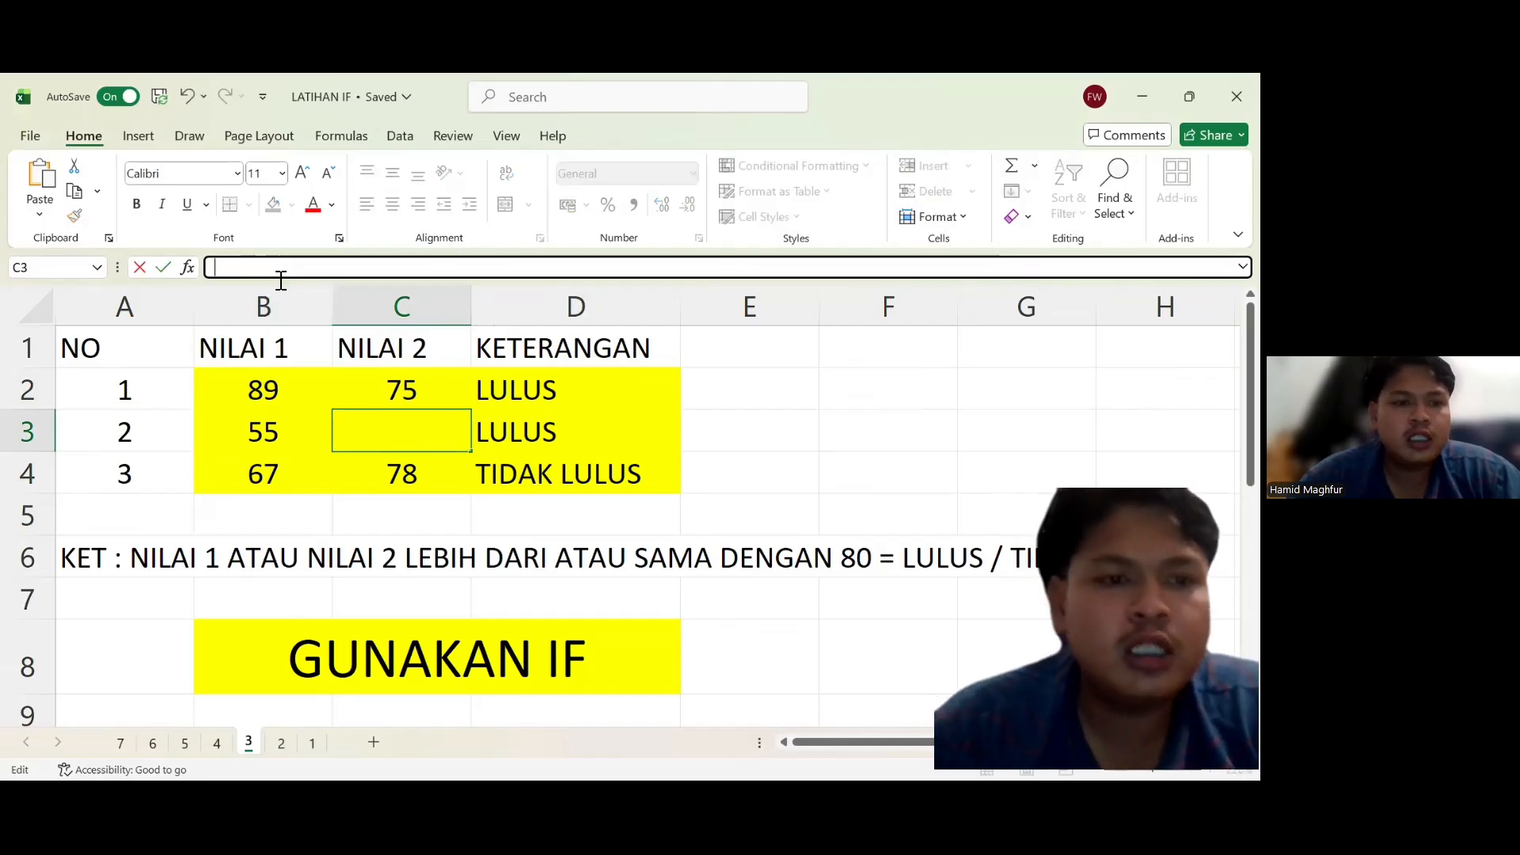
text(75)
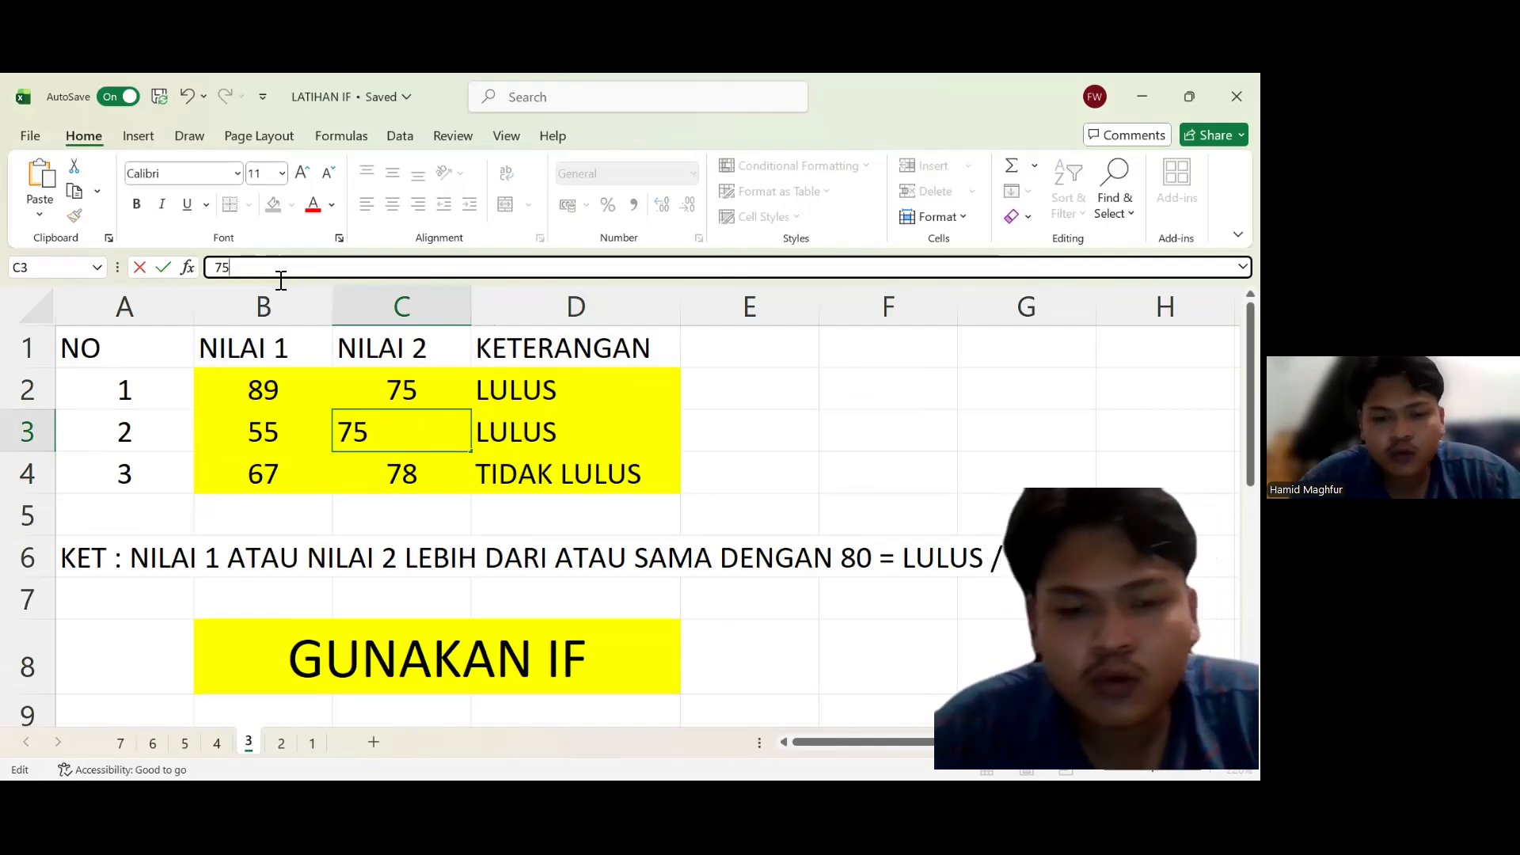
key(Return)
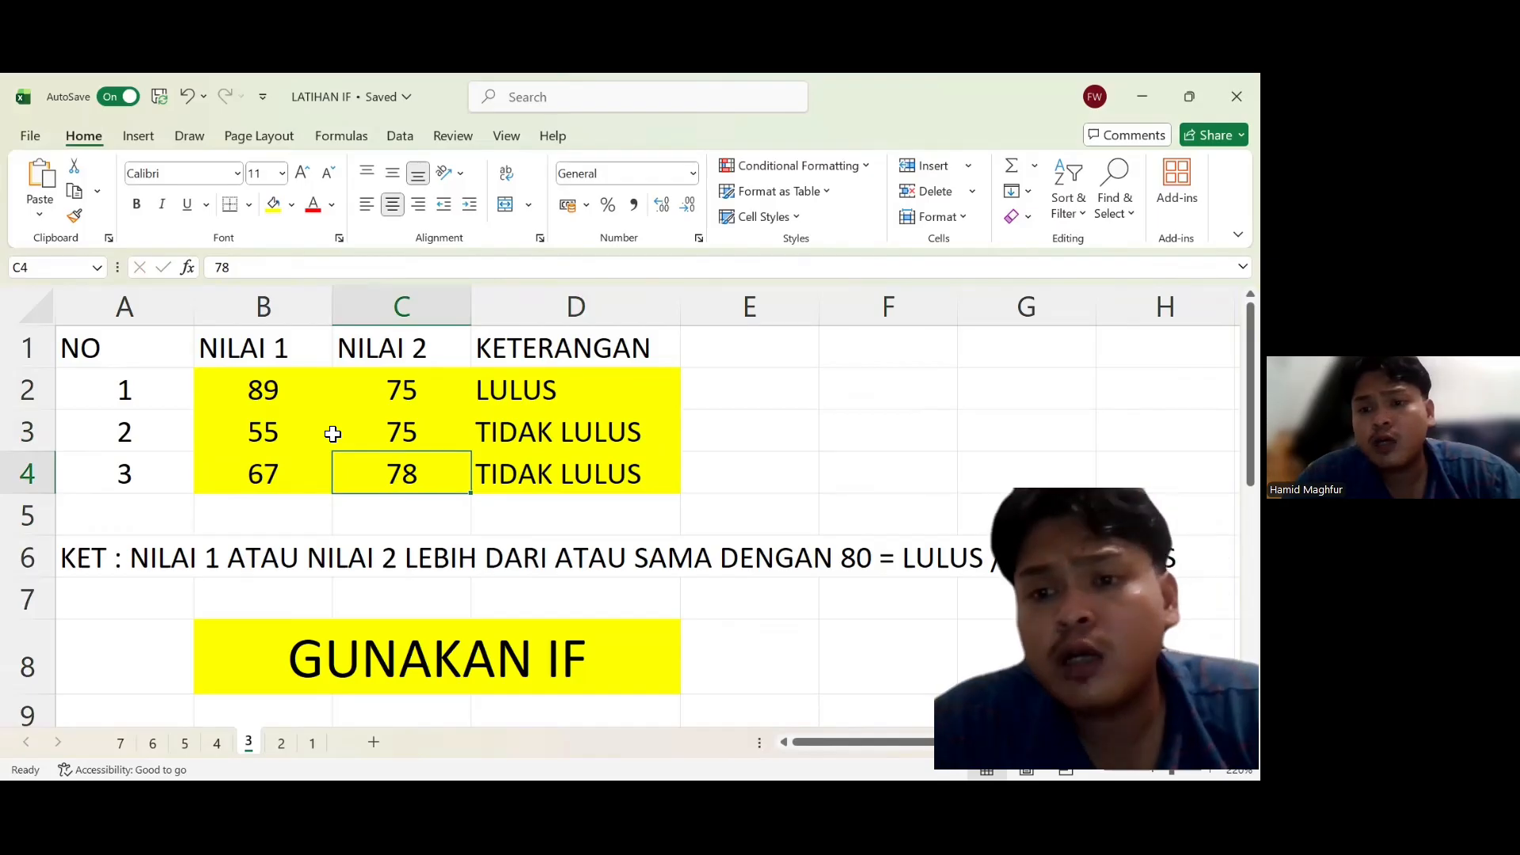
Change the NILAI 2 score for number 2 to 80 in cell C3.
click(388, 439)
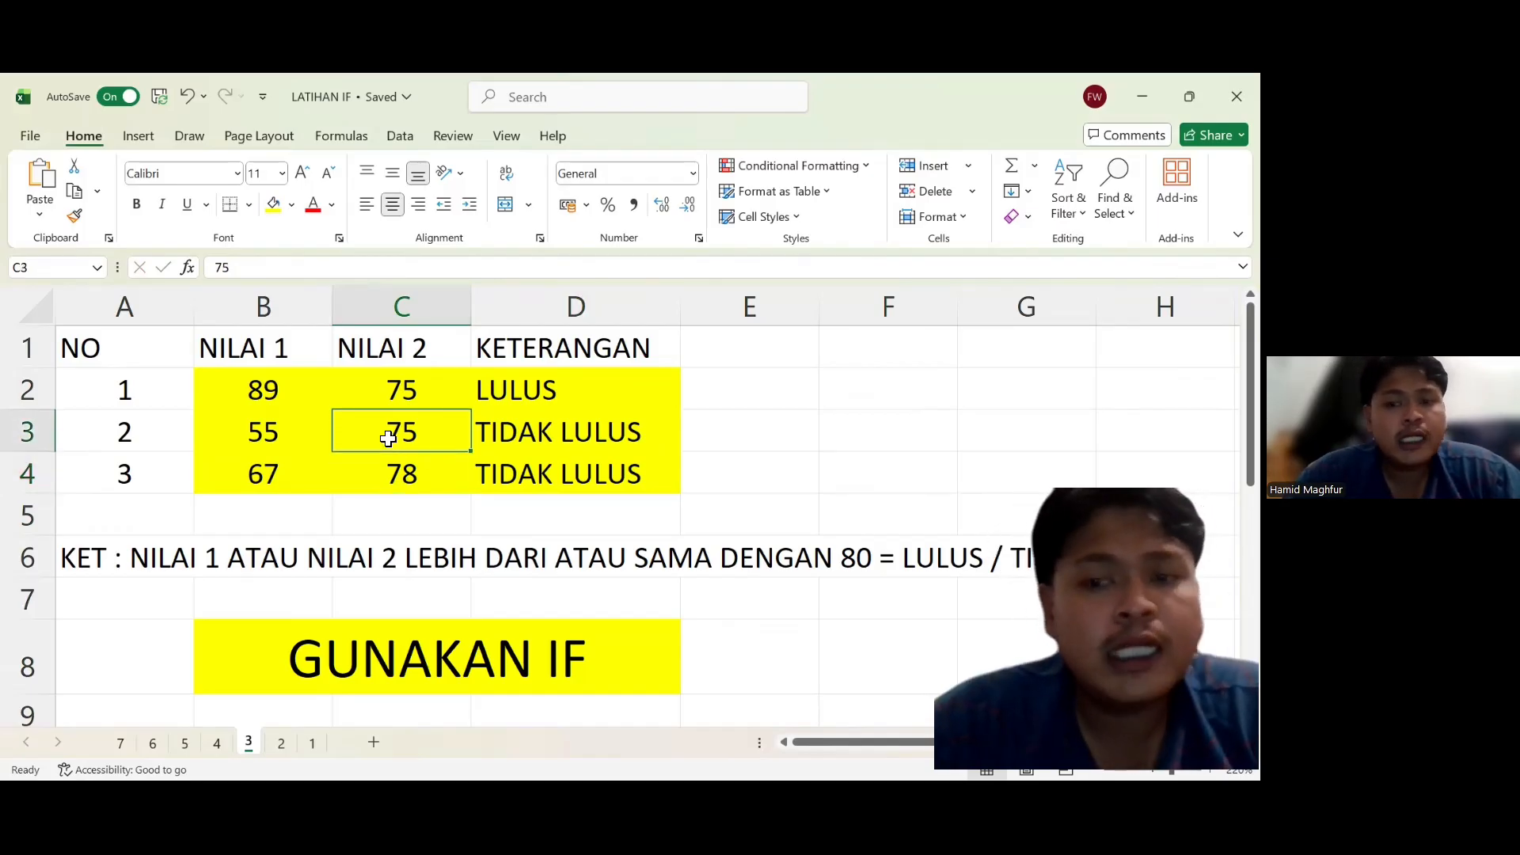
text(80)
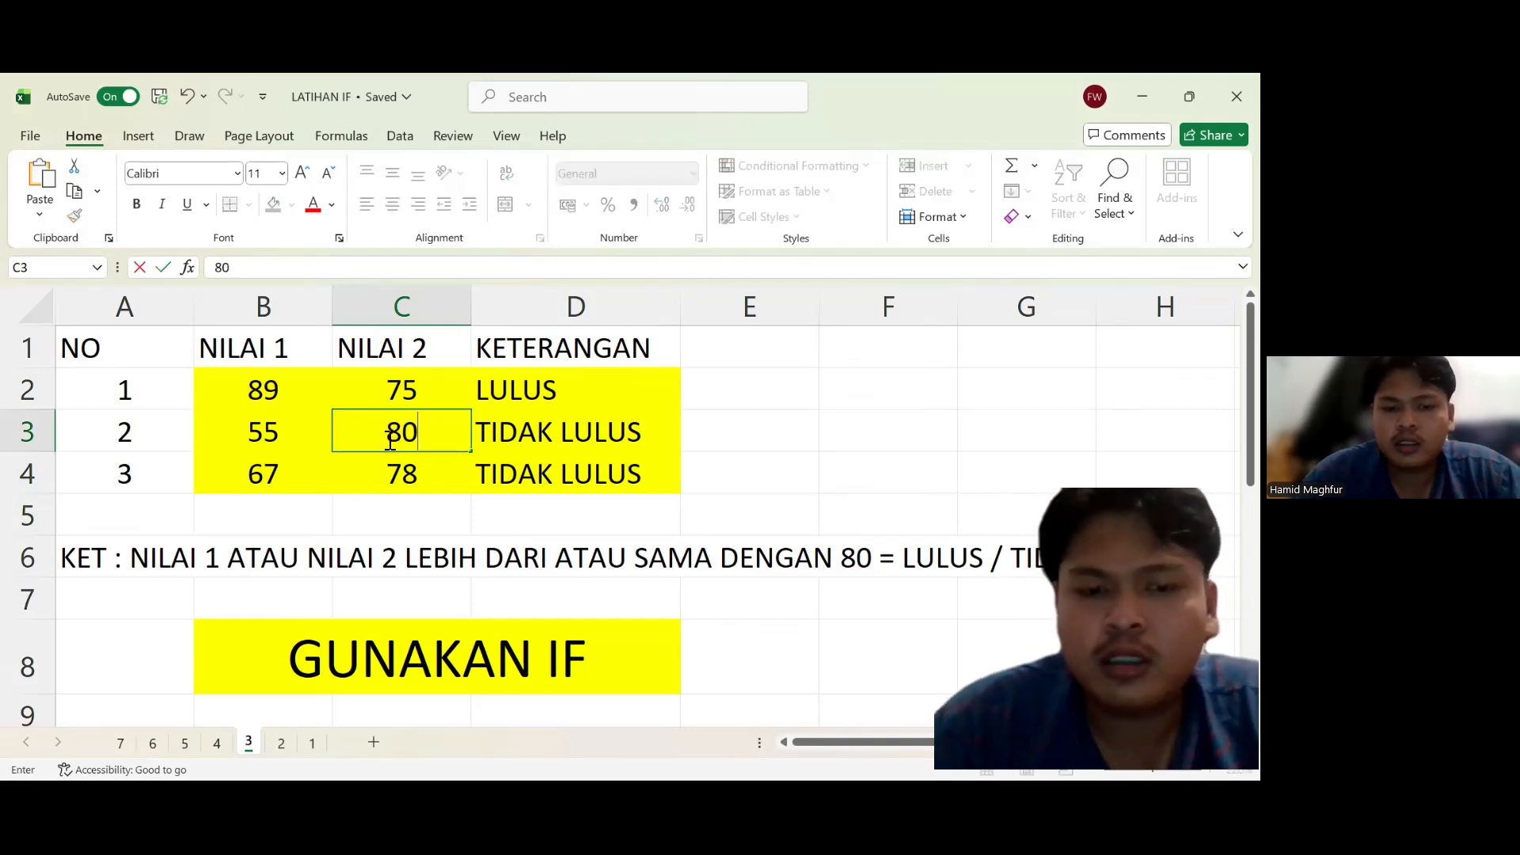
key(Return)
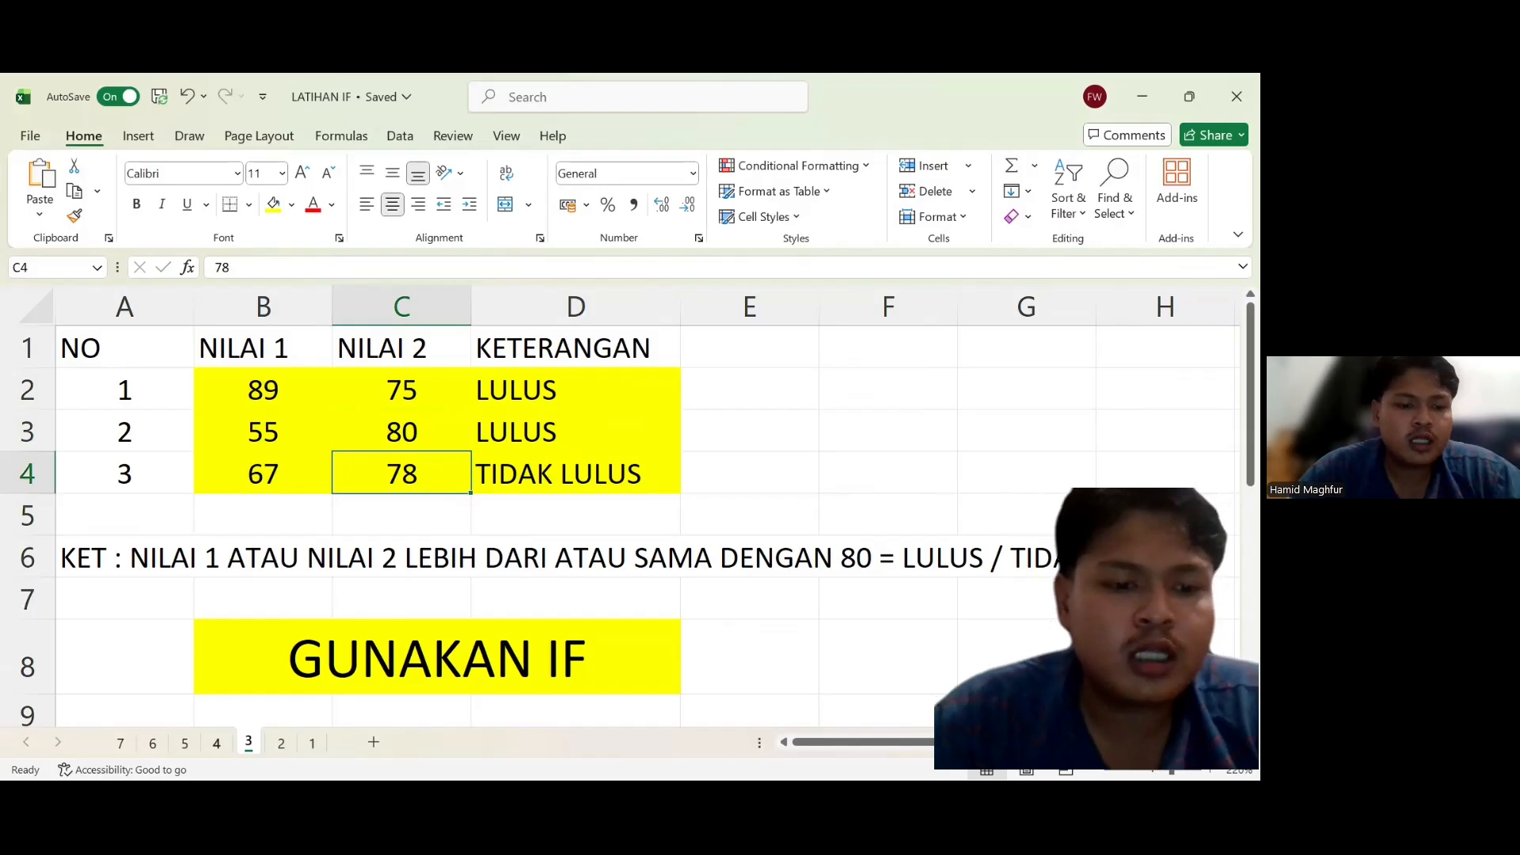
On sheet 4, enter 88, 75 and 85 as the NILAI 1 scores for numbers 1 to 3.
key(ctrl+Page_Up)
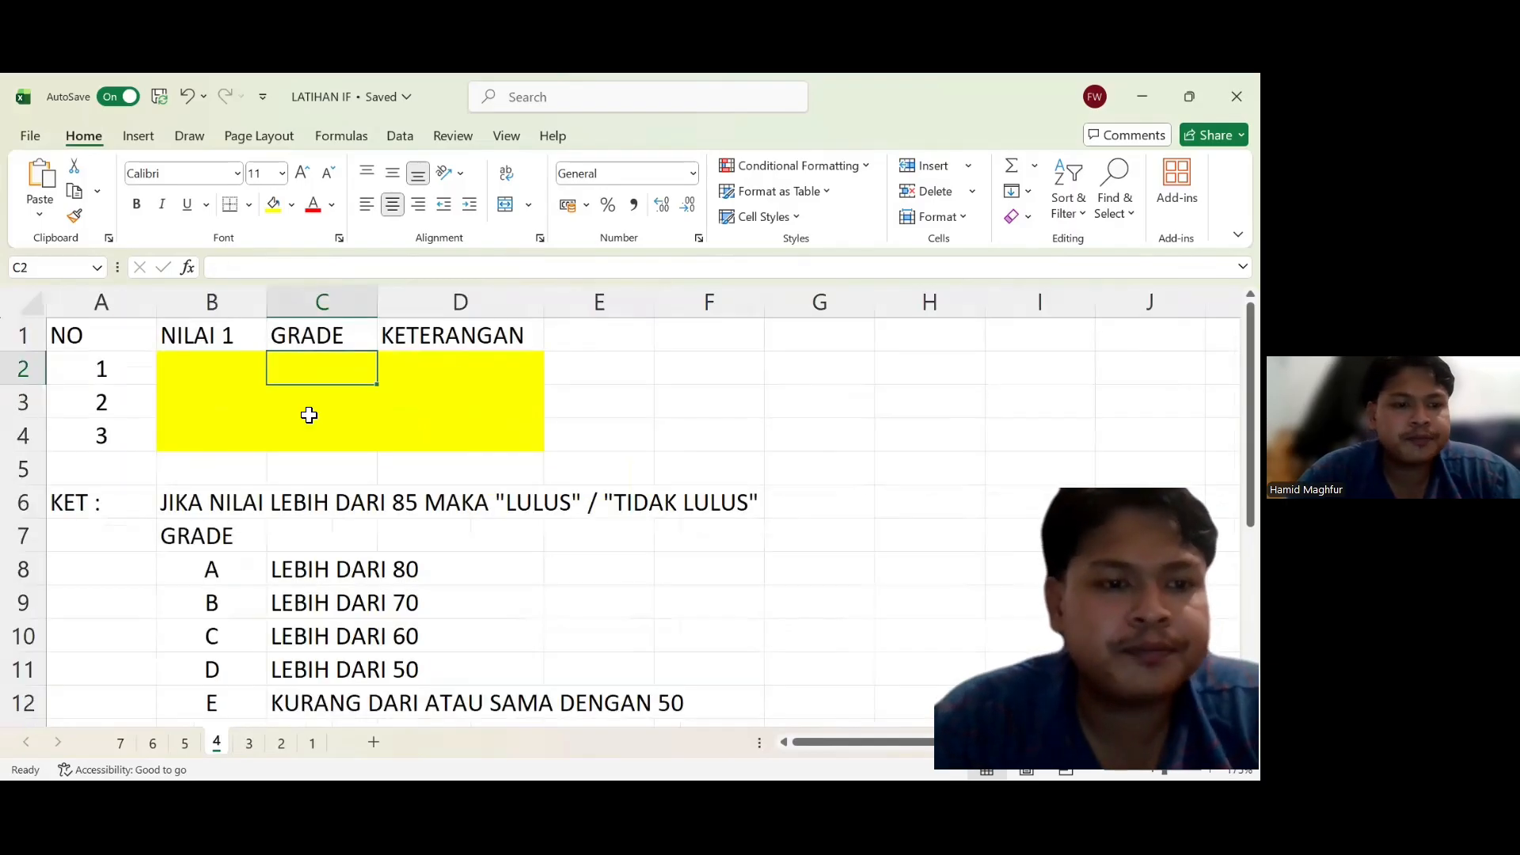
click(247, 375)
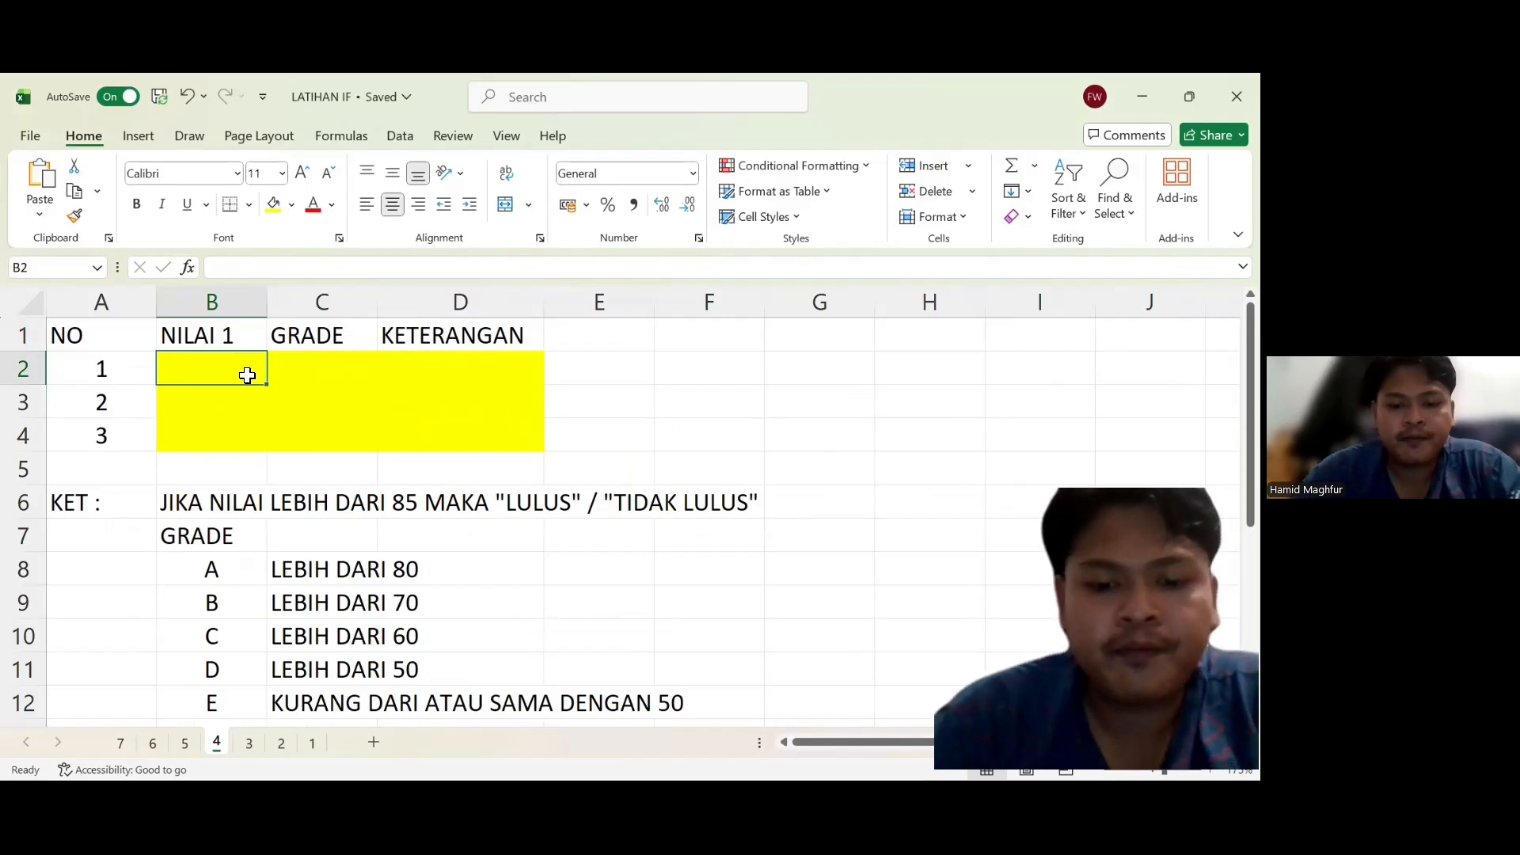
text(88)
key(Return)
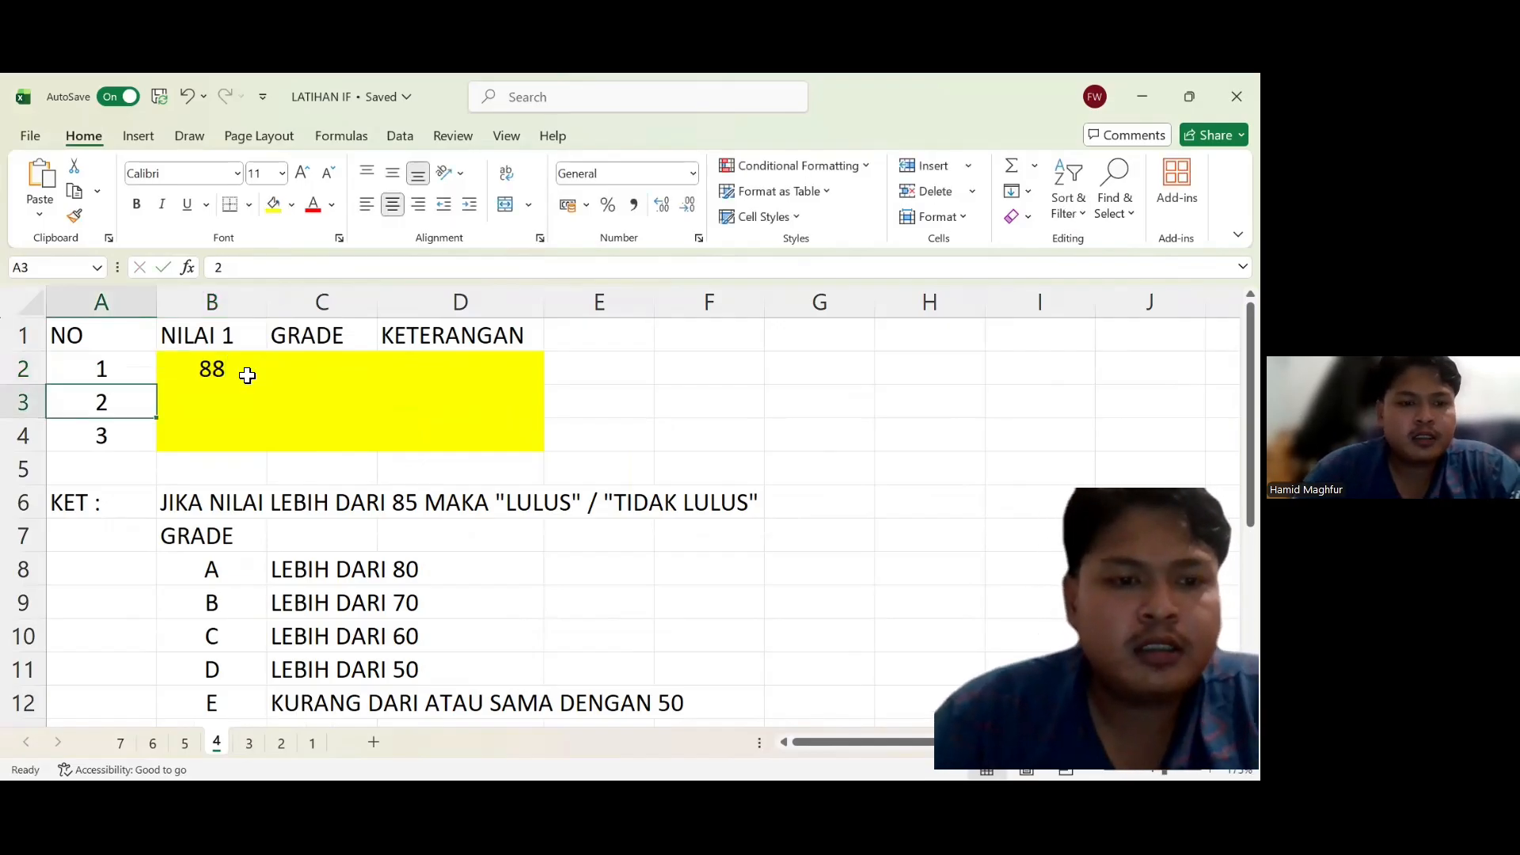
text(75)
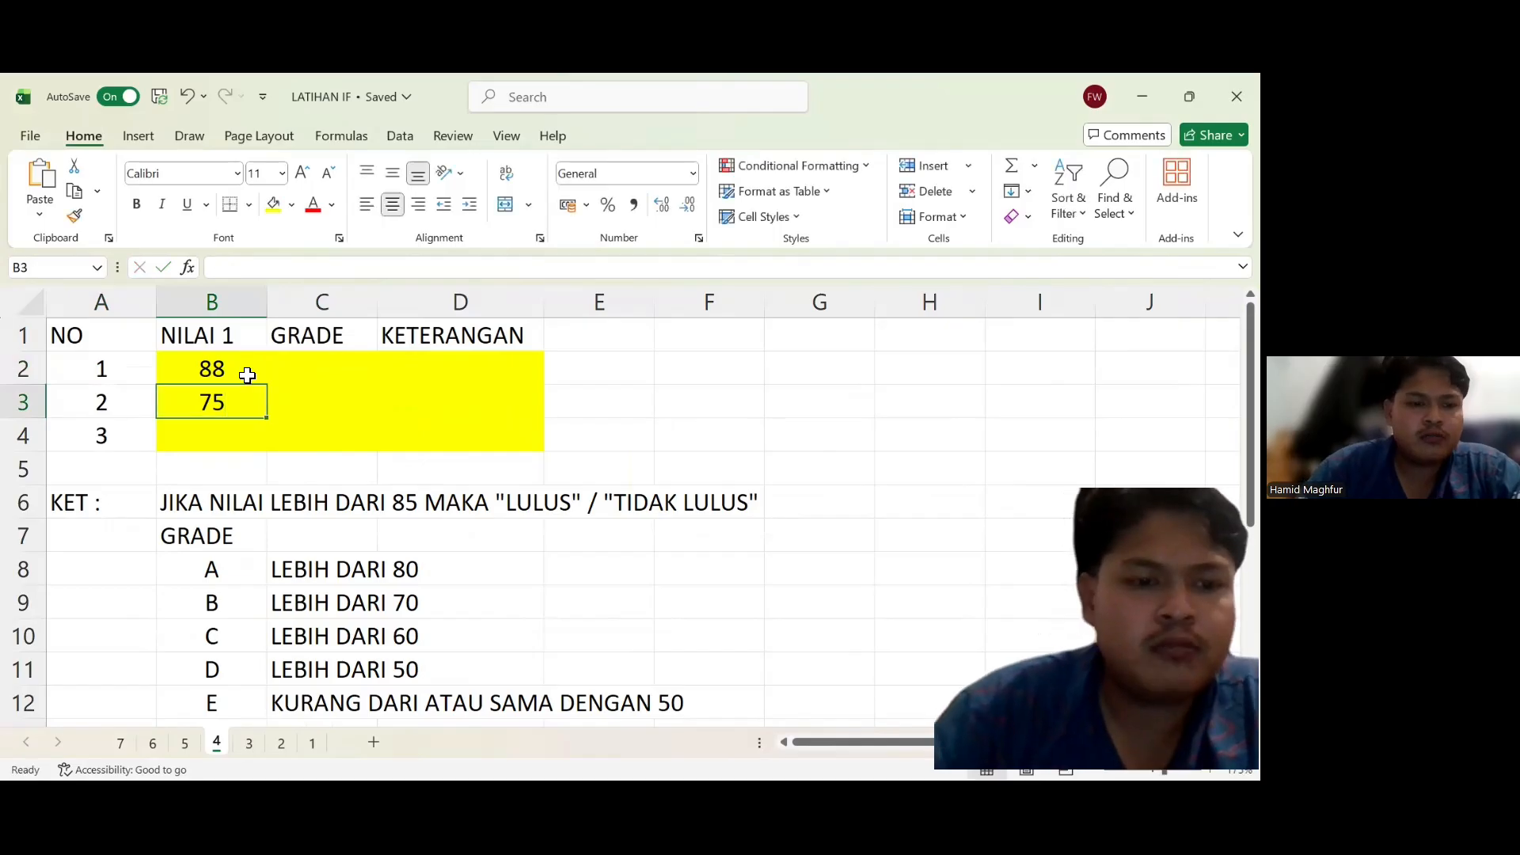
key(Return)
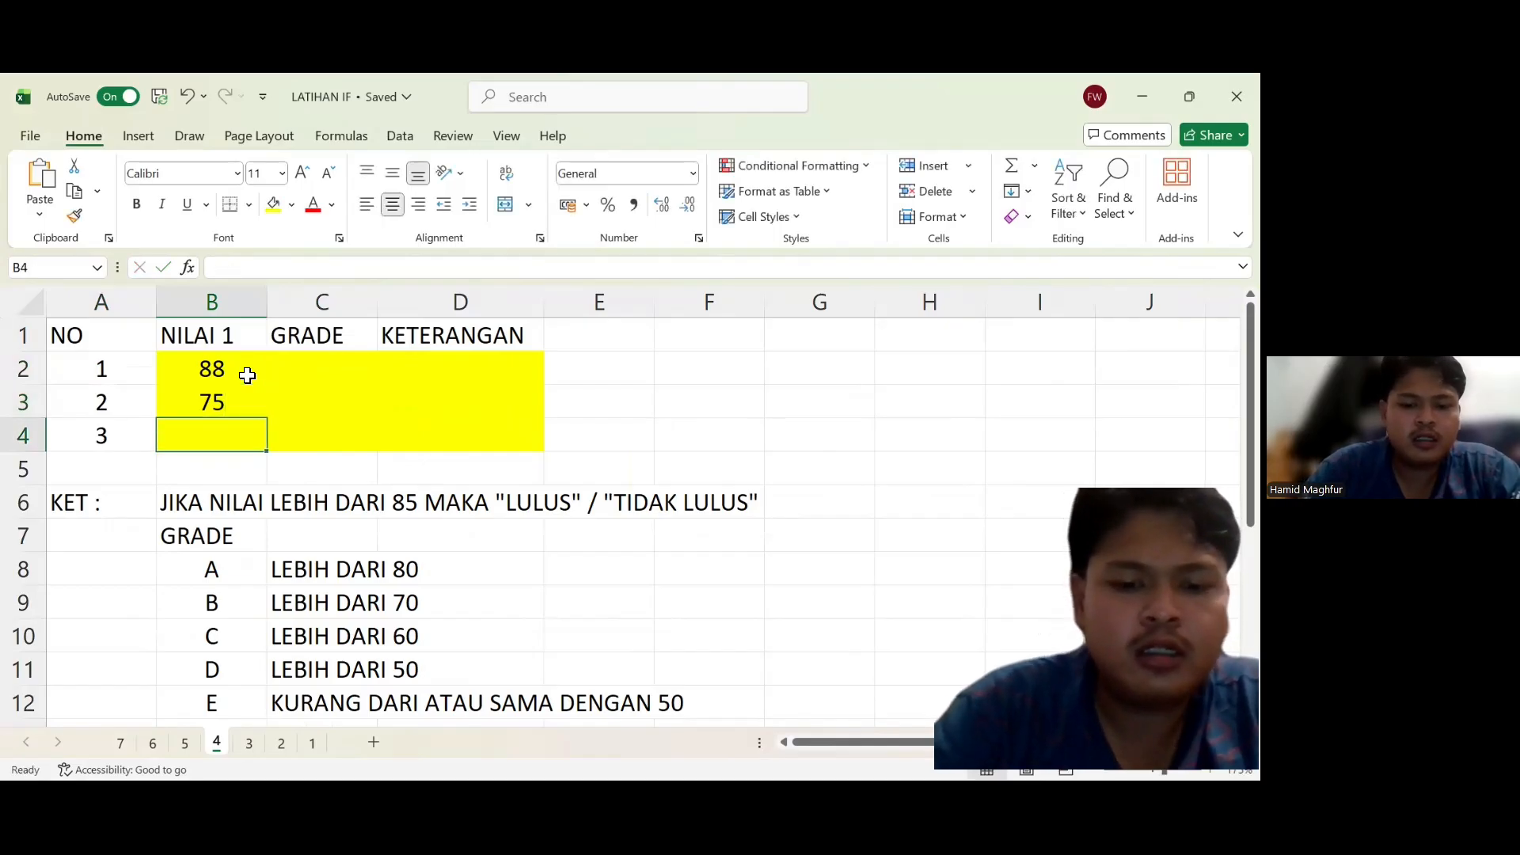
text(85)
key(Tab)
Enter the nested formula =IF(B2>80;"A";IF(B2>70;"B";IF(B2>60;"C";IF(B2>50;"D";"E")))) in cell C2 of the GRADE column.
key(Up)
key(Up)
key(Up)
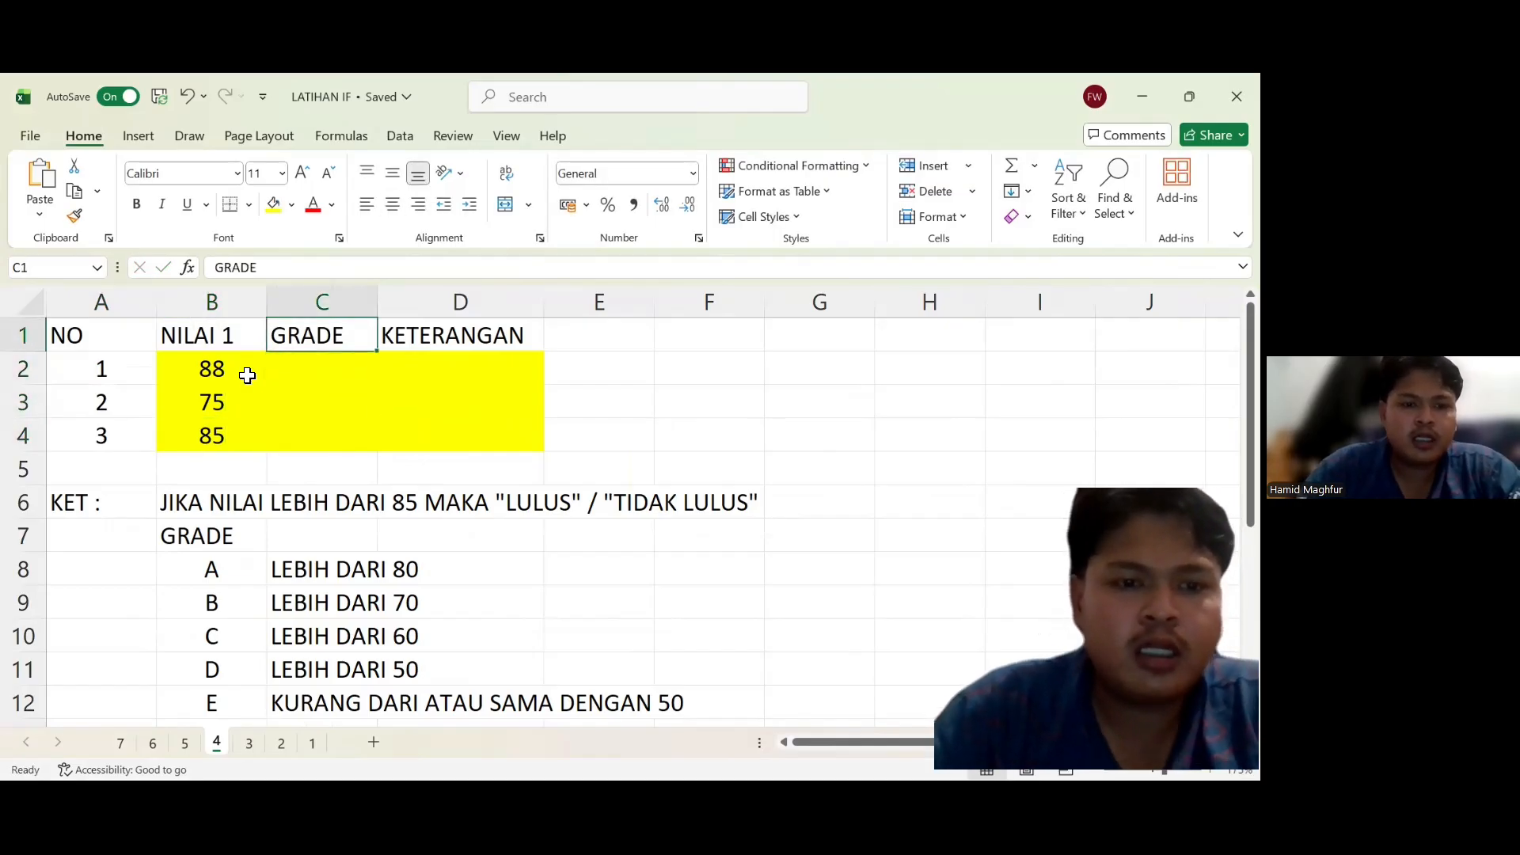
key(Down)
key(Down)
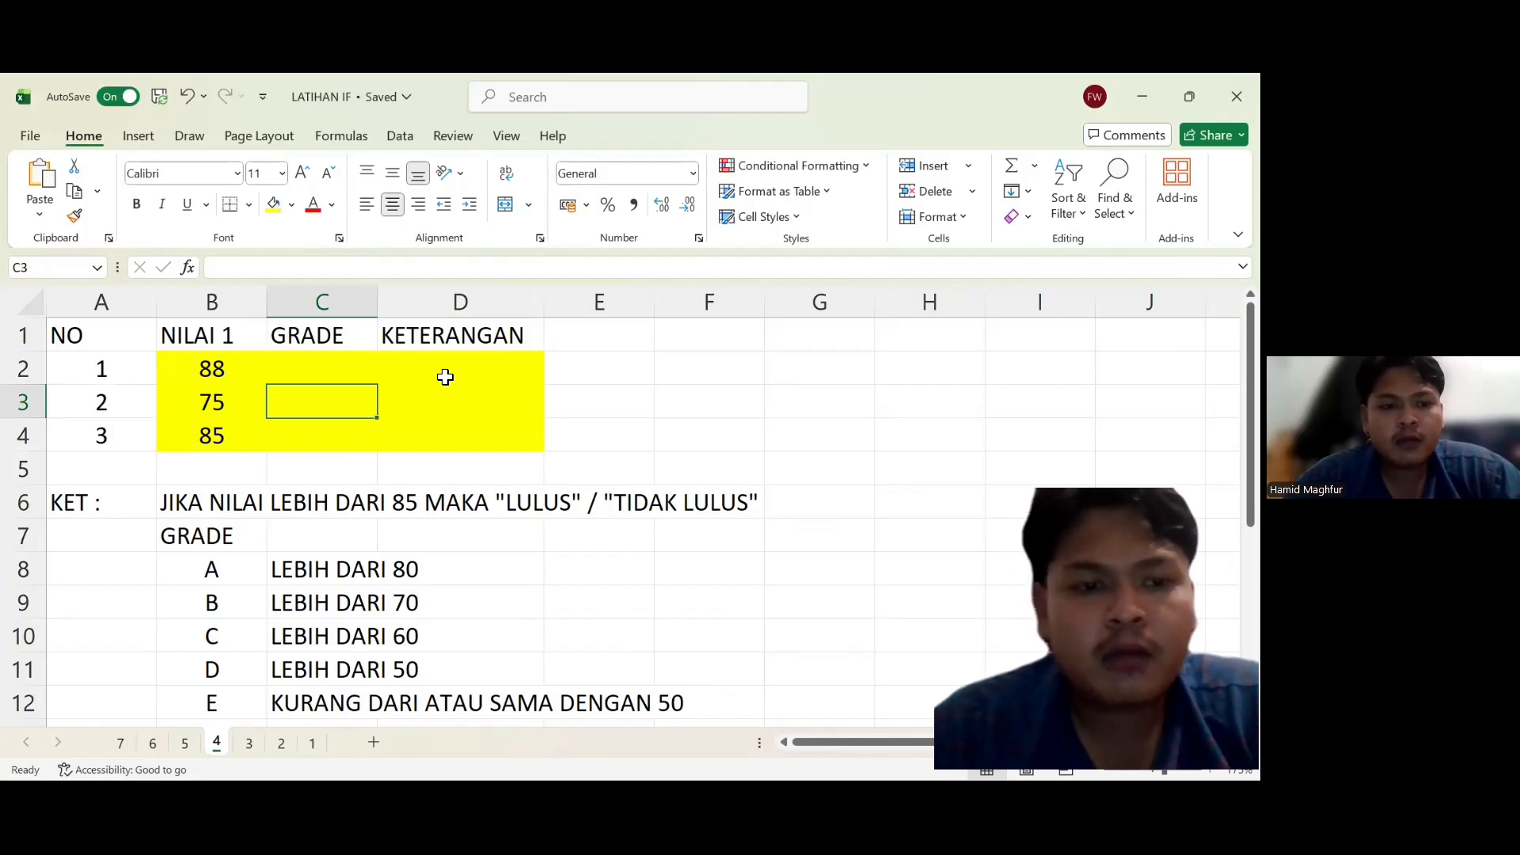
click(353, 360)
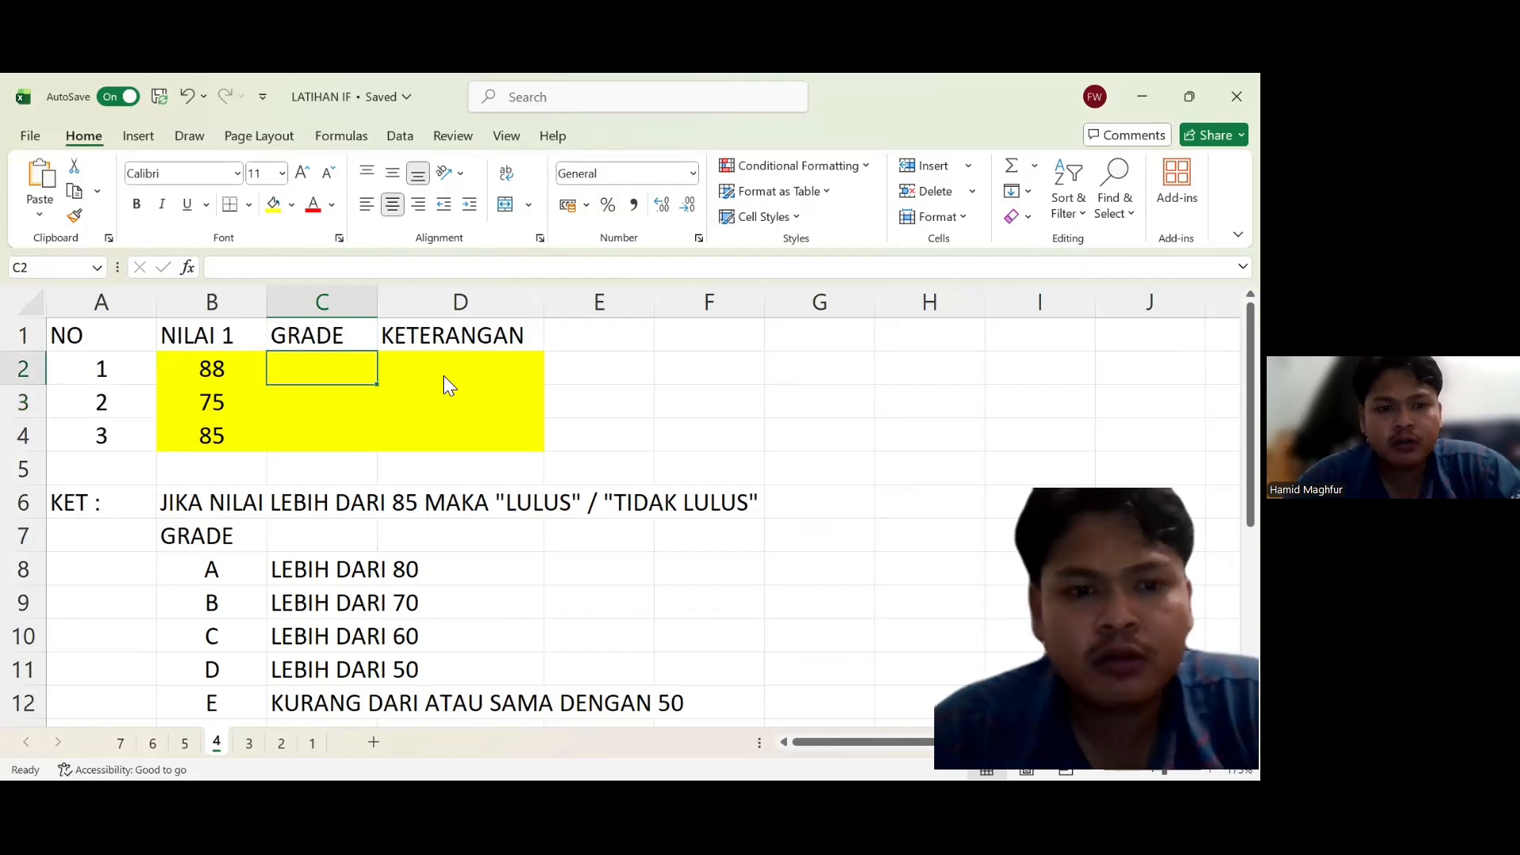
key(alt+Tab)
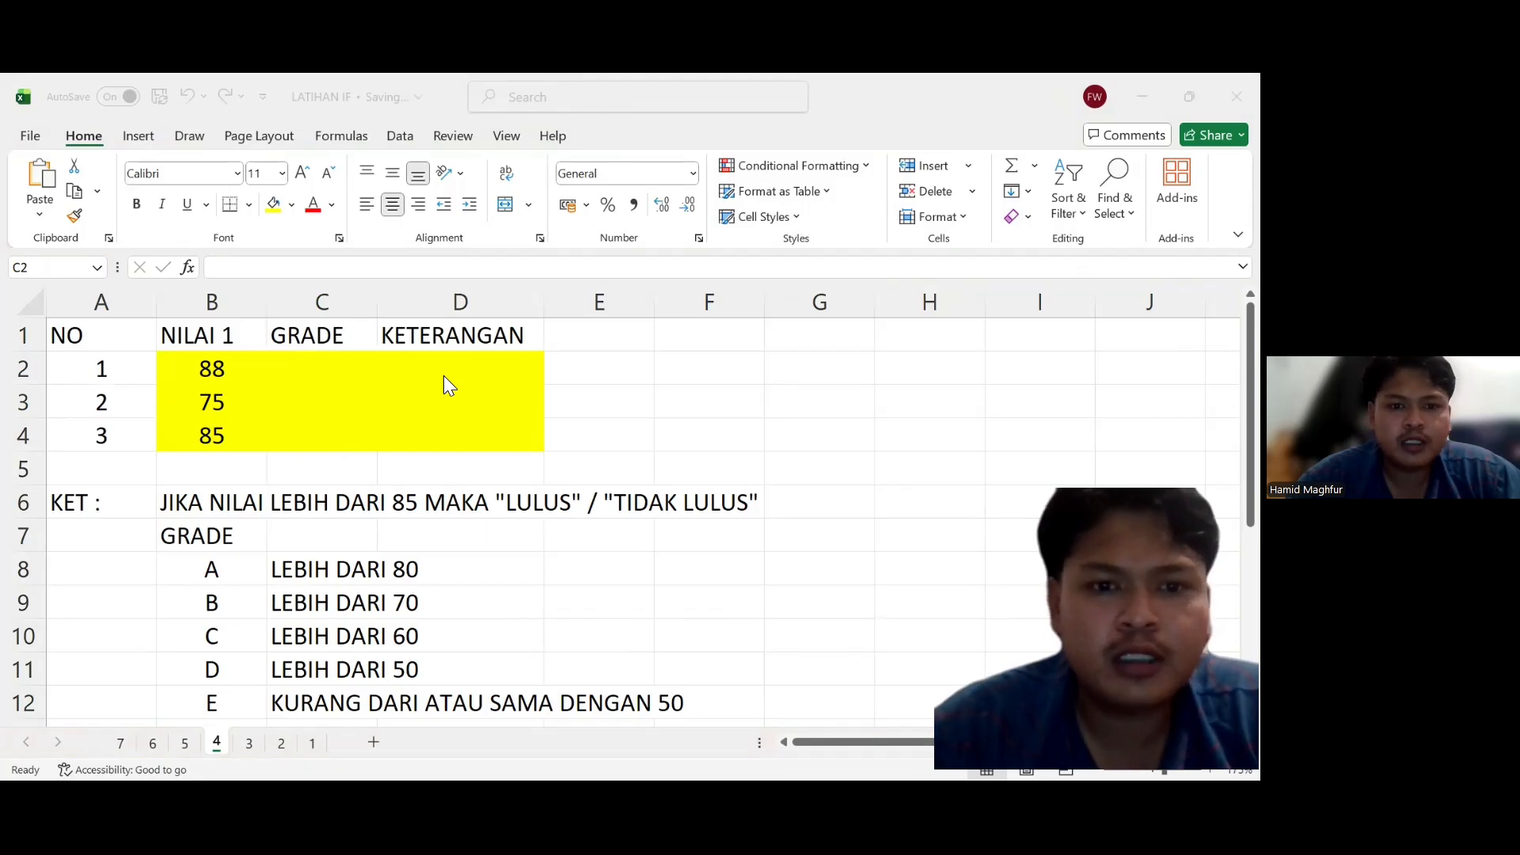
key(F2)
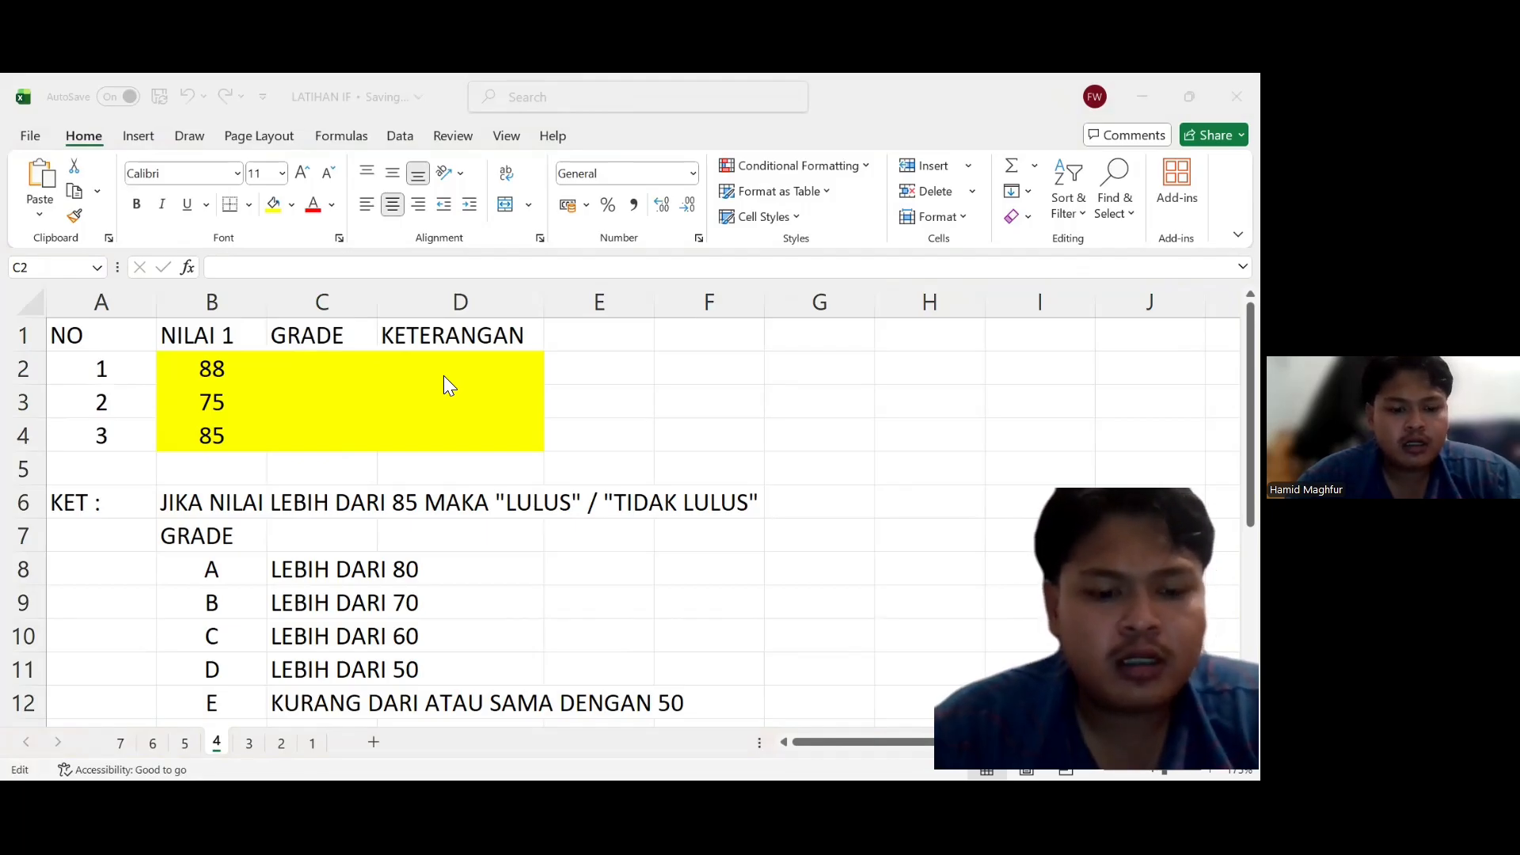
key(Escape)
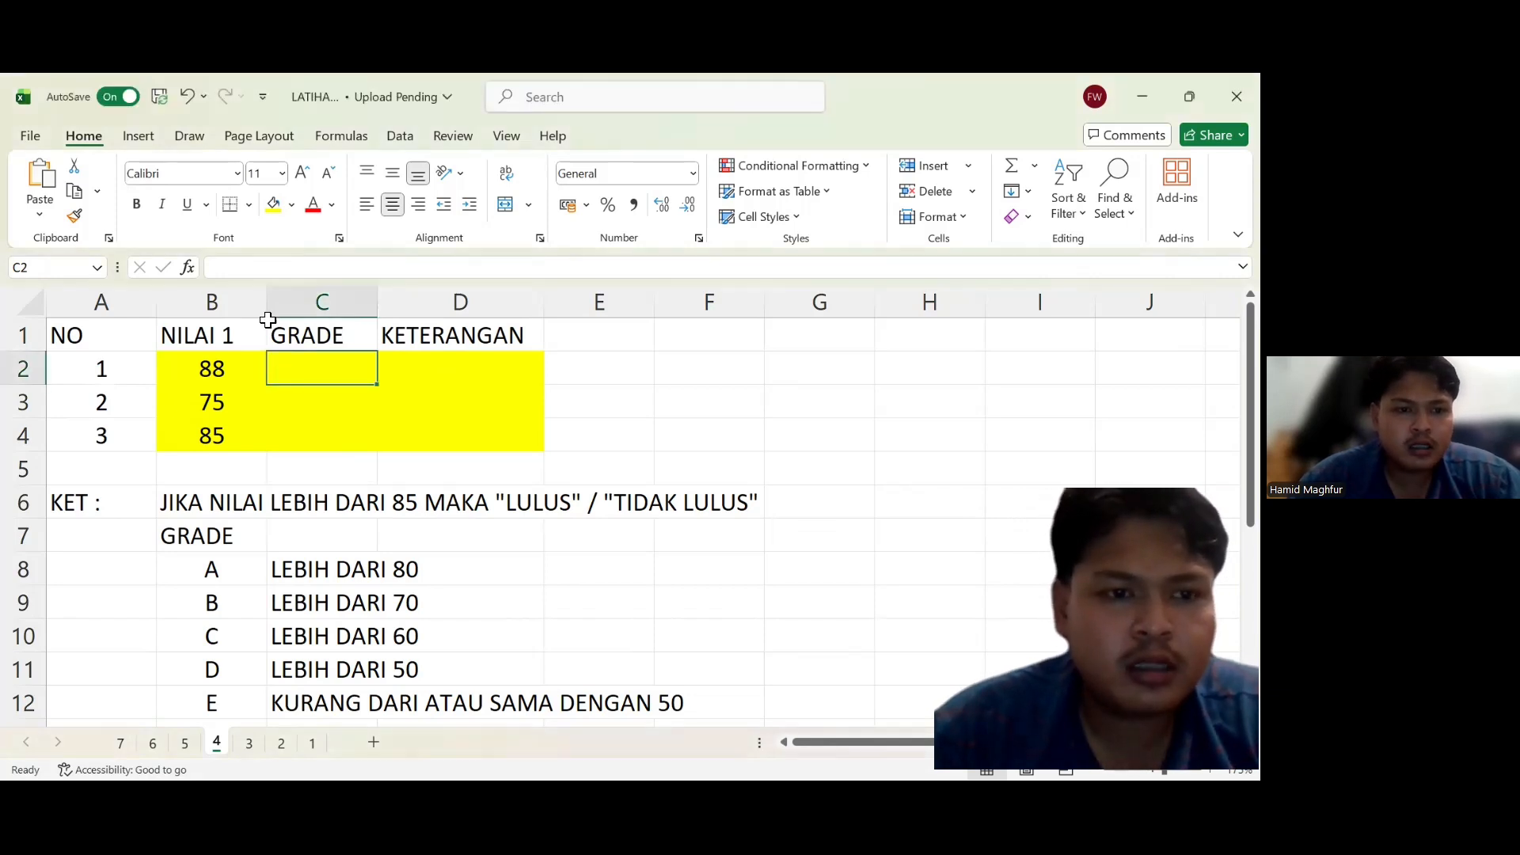
text(=IF(B2>80;"A";IF(B2>70;"B";IF(B2>60;"C";IF(B2>50;"D";"E")))))
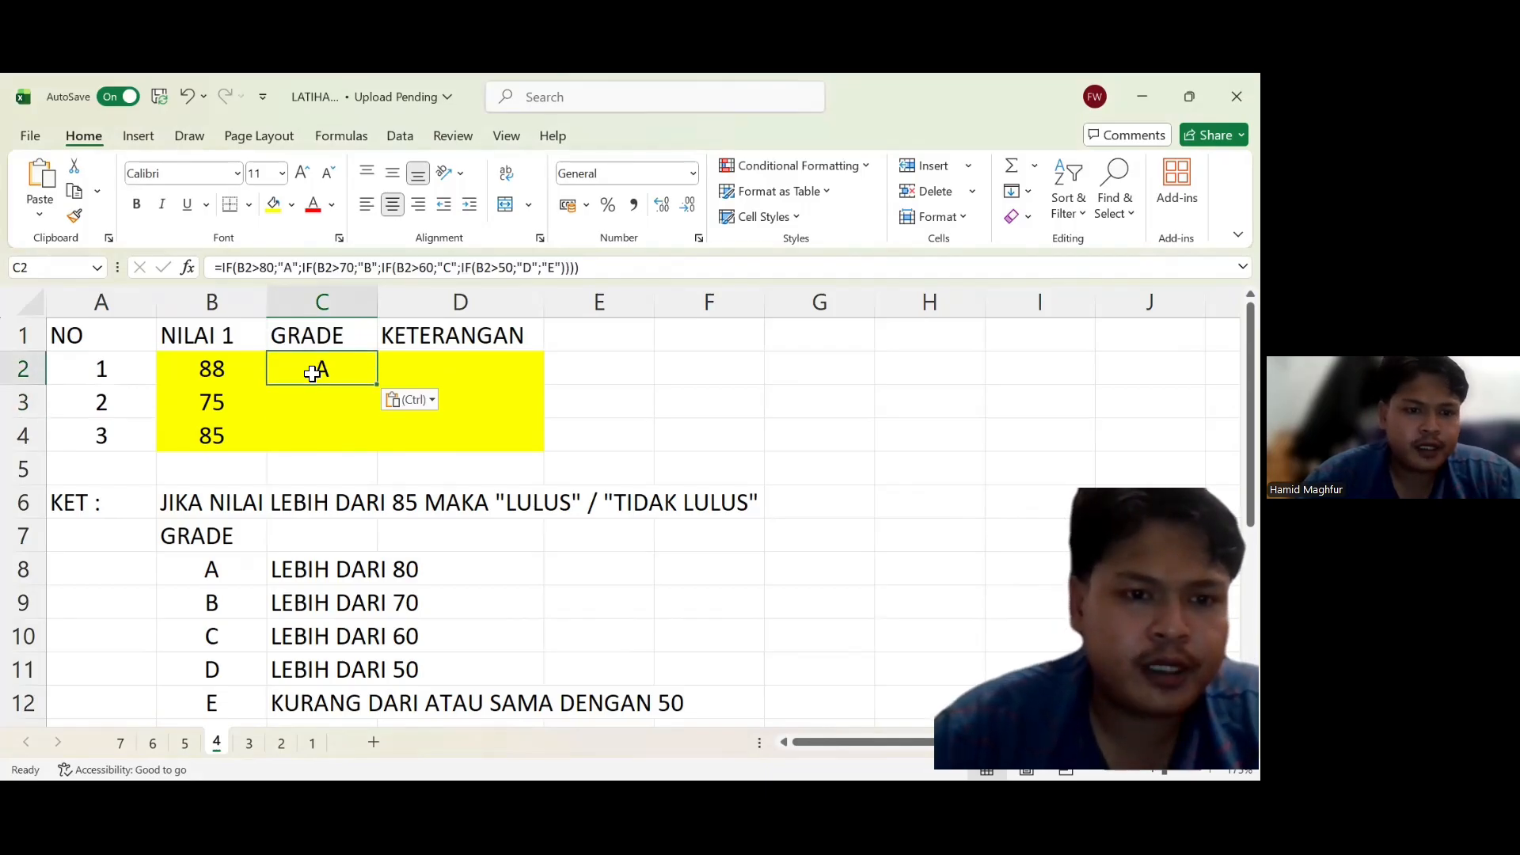
Review the conditions and grade results in the nested IF formula of cell C2.
click(607, 267)
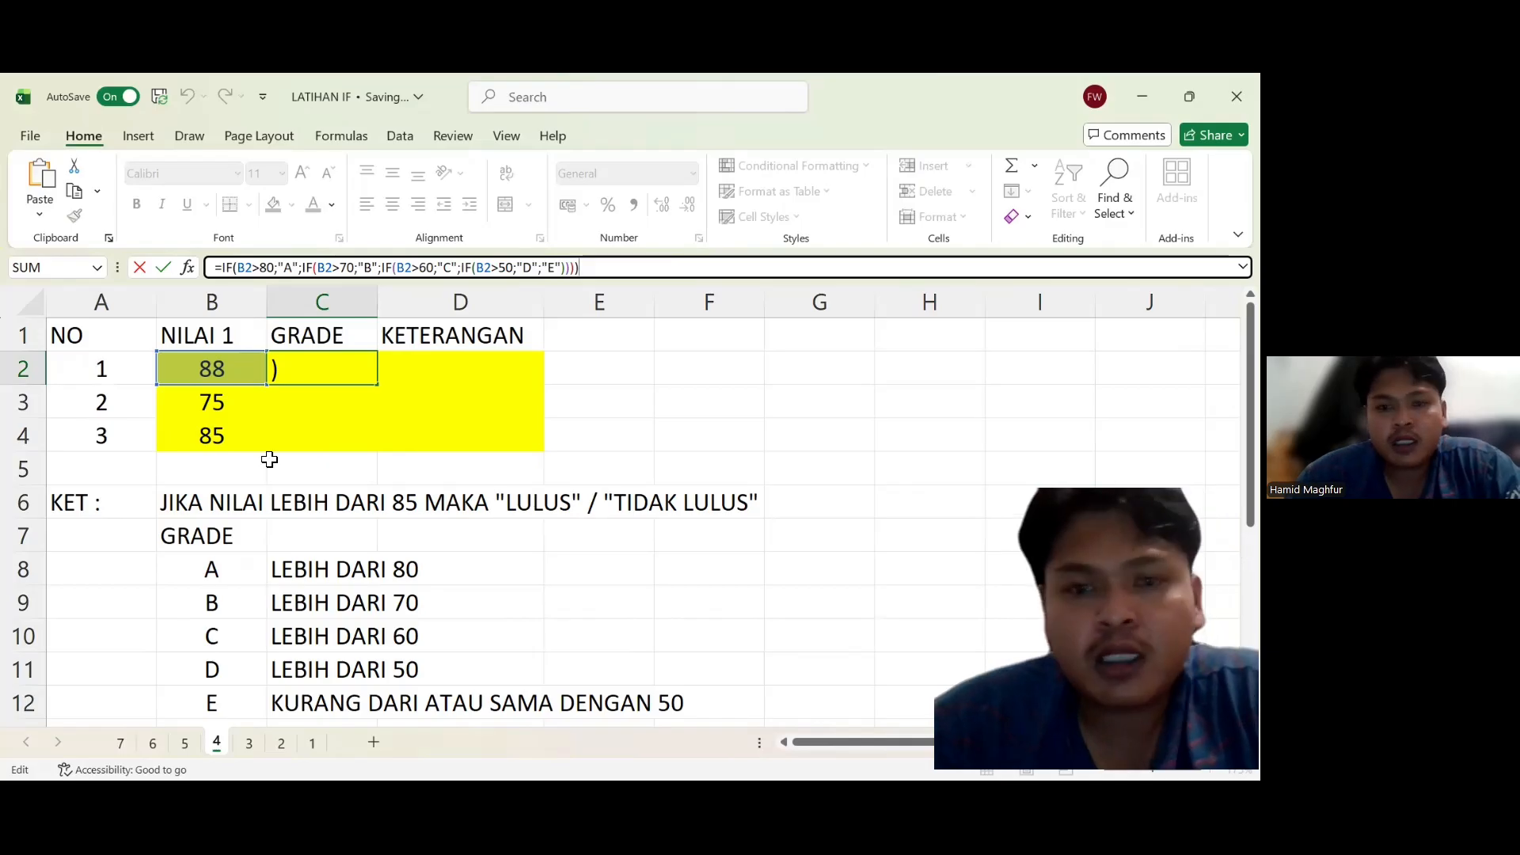
click(286, 266)
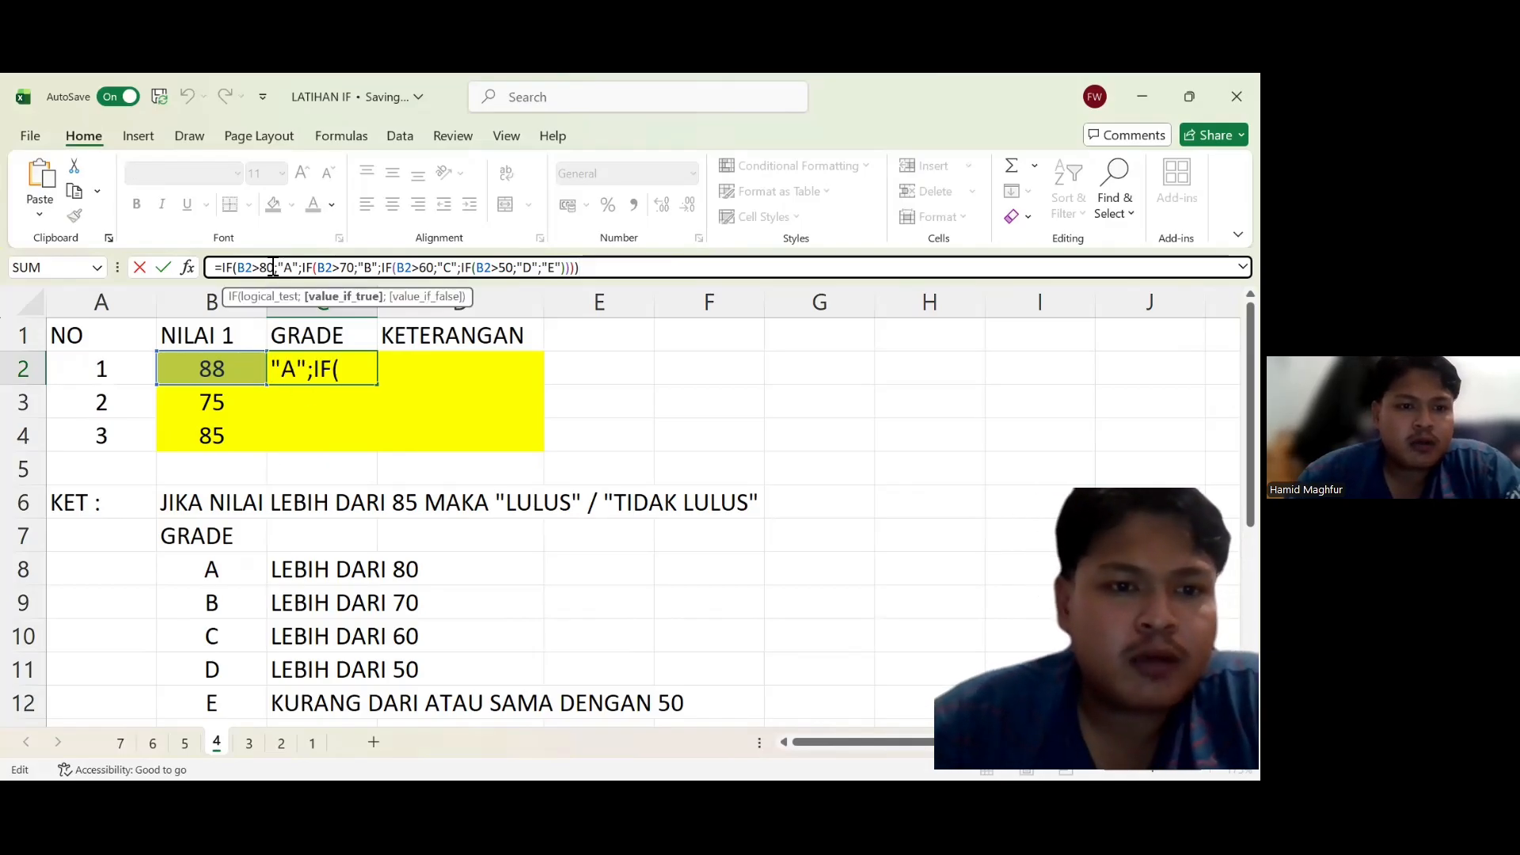
click(326, 267)
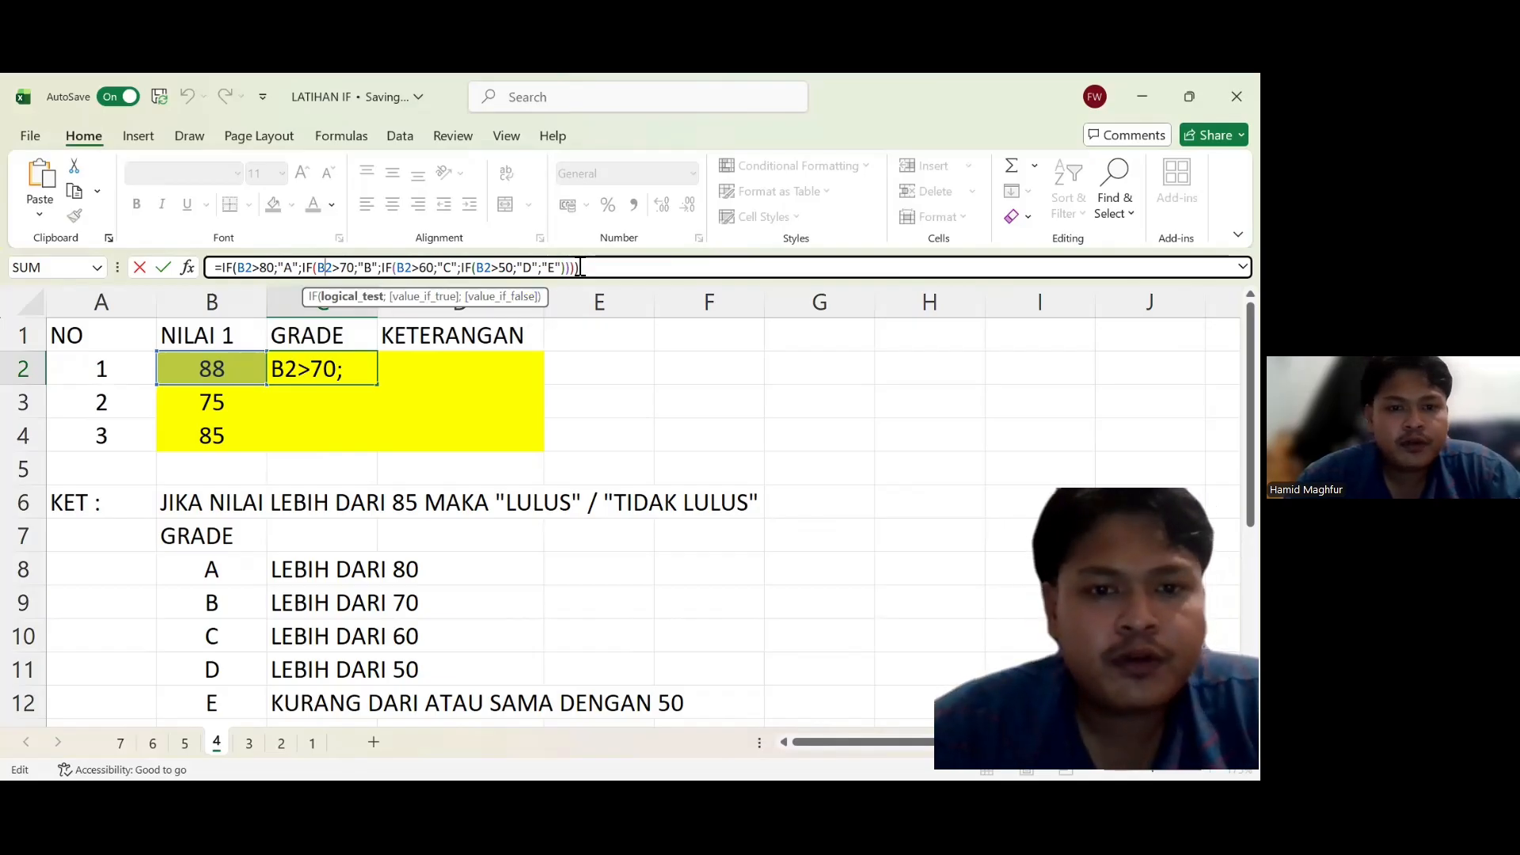
key(Return)
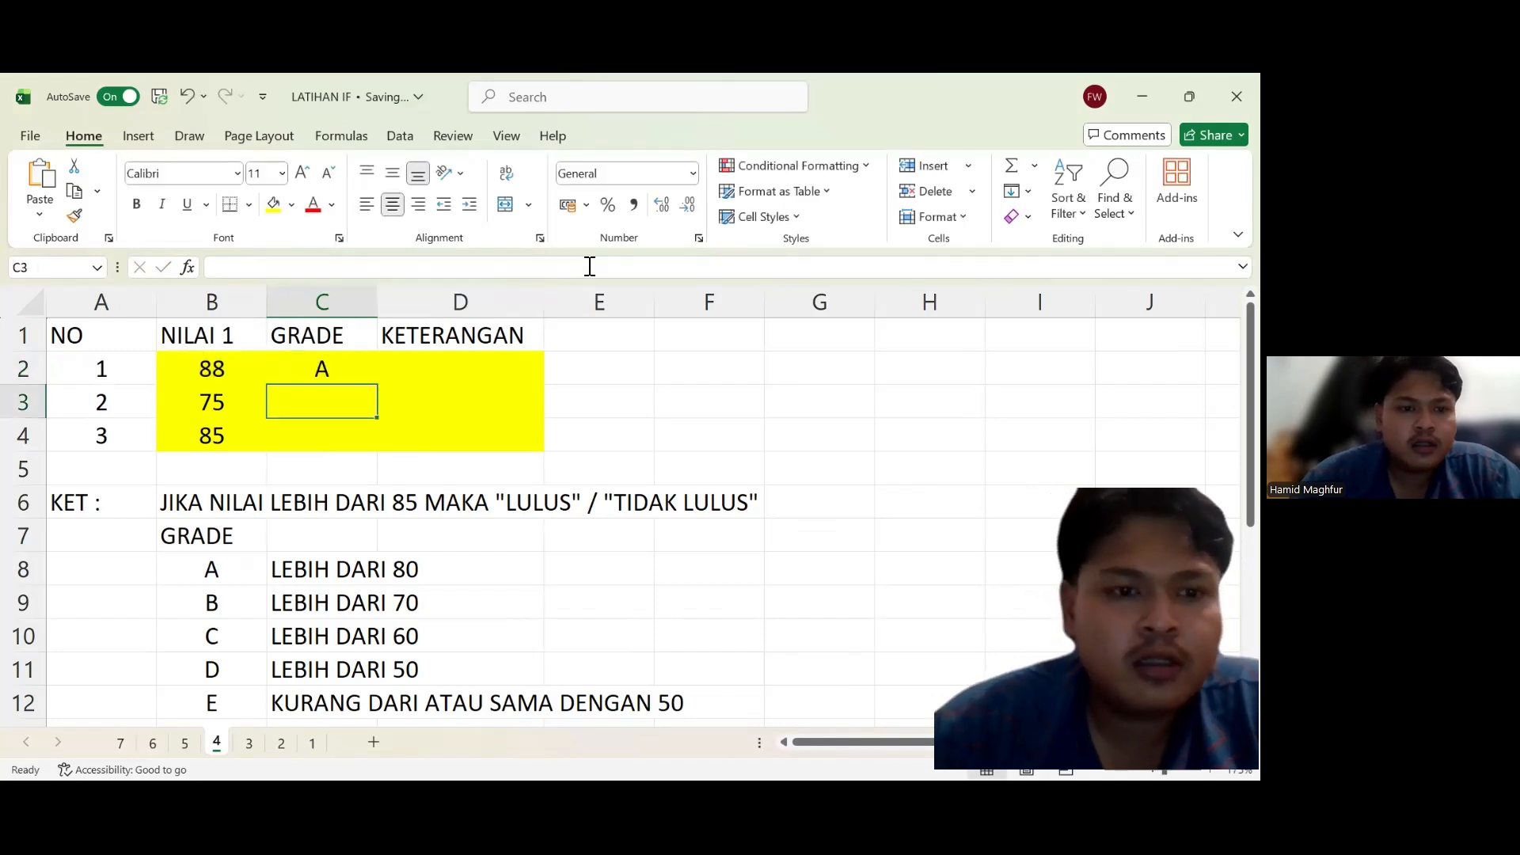
Fill the GRADE formula from C2 down through C4 and check the grades against the NILAI 1 scores.
click(316, 375)
drag(377, 387, 378, 448)
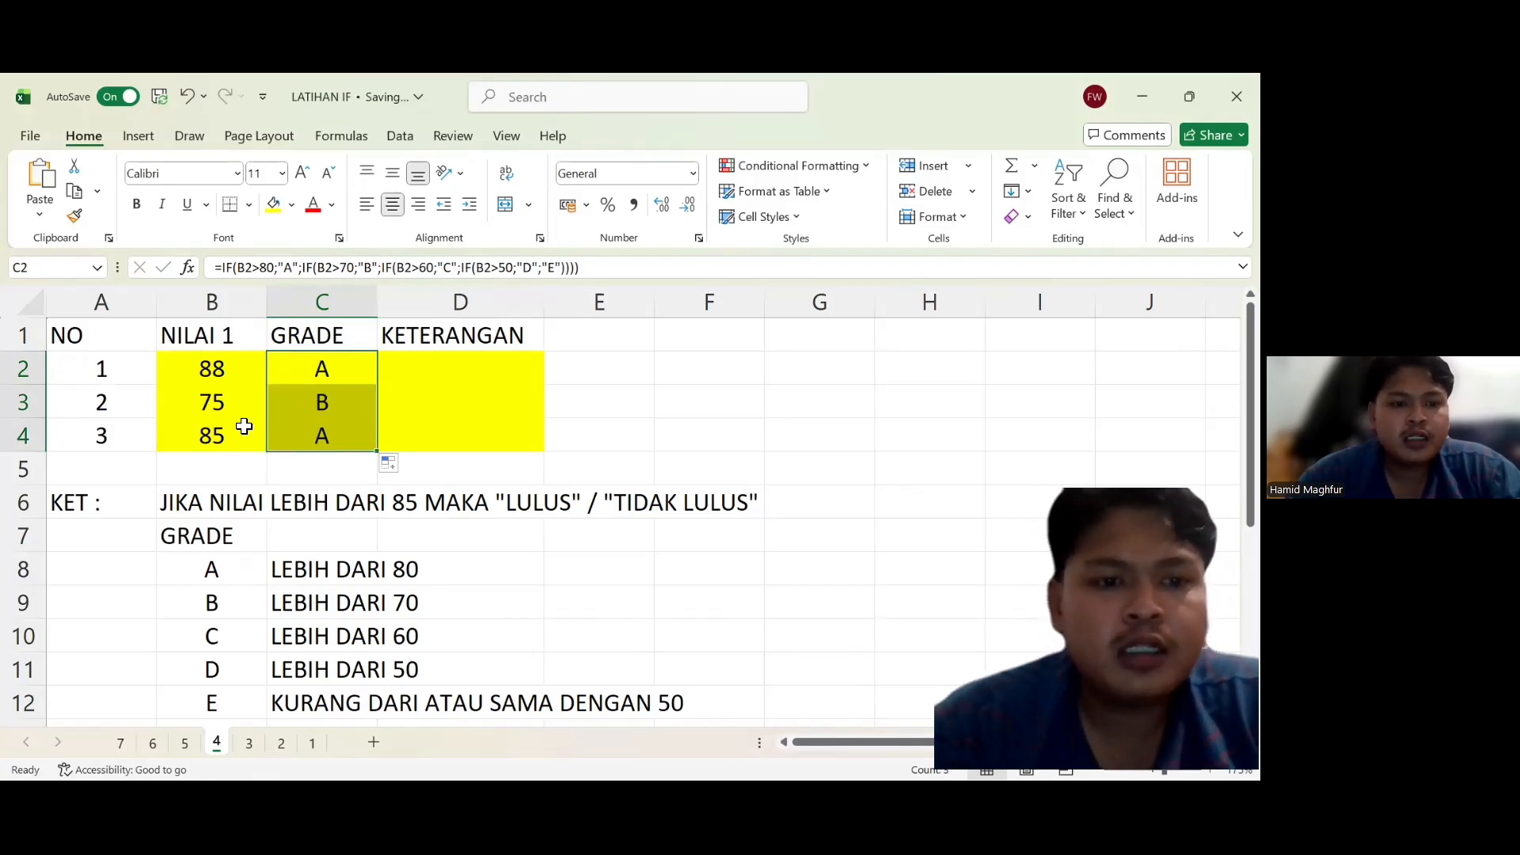
click(208, 389)
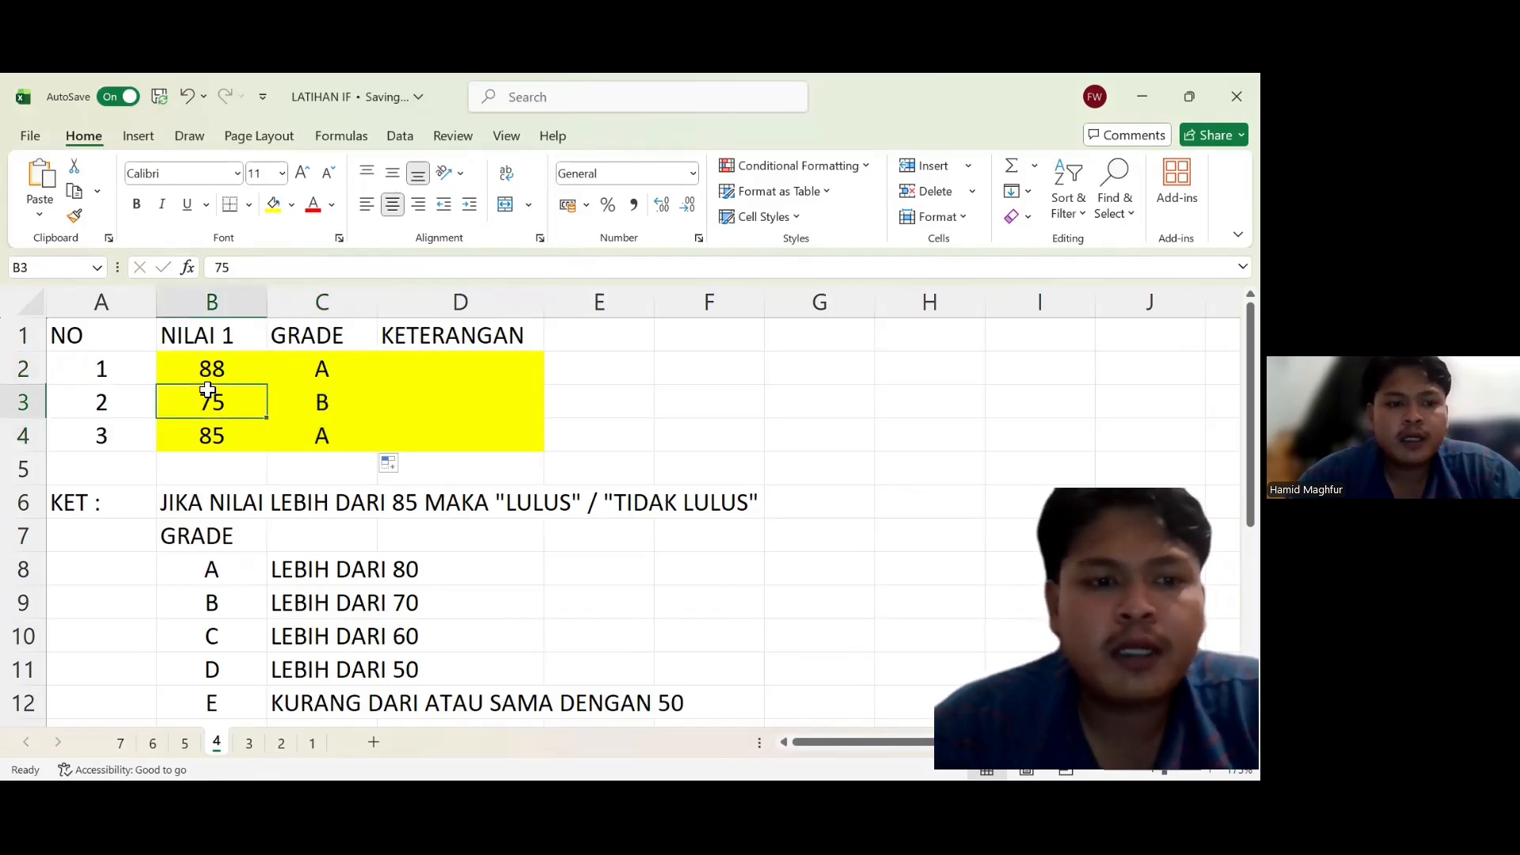
click(210, 364)
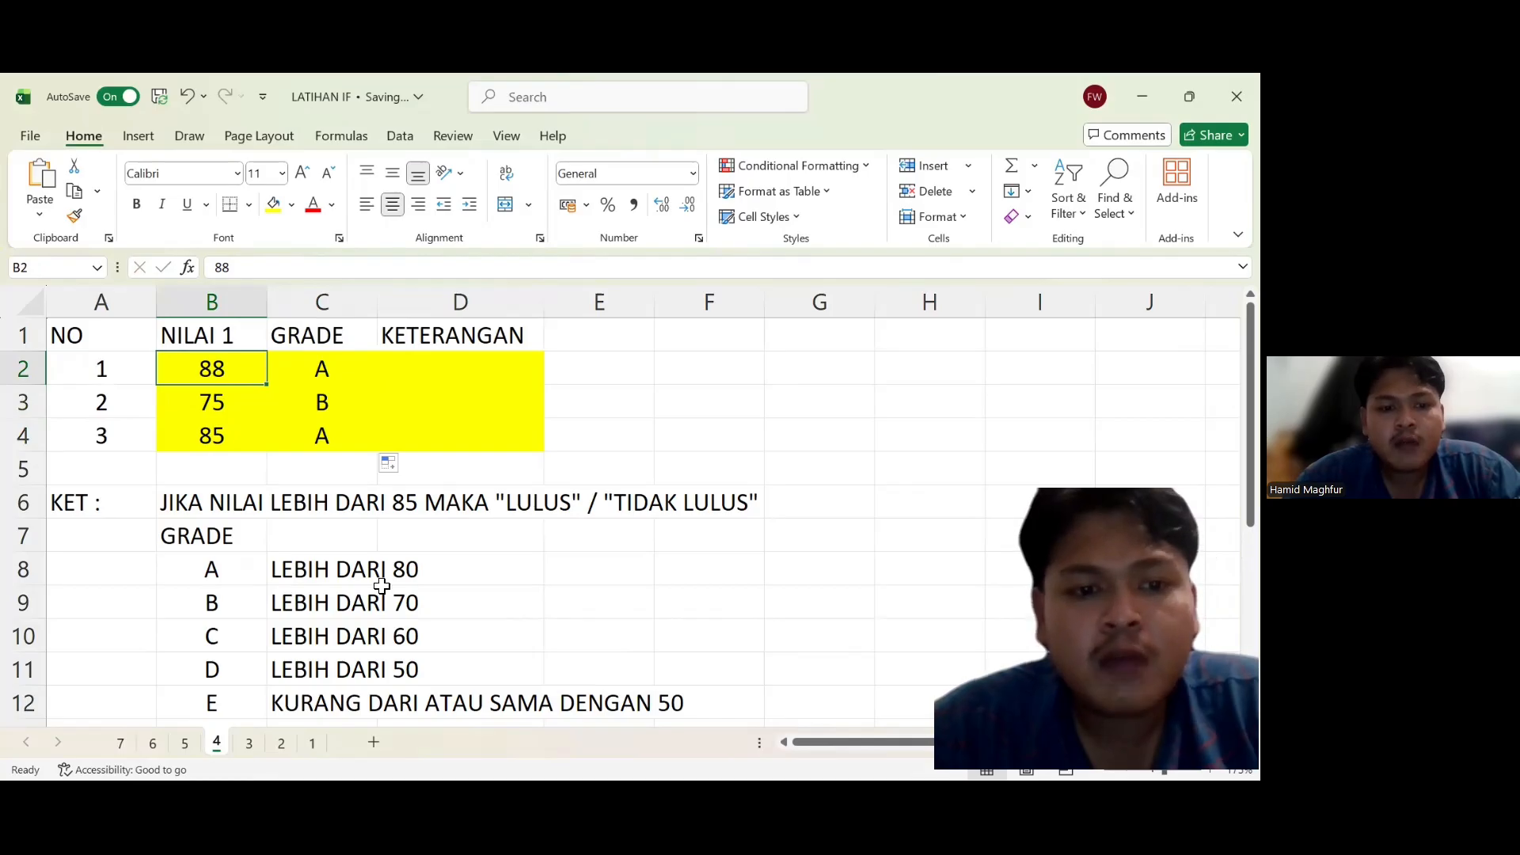
click(241, 416)
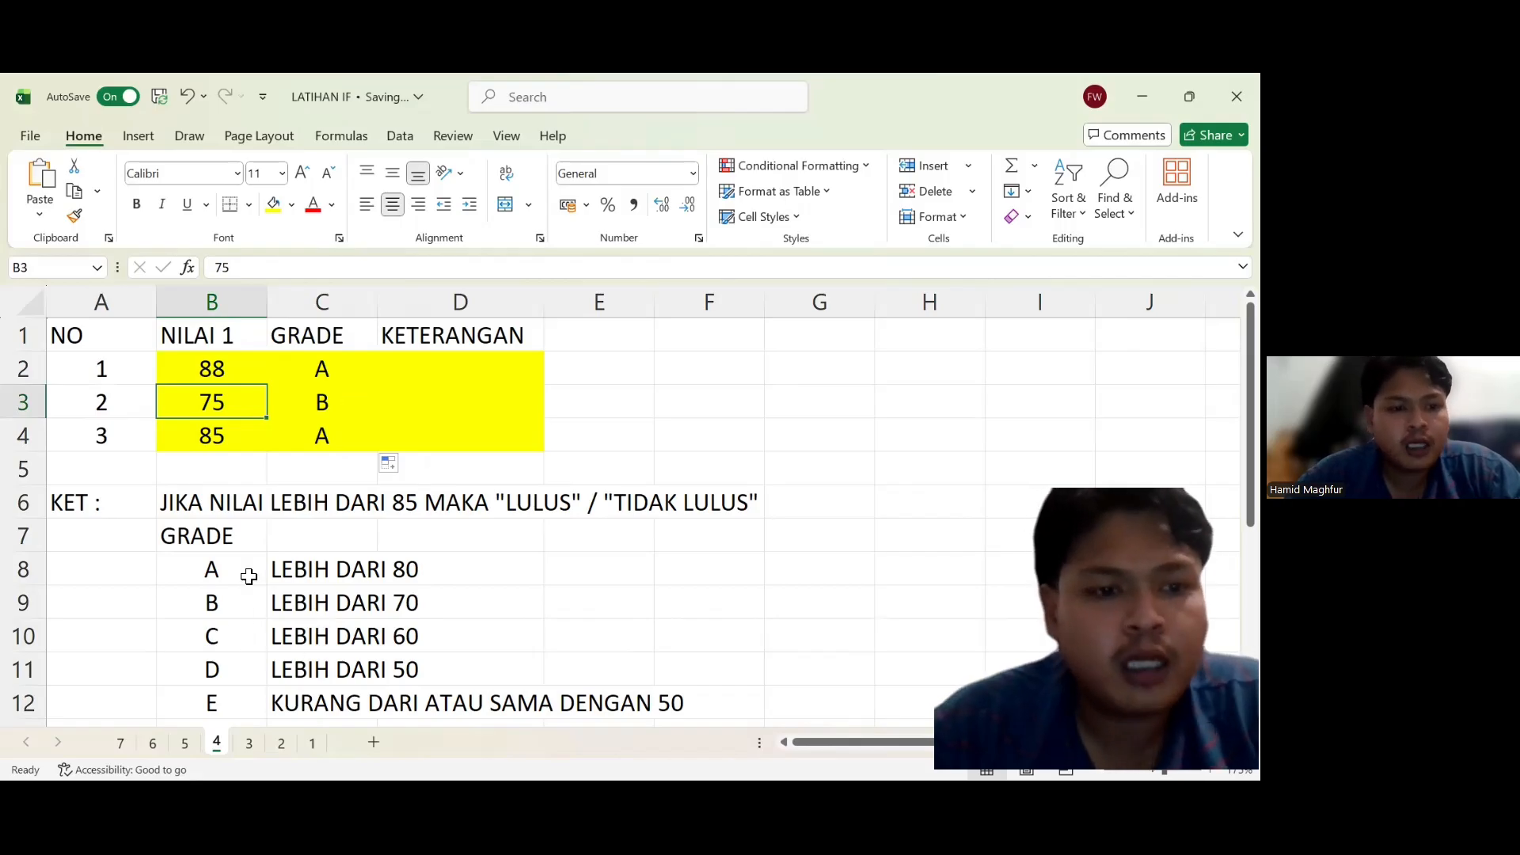
Enter =IF(B2>=85;"LULUS";"TIDAK LULUS") in cell D2 of the KETERANGAN column and fill it down through D4.
click(425, 369)
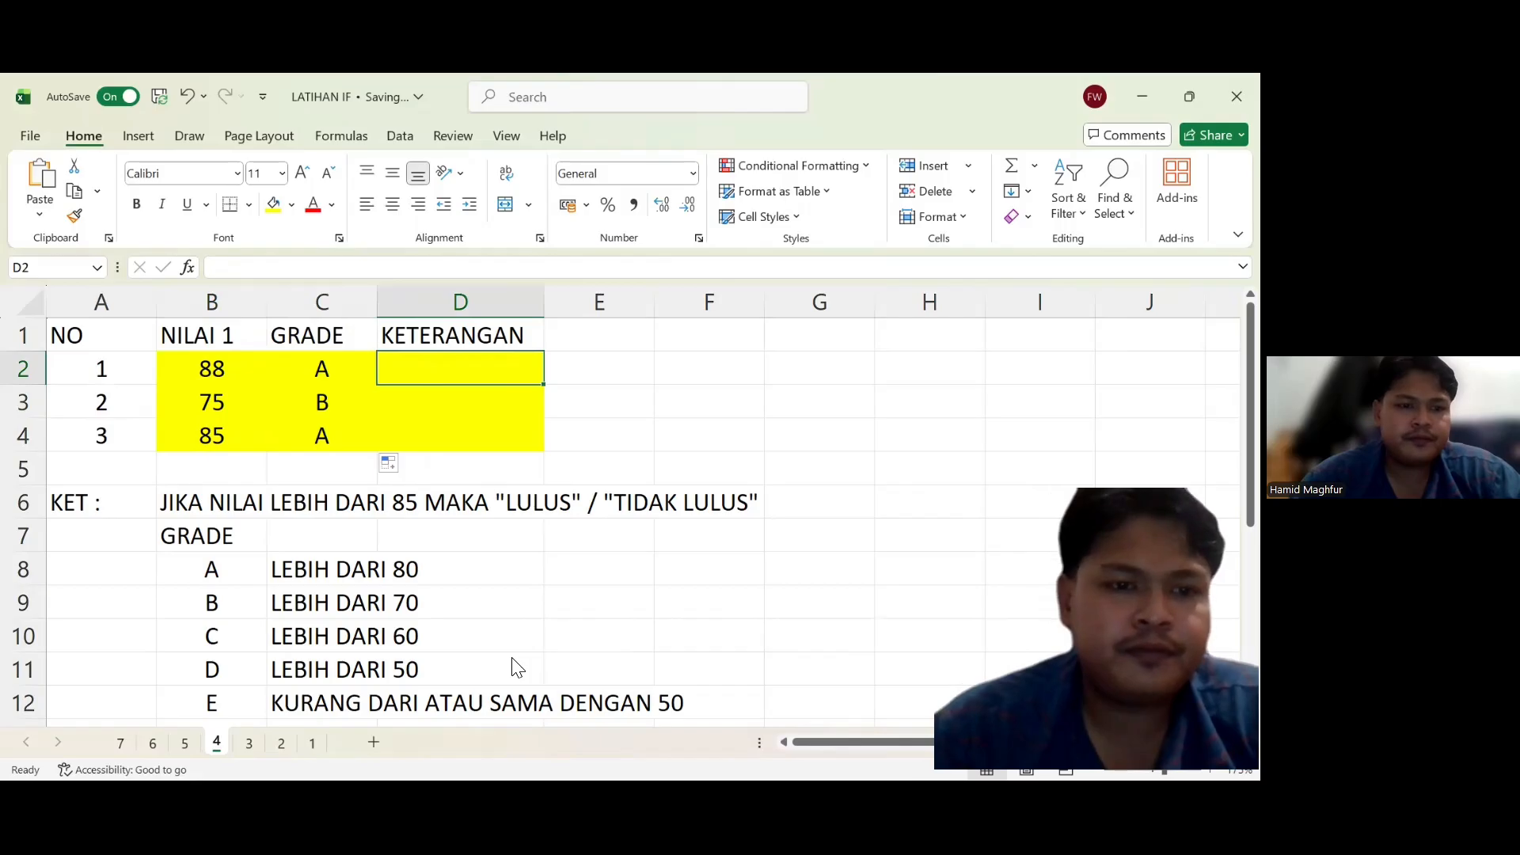
key(alt+Tab)
key(F2)
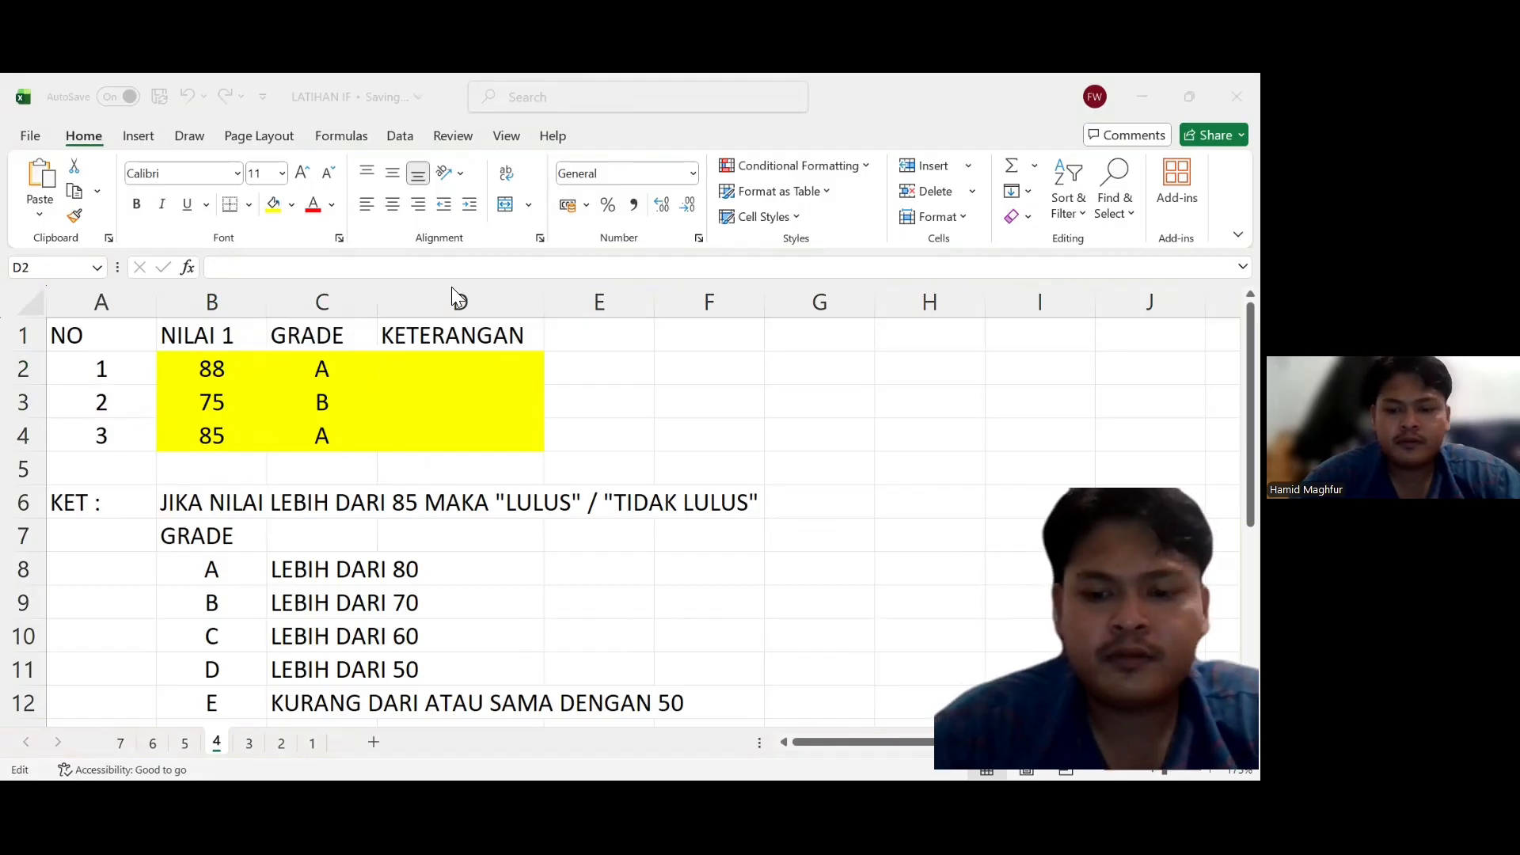
text(=)
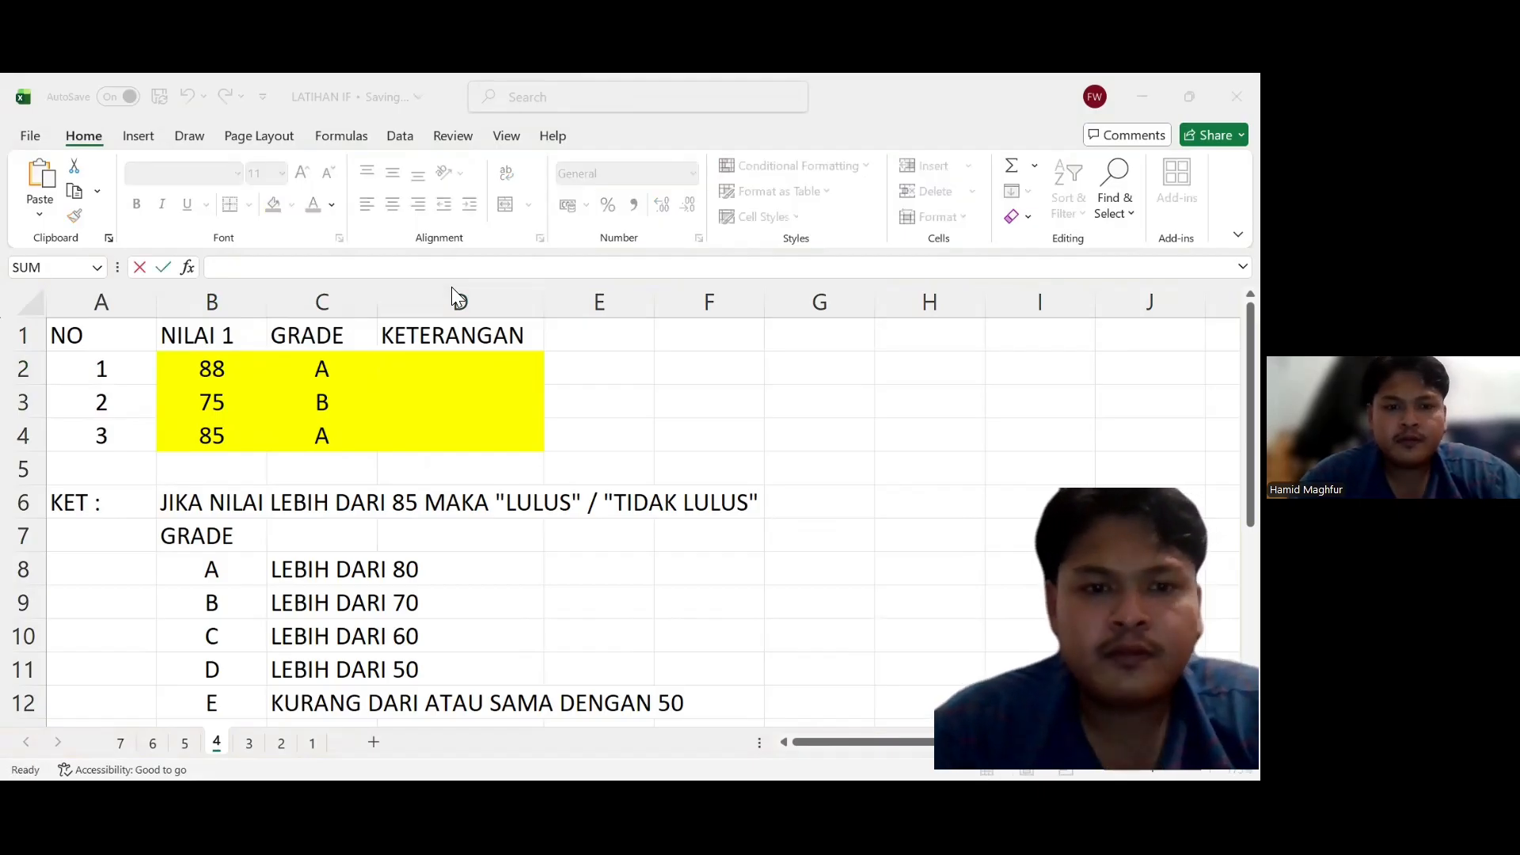
click(286, 268)
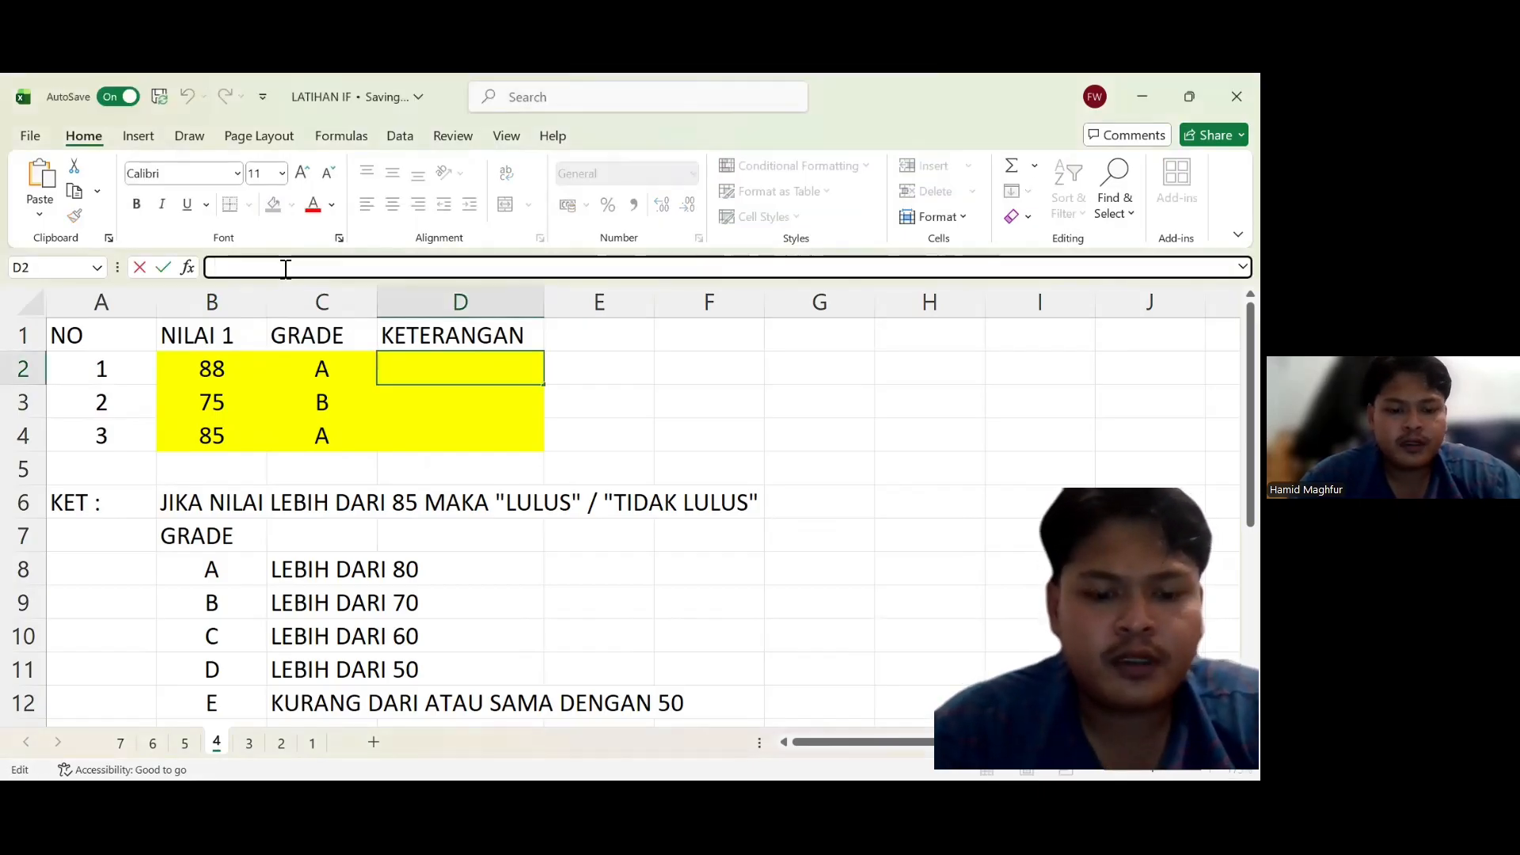
text(=IF(B2>85,"LULUS","TIDAK LULUS"))
key(Return)
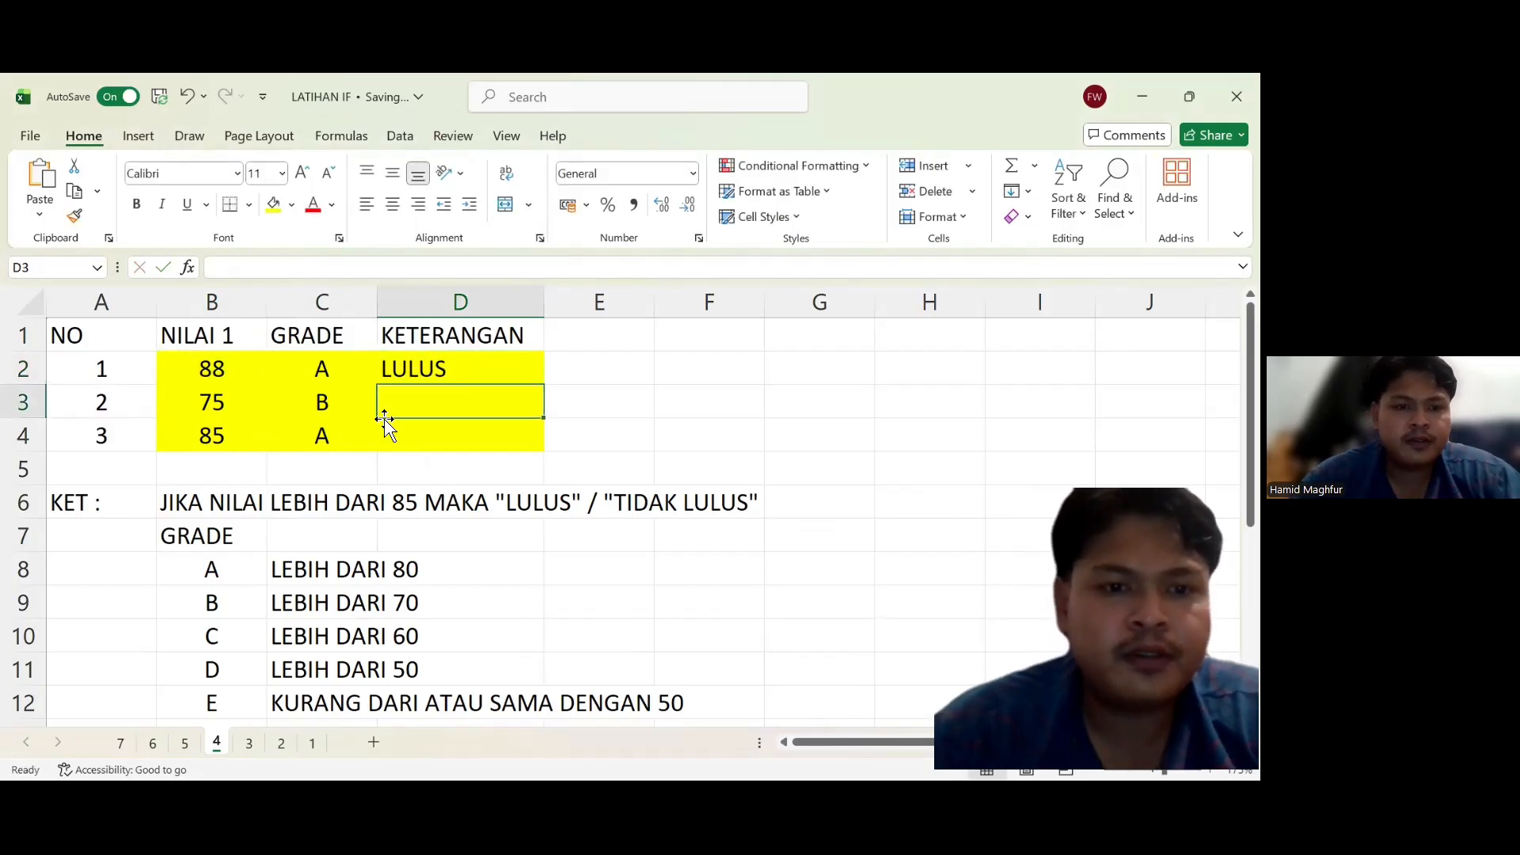
click(458, 370)
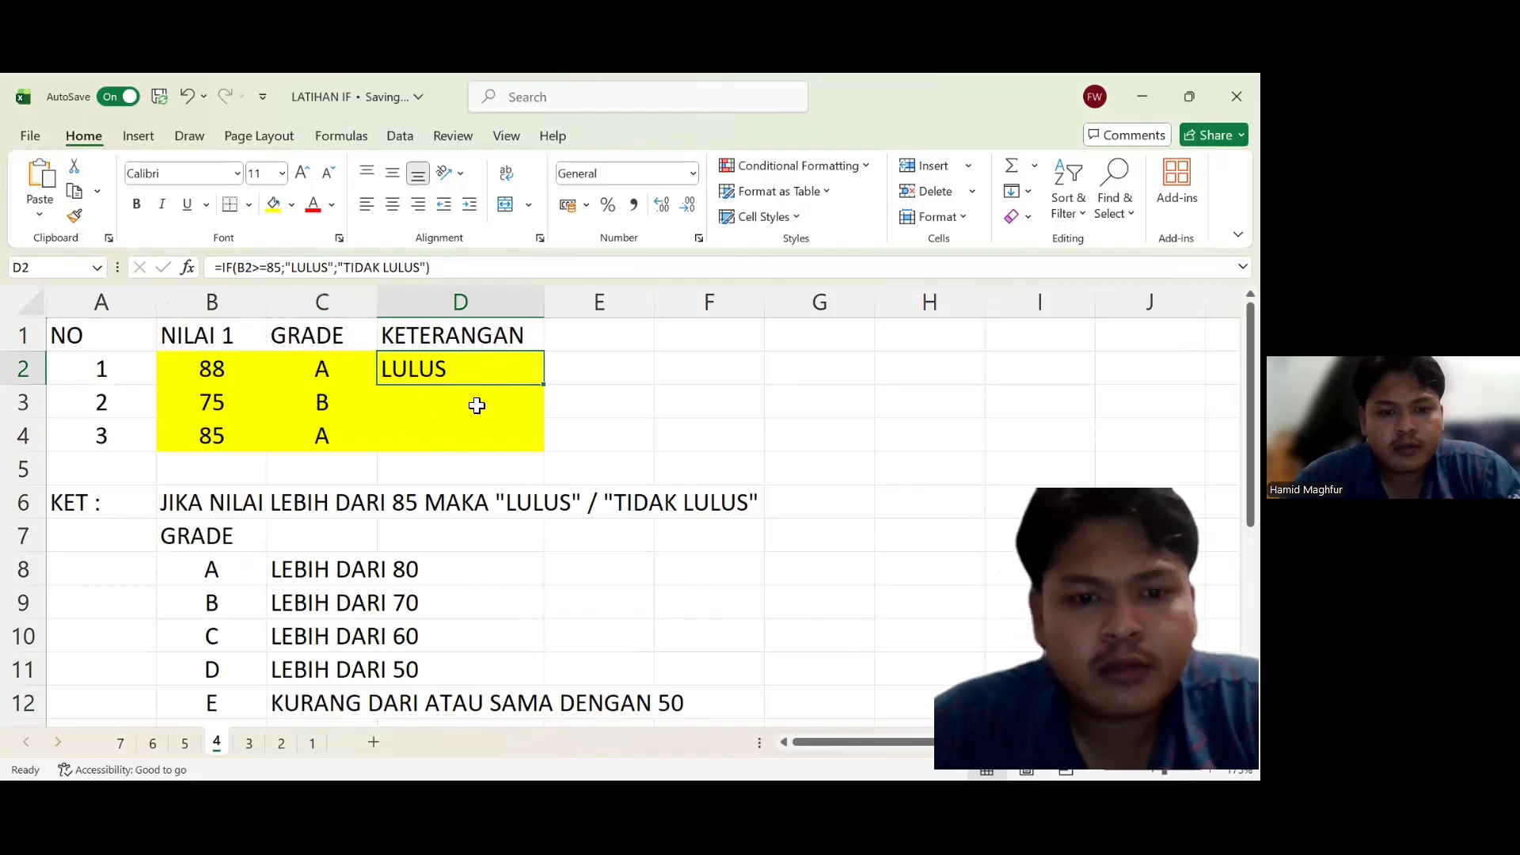
drag(473, 360, 540, 447)
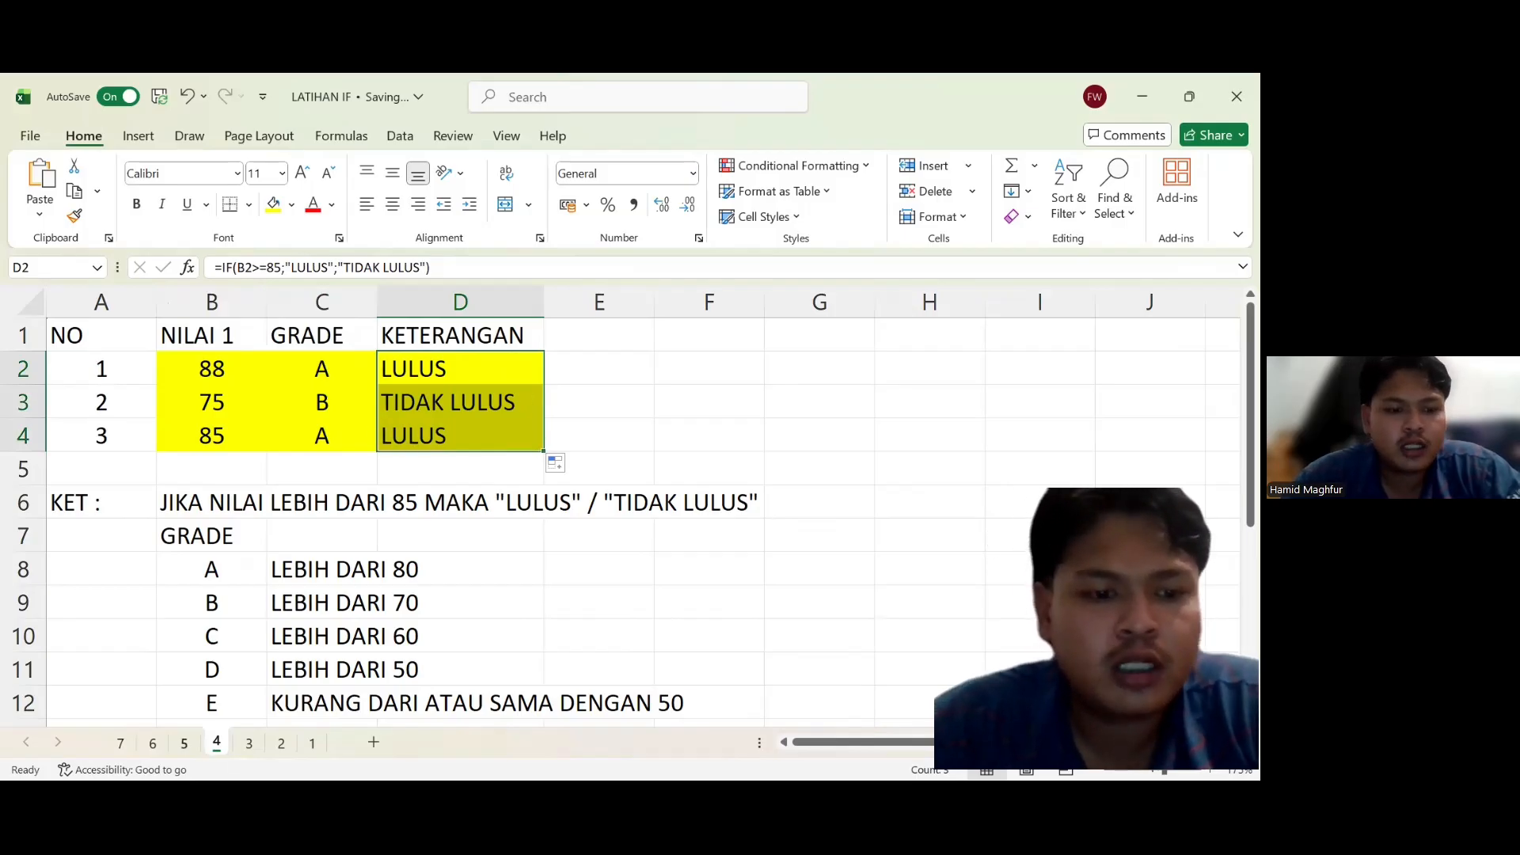
Enter =IF(LEFT(B2;3)="001";"BUAH";IF(LEFT(B2;3)="002";"SAYUR";"PROTEIN")) in cell D2 of the KETERANGAN (RUMUS) column on sheet 5.
click(185, 742)
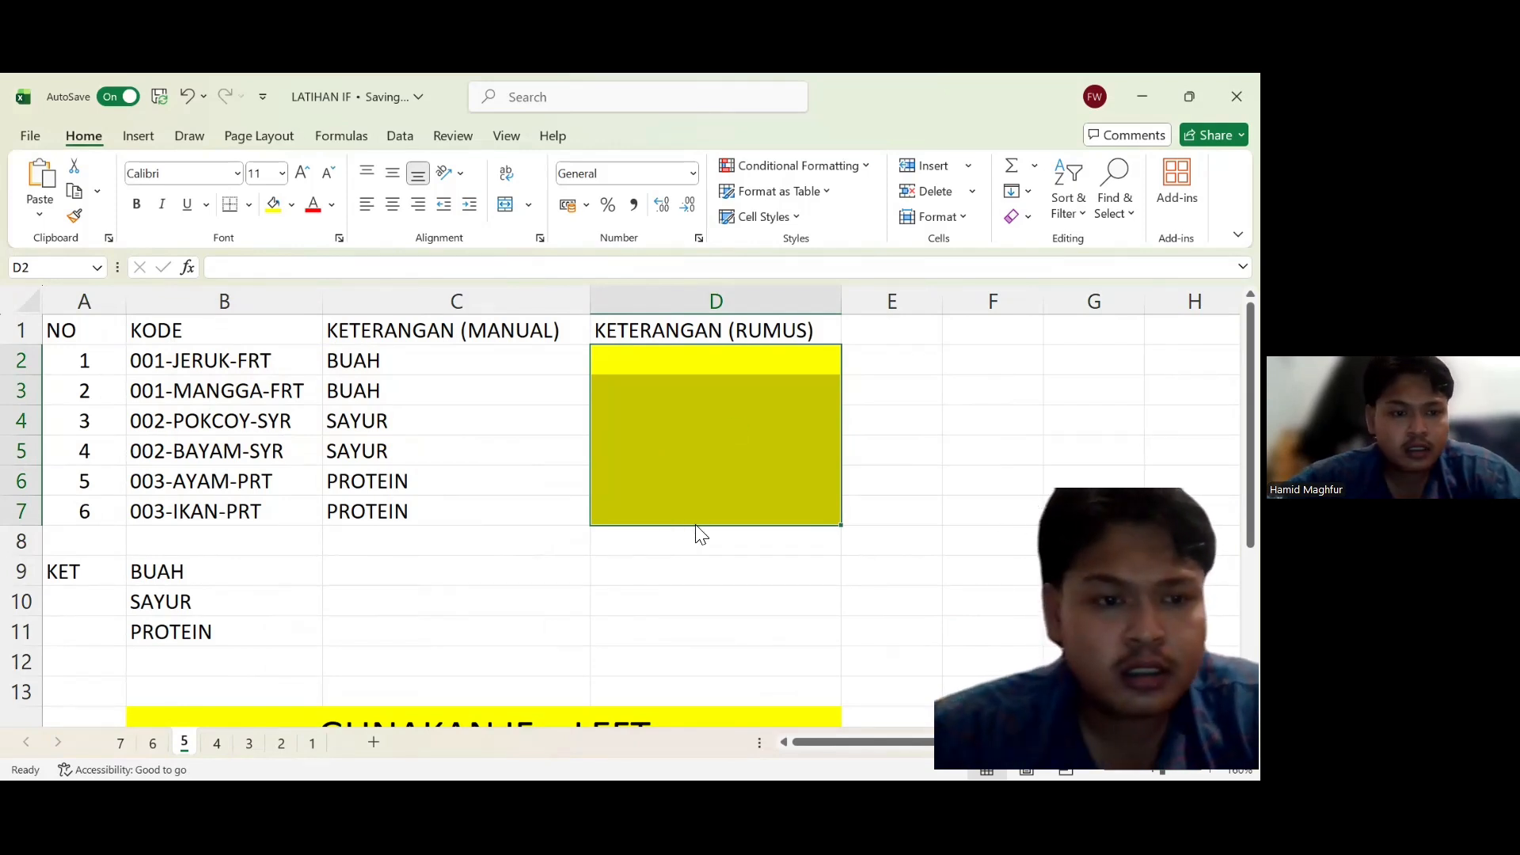
key(alt+Tab)
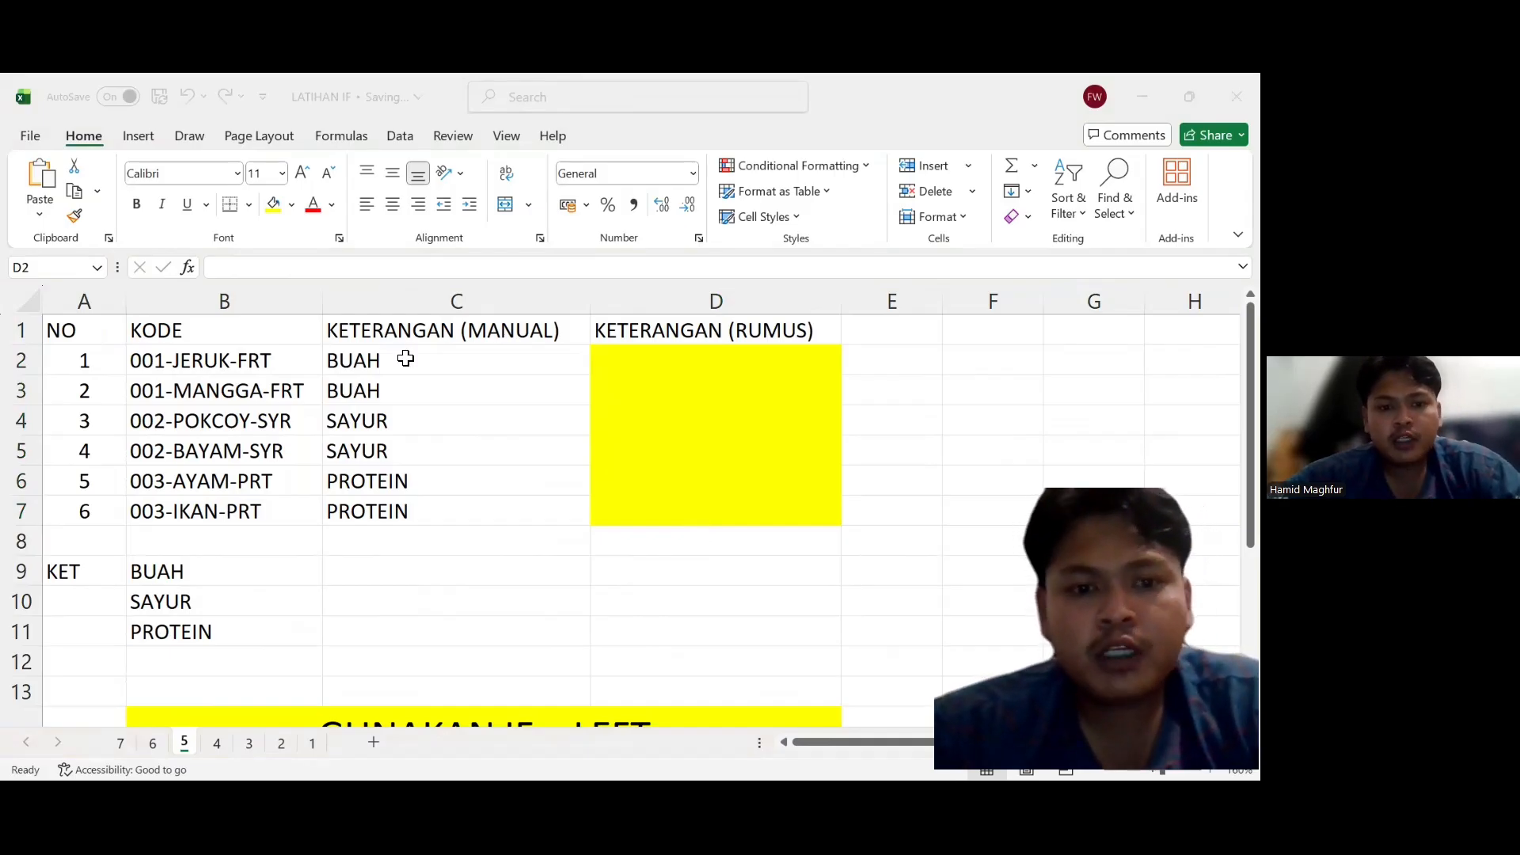
key(alt+Tab)
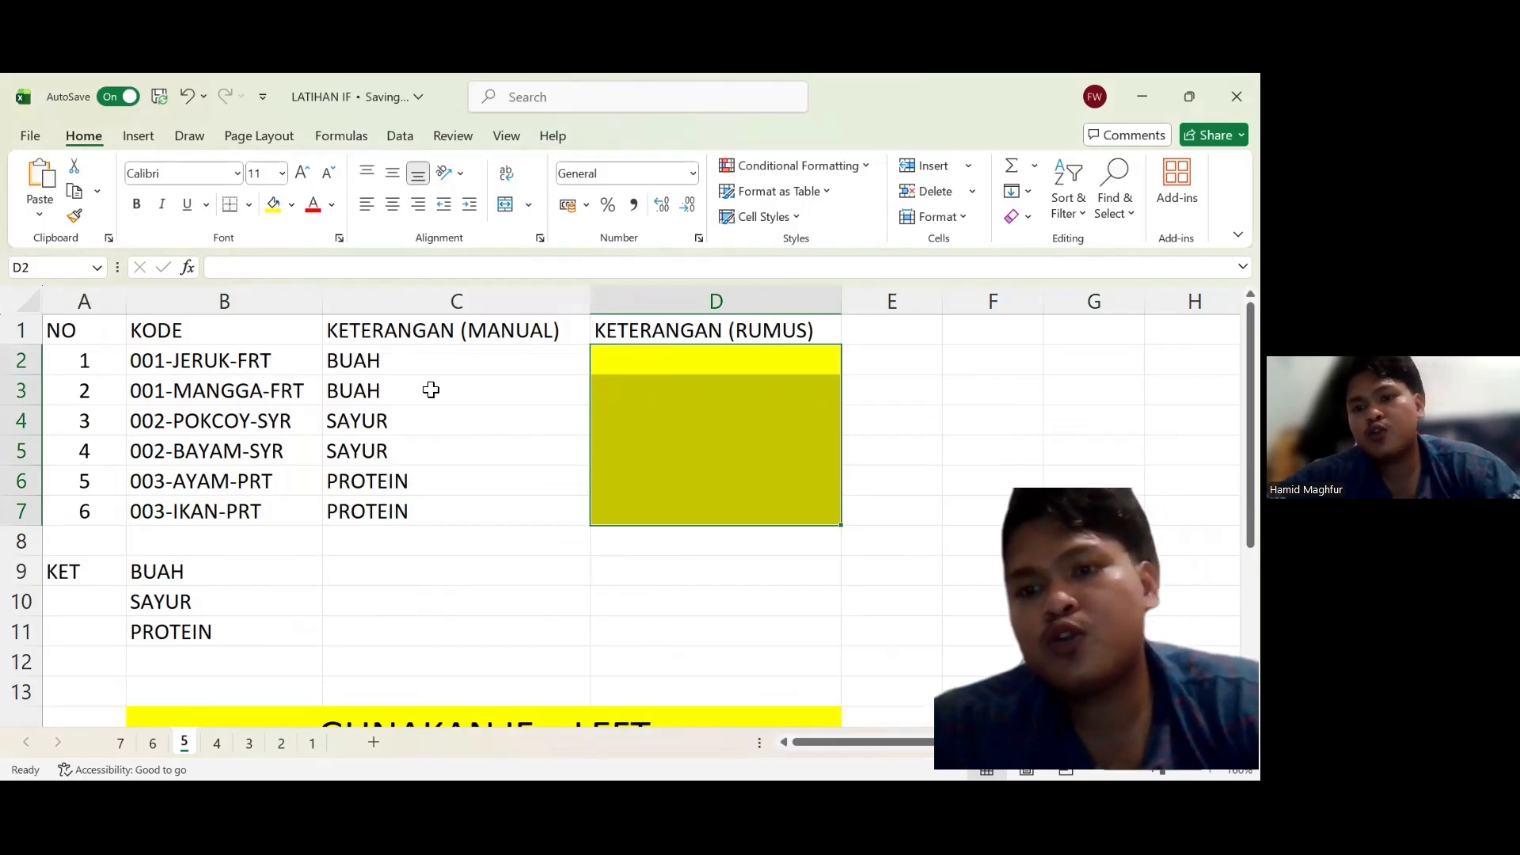
click(676, 364)
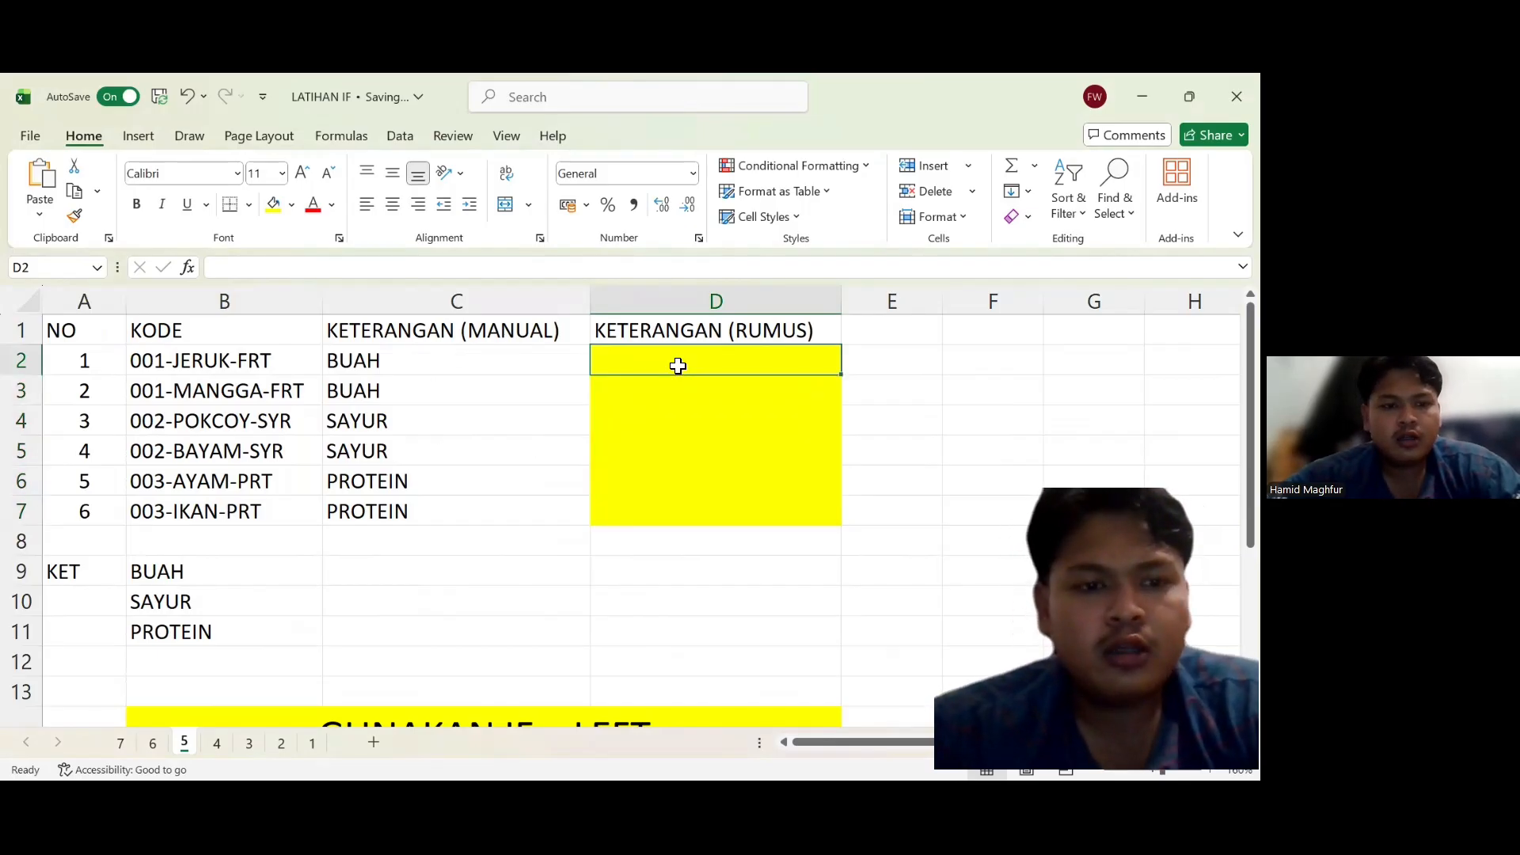
click(474, 479)
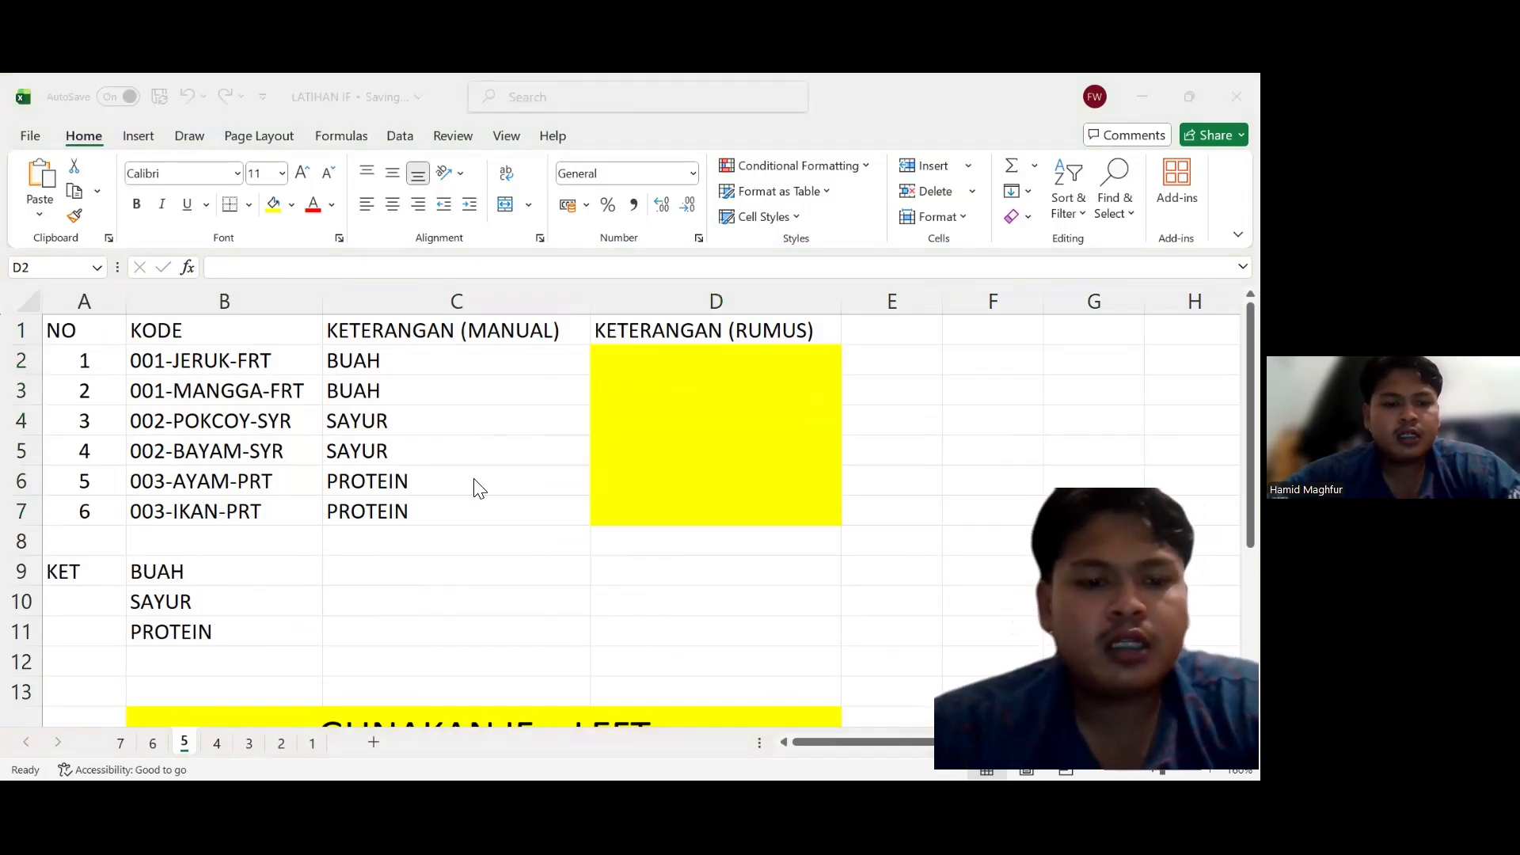
key(F2)
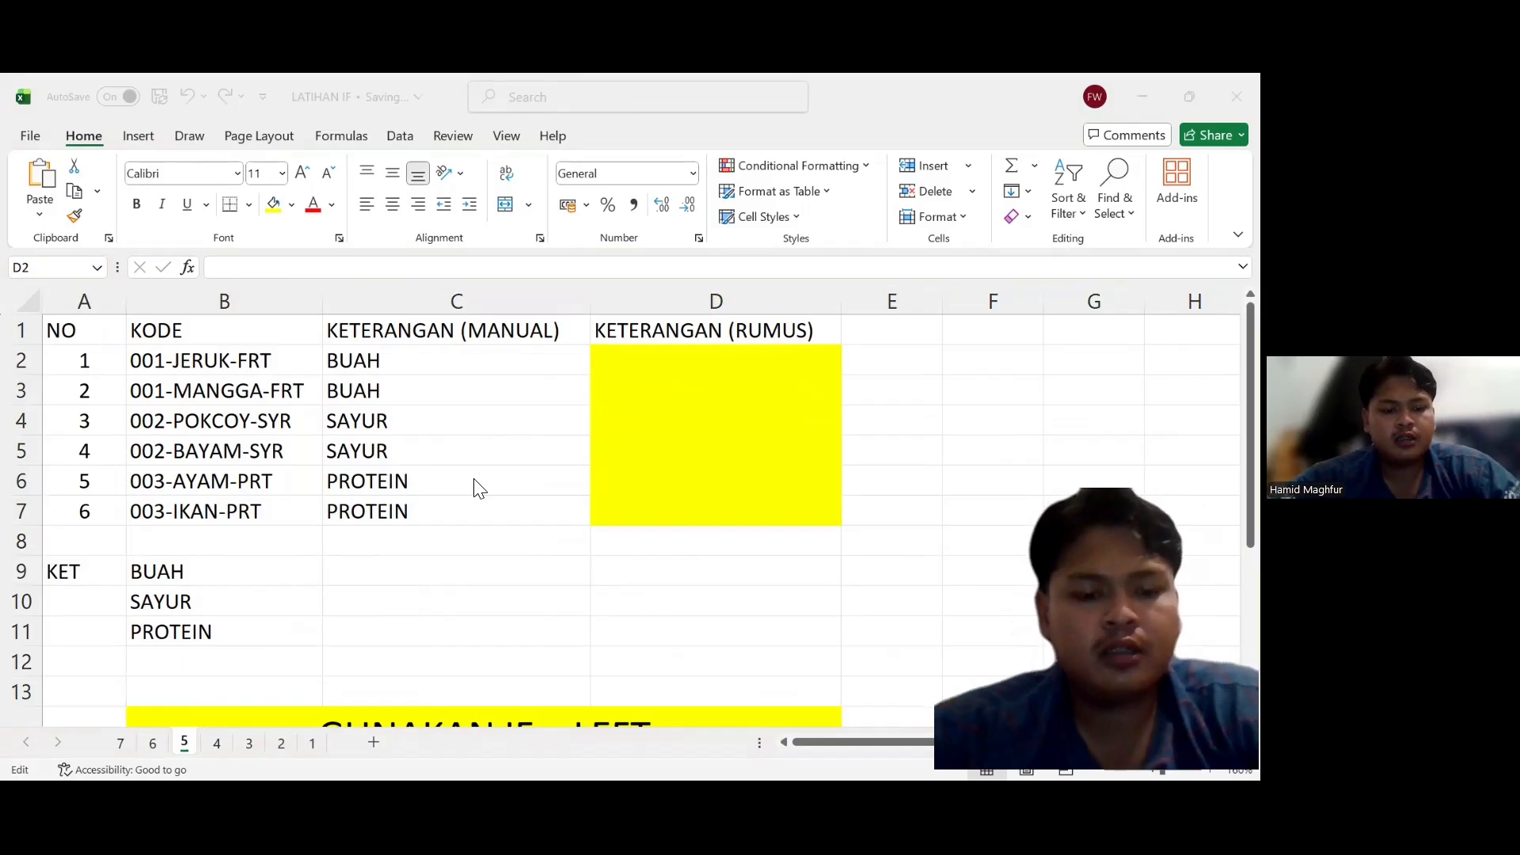
key(Escape)
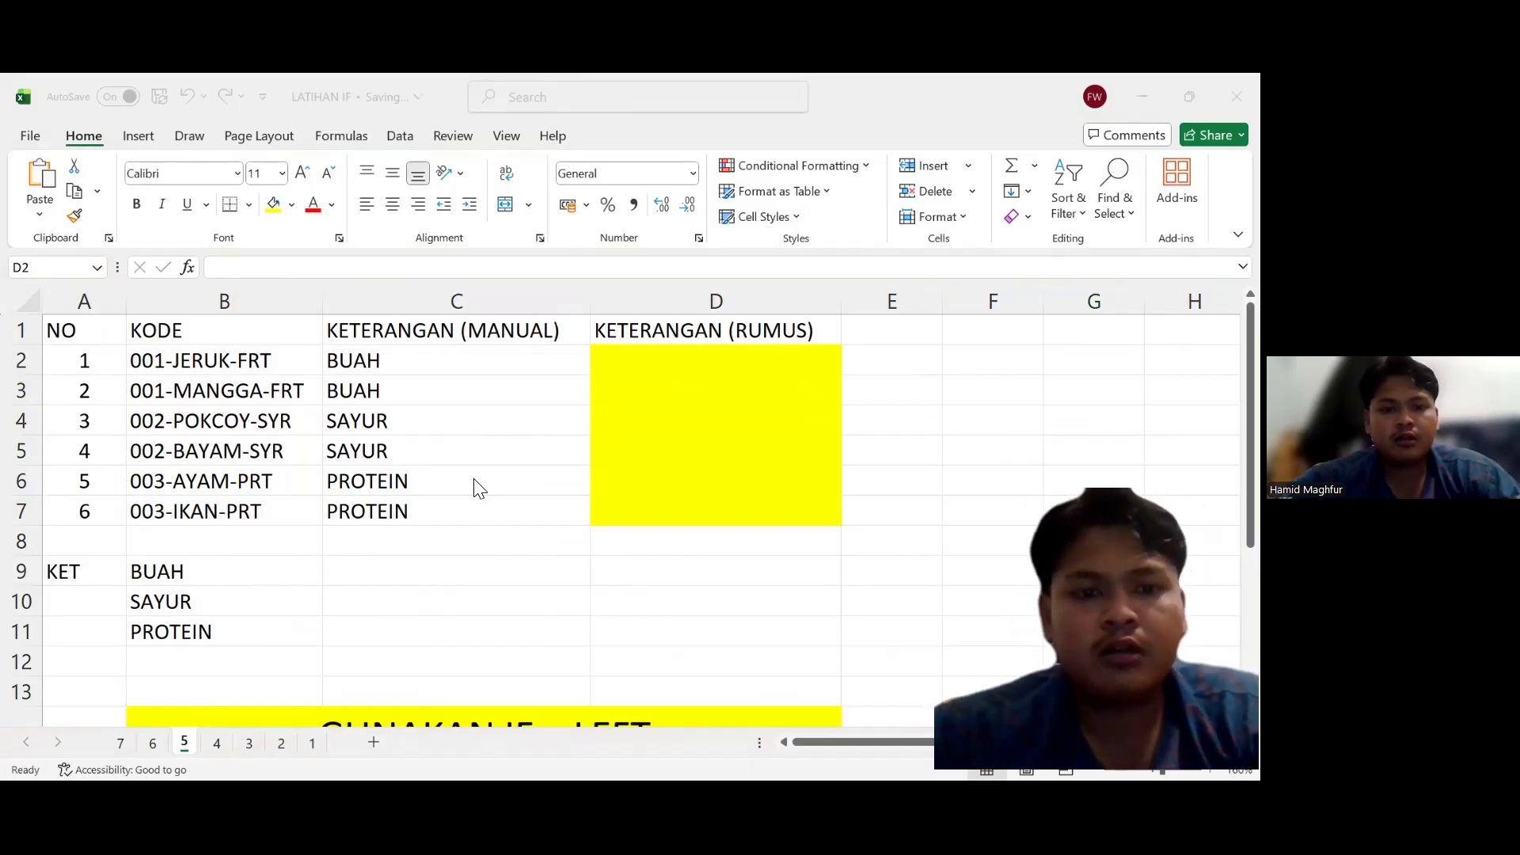
click(674, 360)
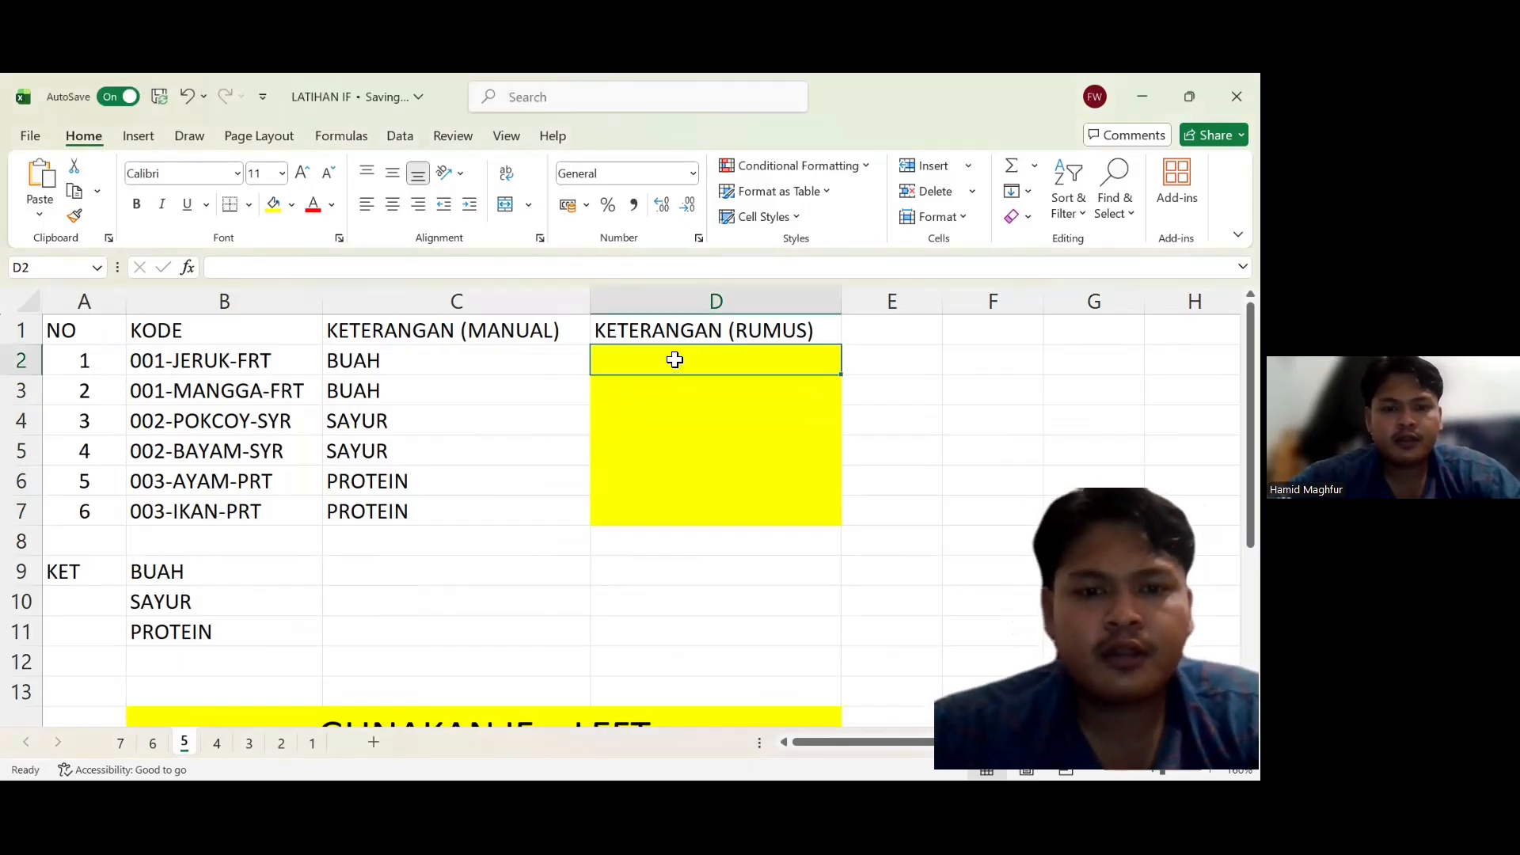
text(=IF(LEFT(B2;3)="001";"BUAH";IF(LEFT(B2;3)="002";"SAYUR";"PROTEIN")))
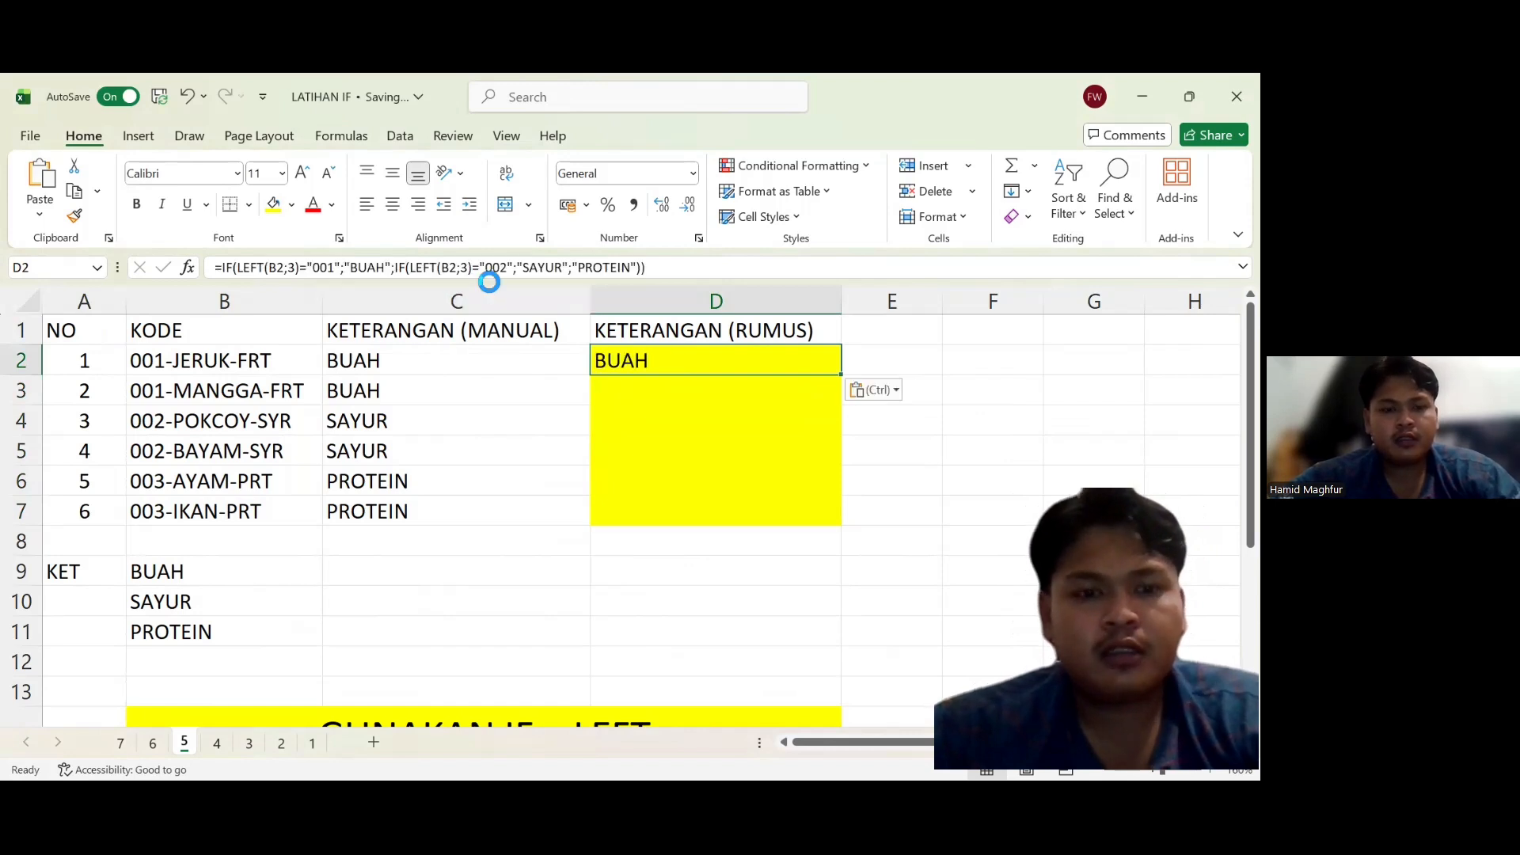
key(Return)
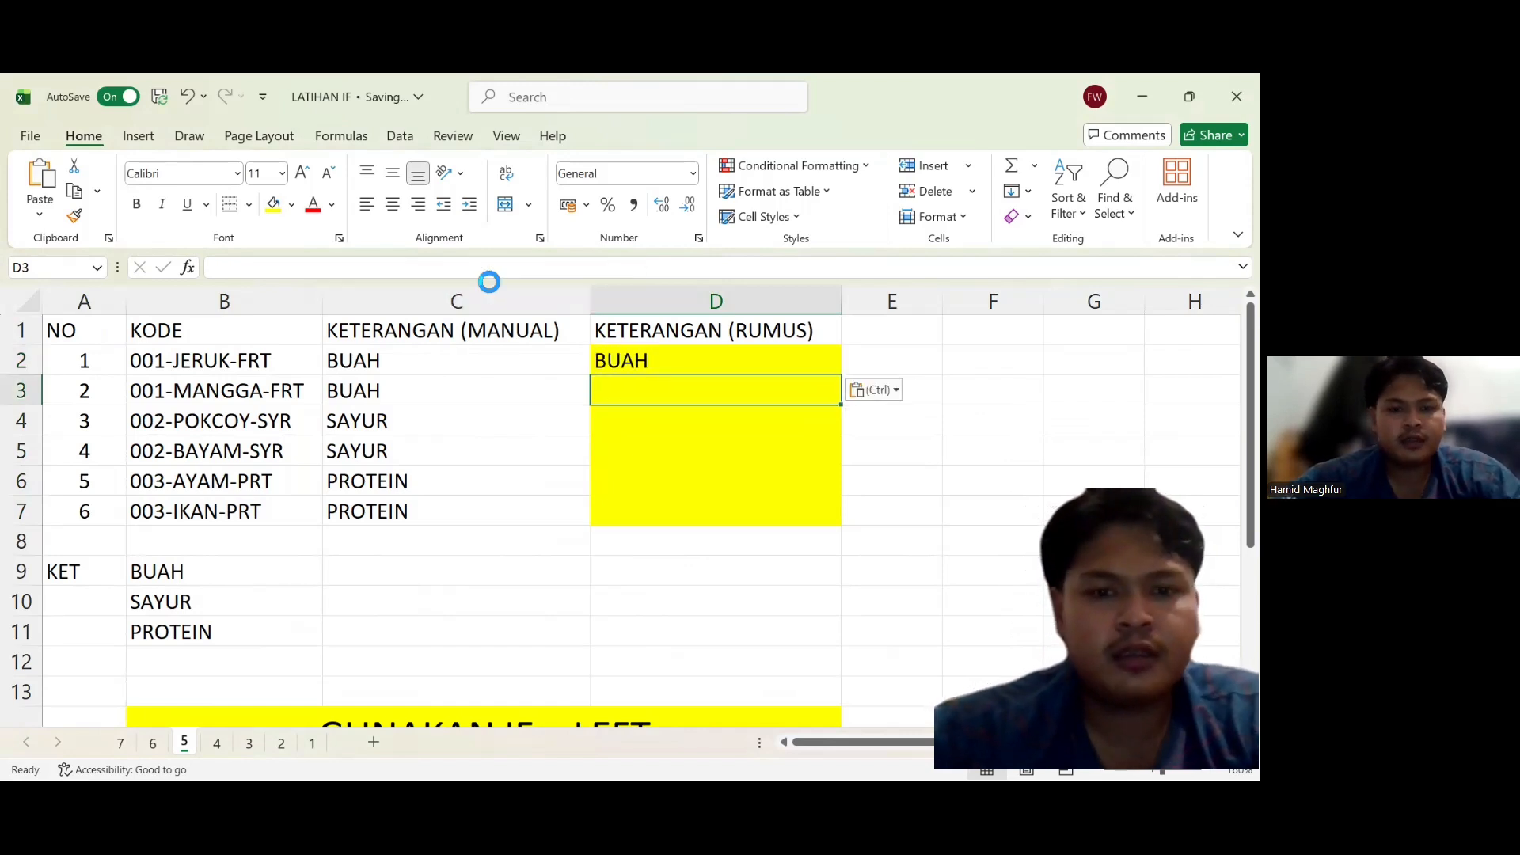
Fill the IF-LEFT formula from D2 down through D7 and compare the results with the KETERANGAN (MANUAL) column.
click(683, 356)
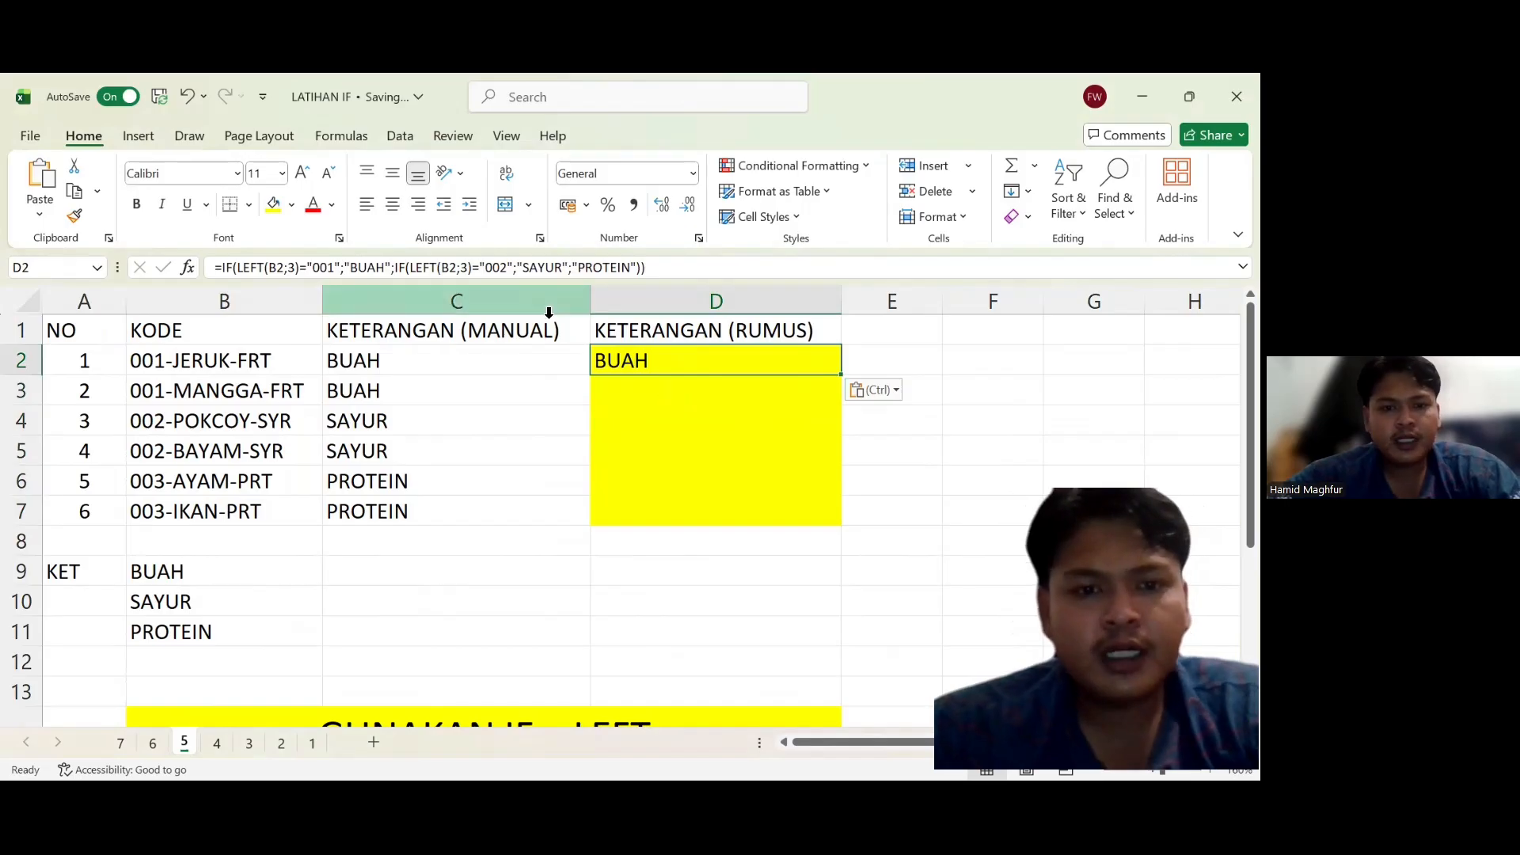
scroll(427, 515, down, 2)
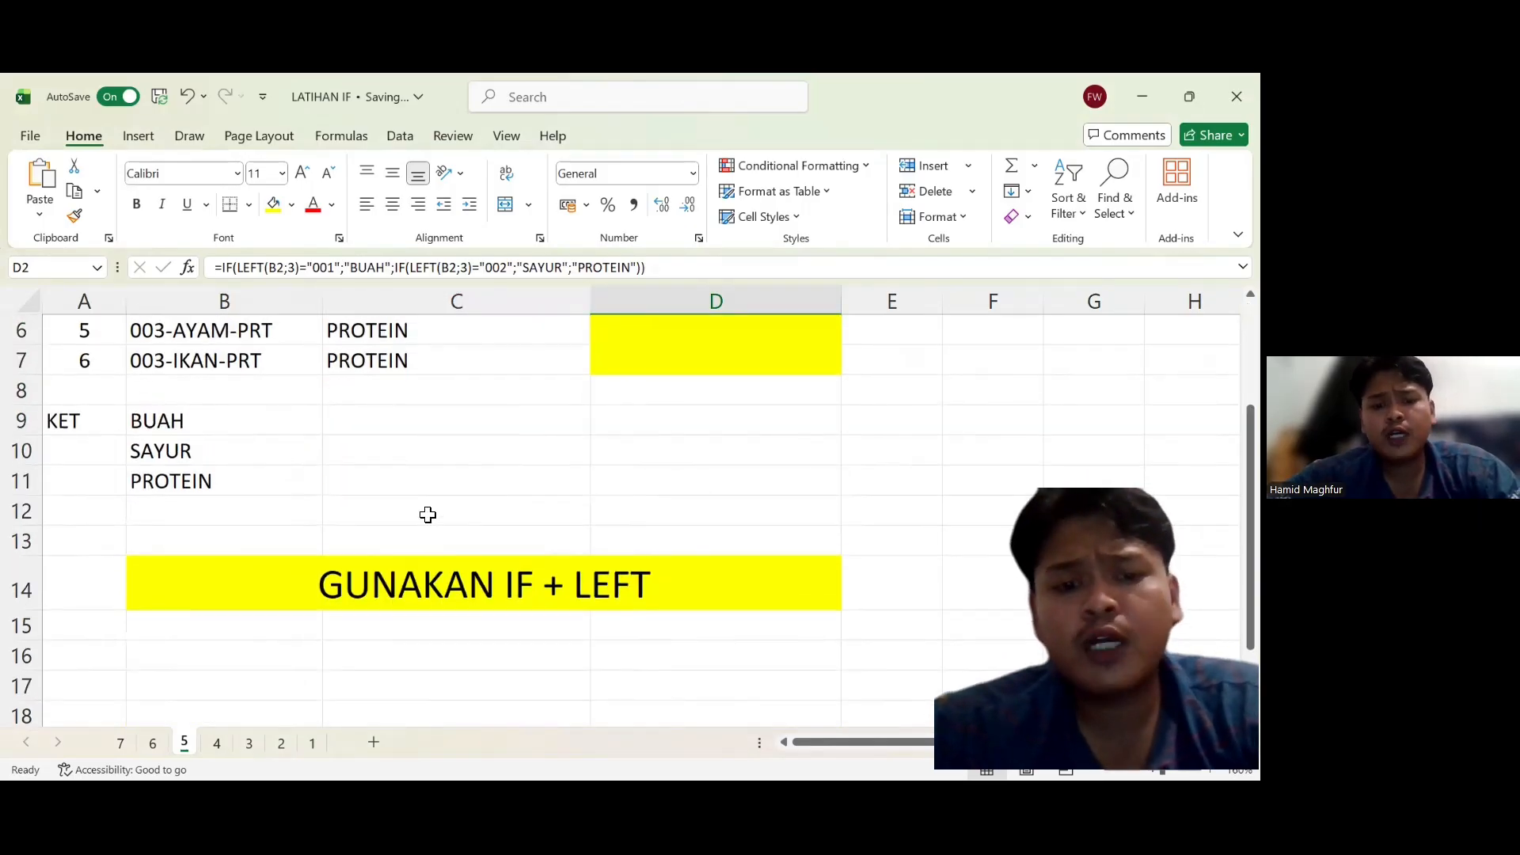
scroll(428, 515, up, 2)
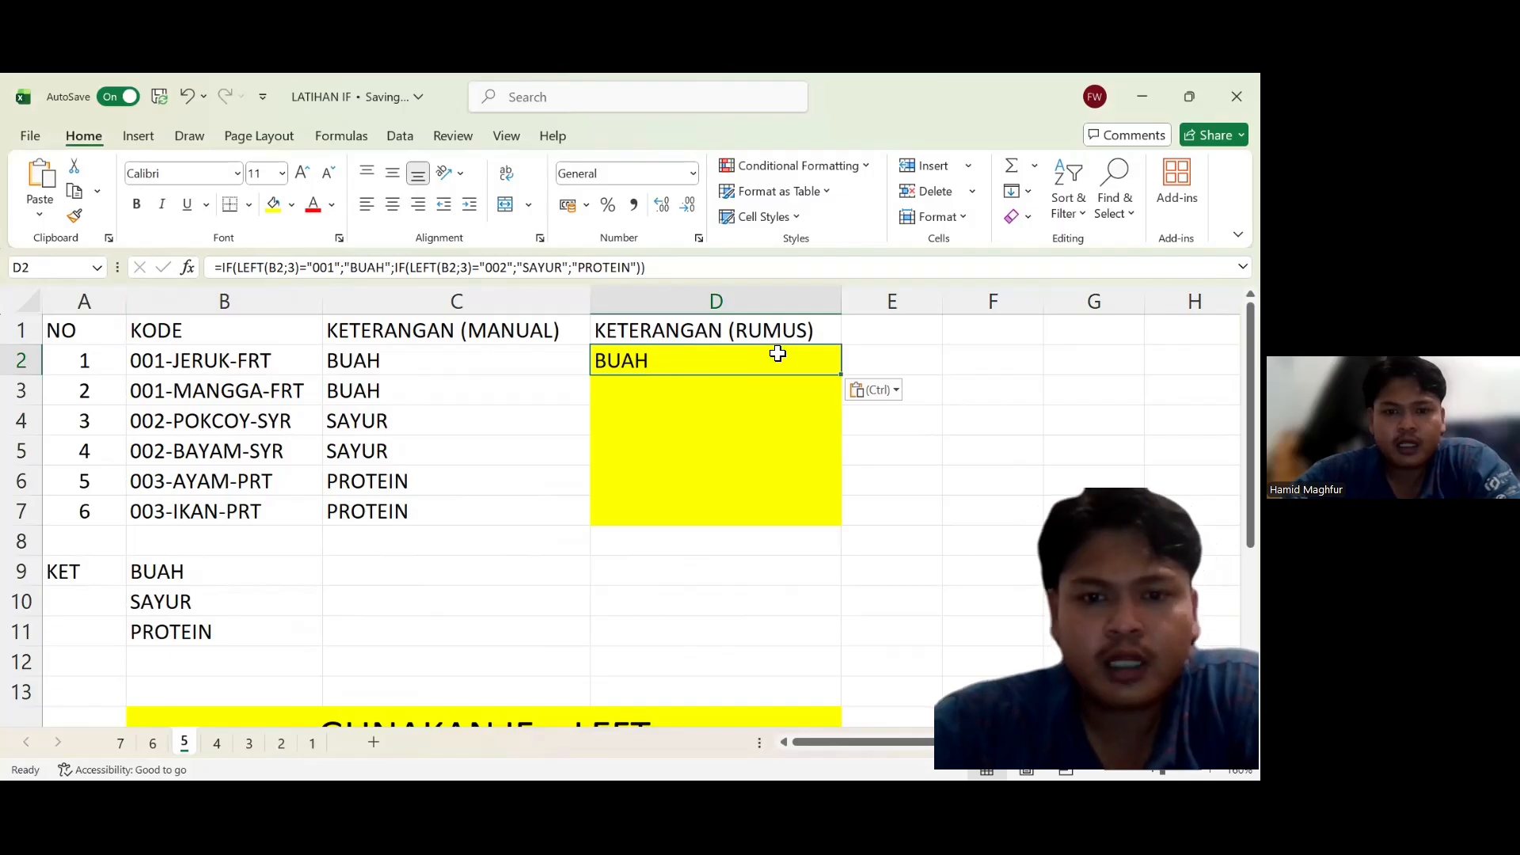
drag(845, 376, 815, 521)
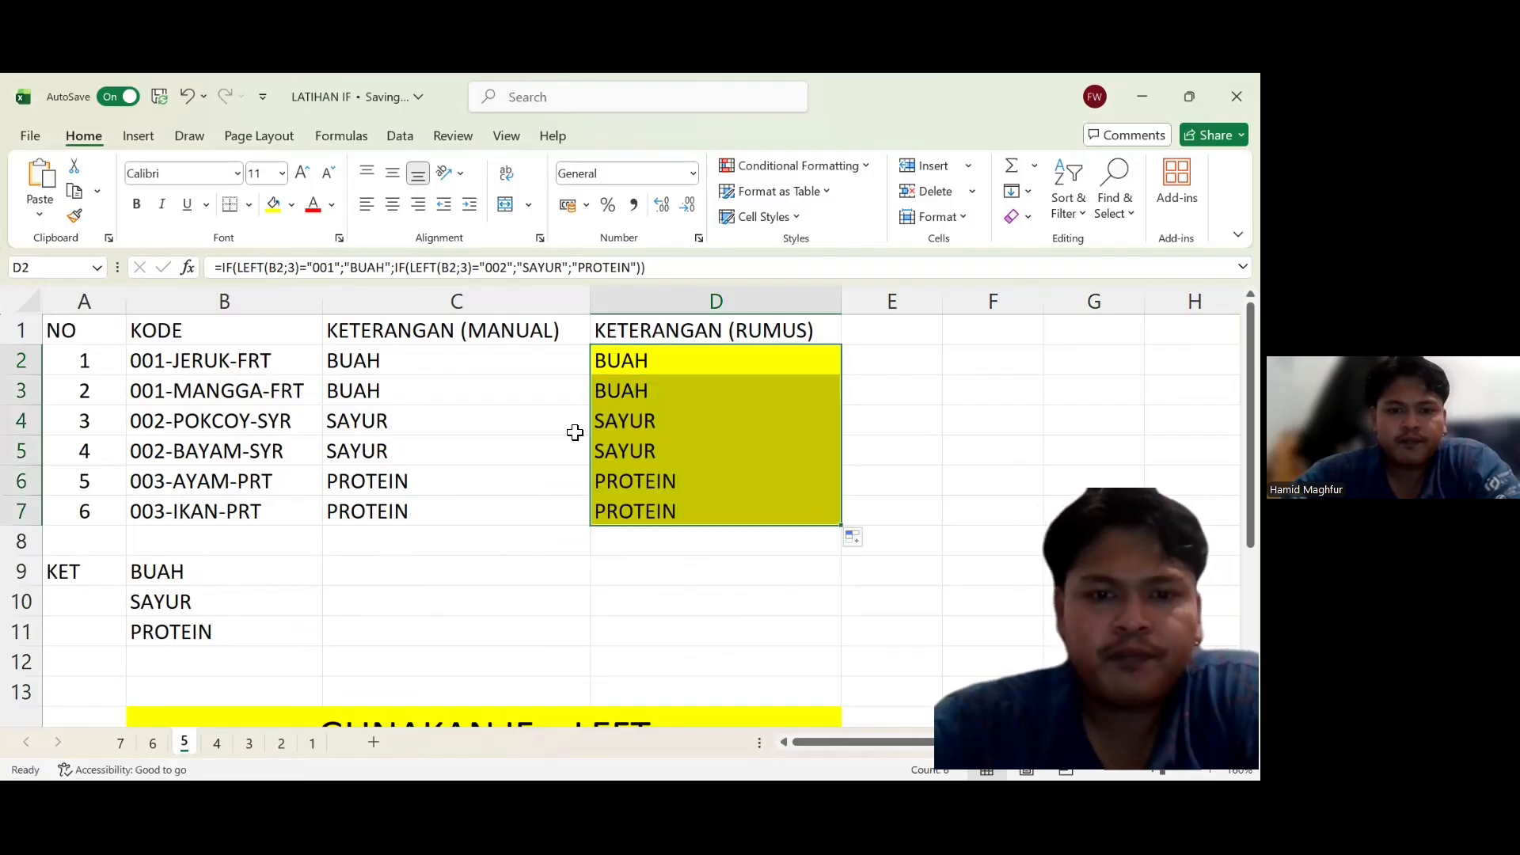
click(692, 368)
click(459, 415)
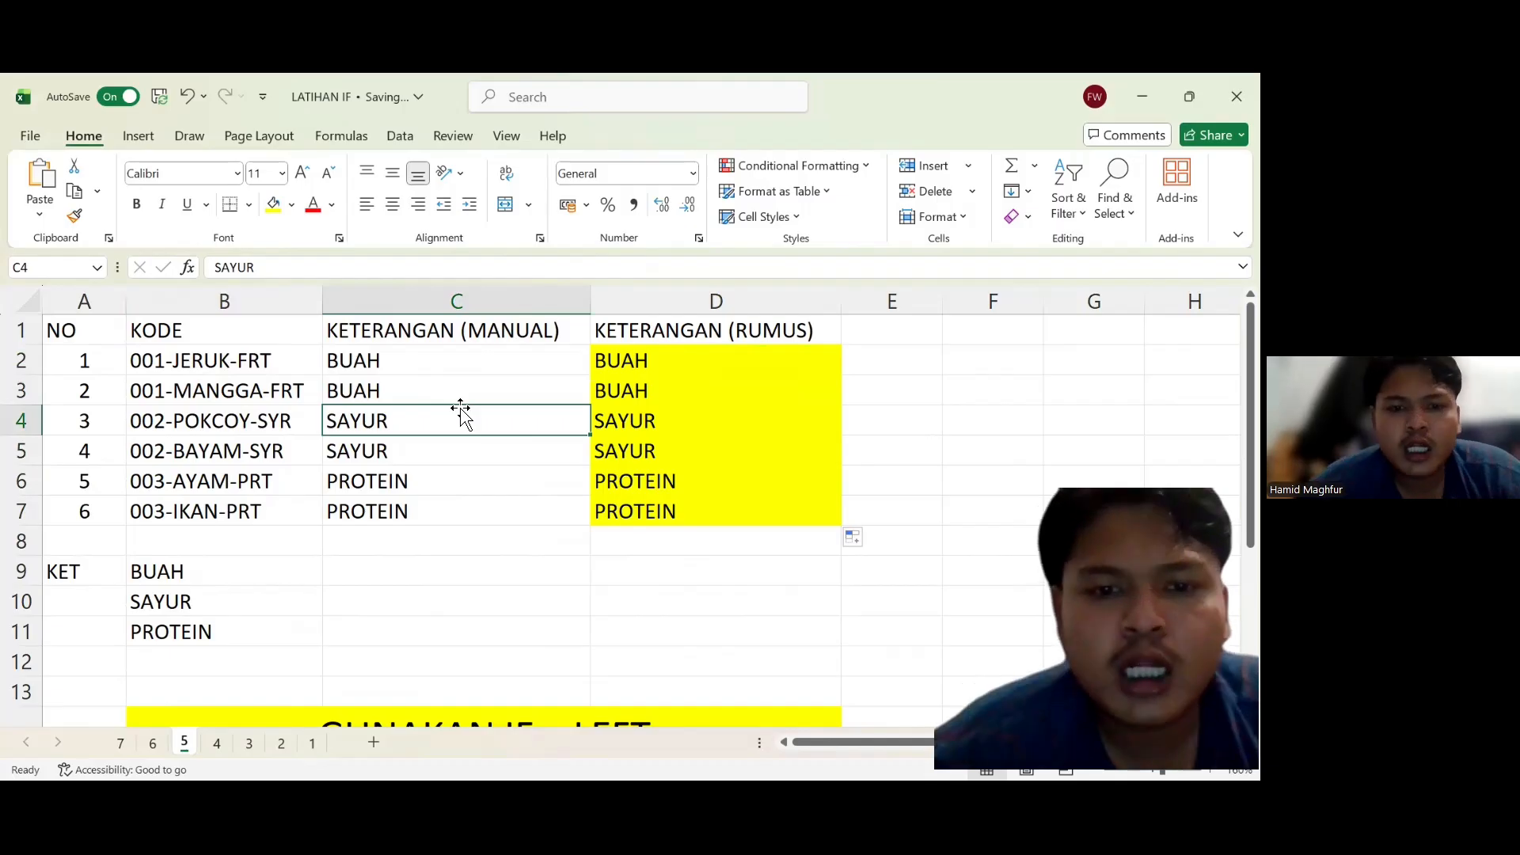
click(682, 413)
click(661, 380)
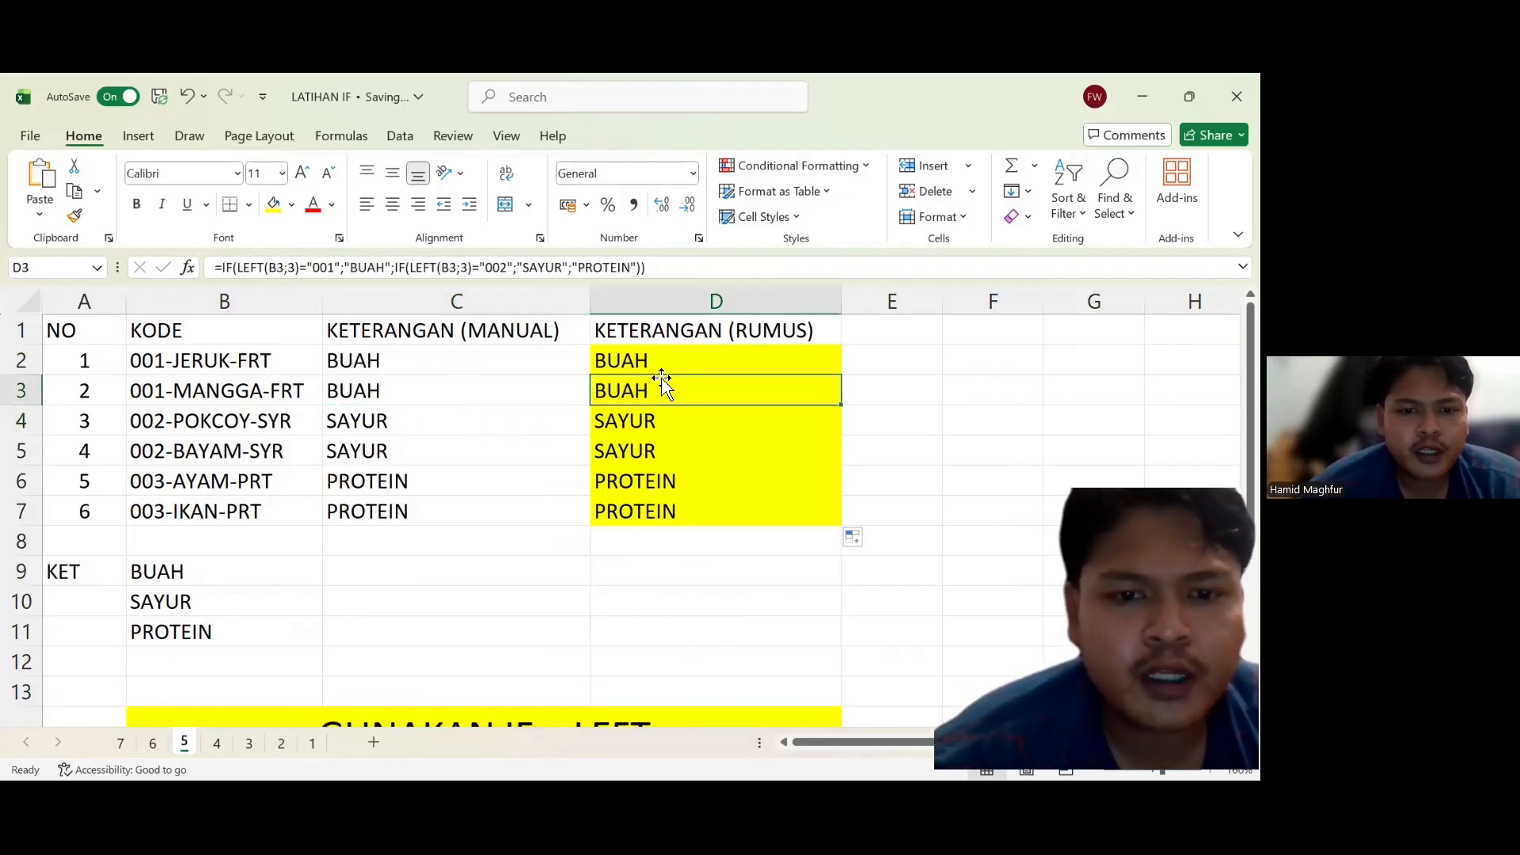
Examine the IF-MID formulas in the KETERANGAN (RUMUS) column on sheet 6, comparing them with the IF-LEFT version on sheet 5.
key(ctrl+Page_Up)
key(ctrl+Page_Up)
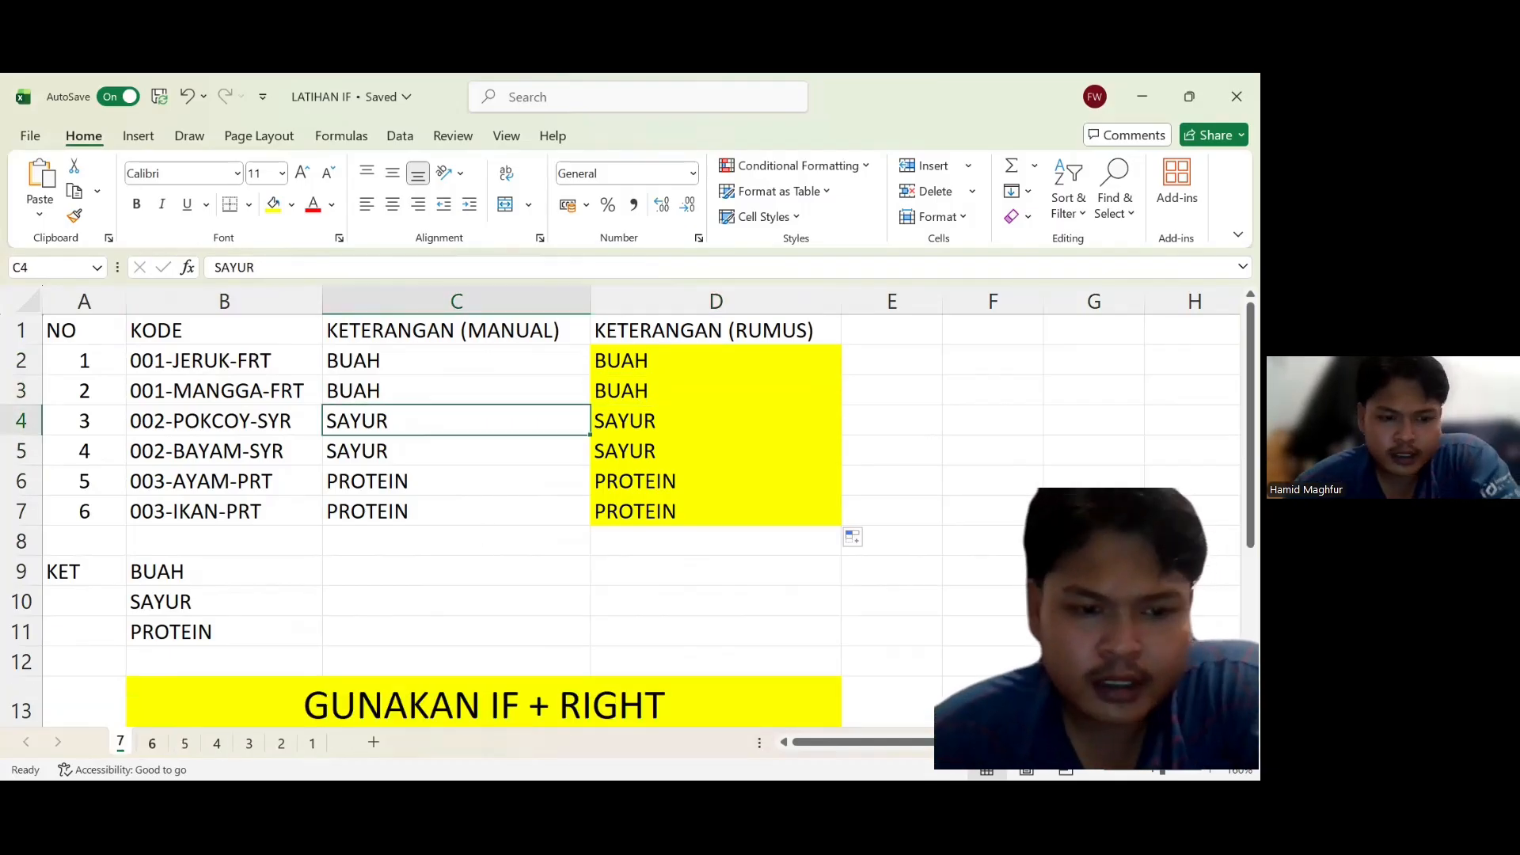
key(ctrl+Page_Down)
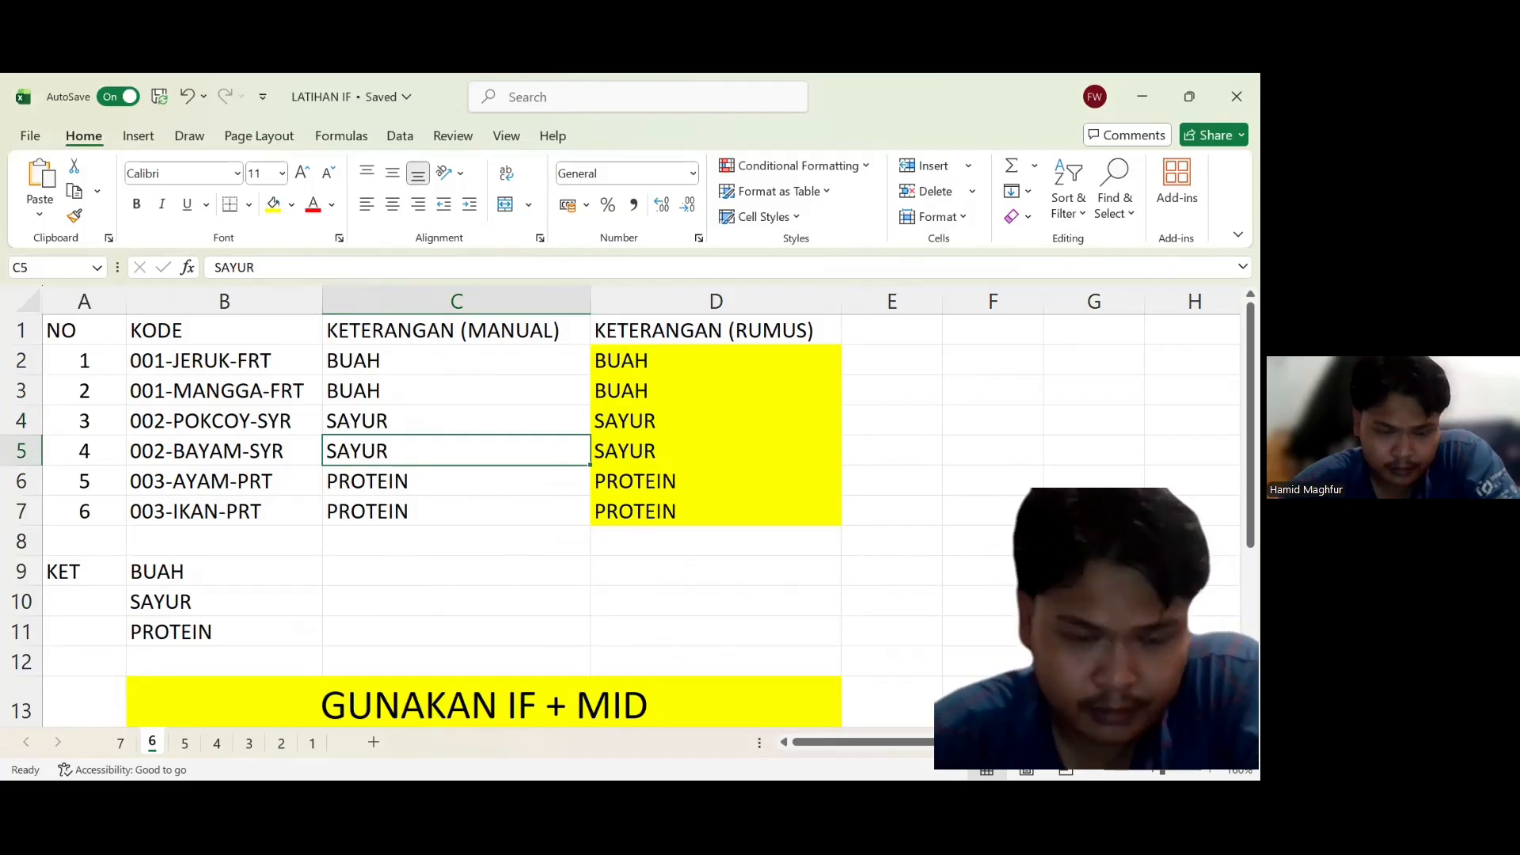
click(638, 362)
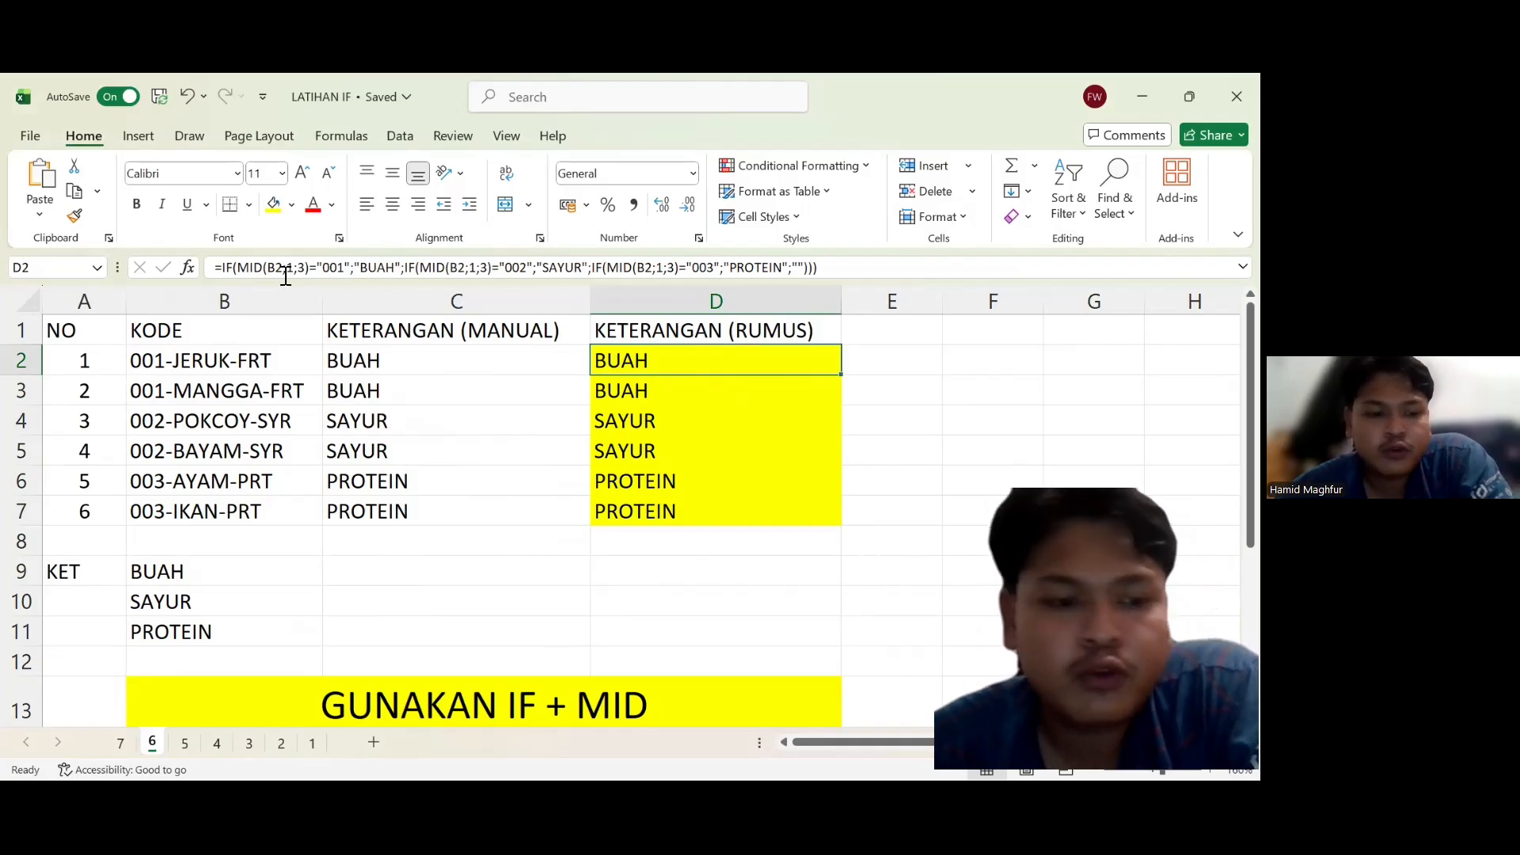
click(185, 743)
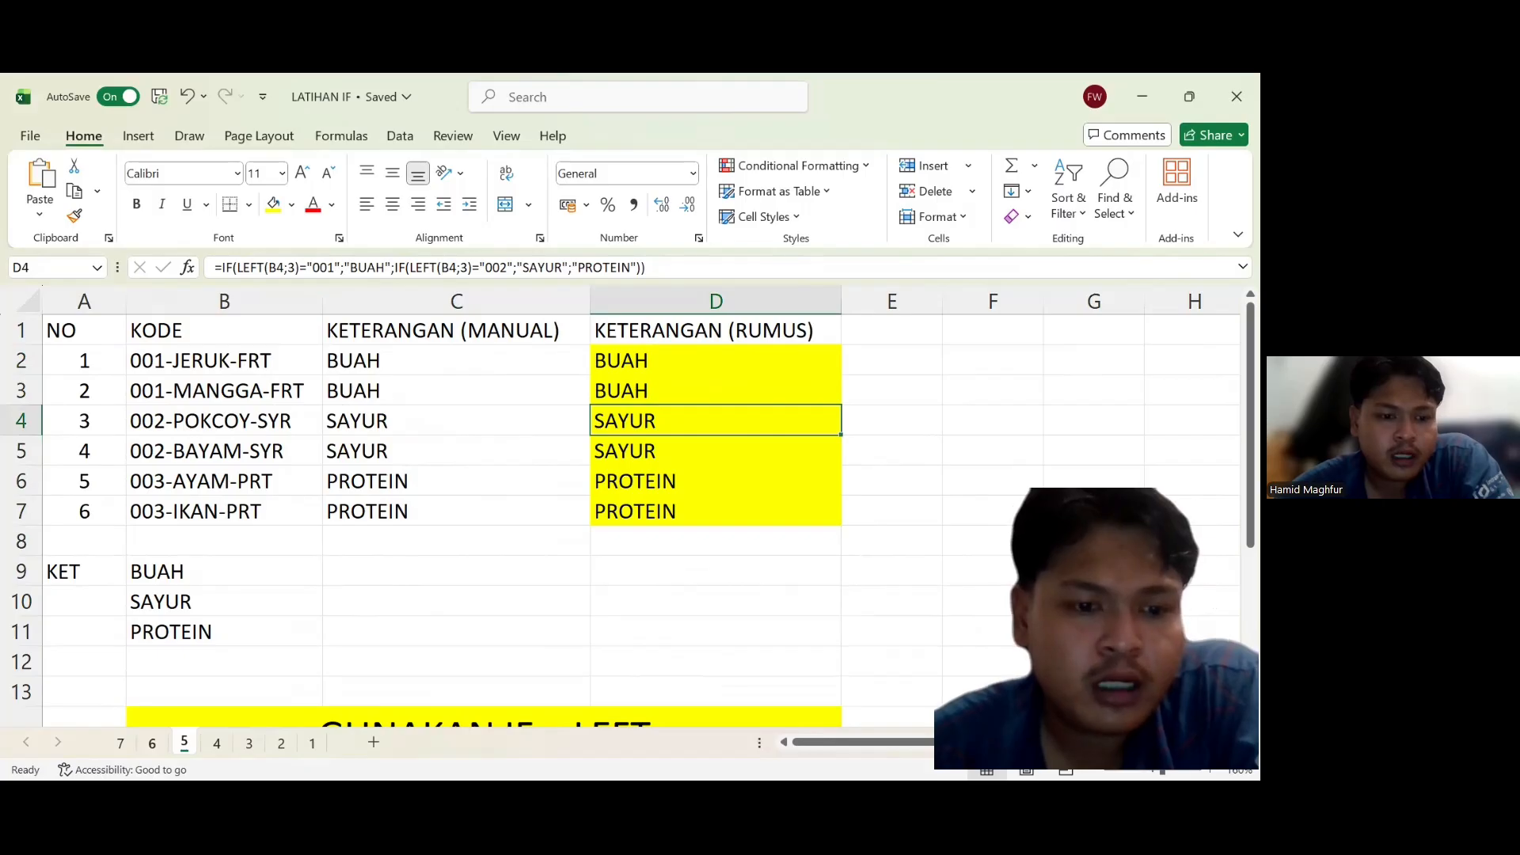
click(152, 742)
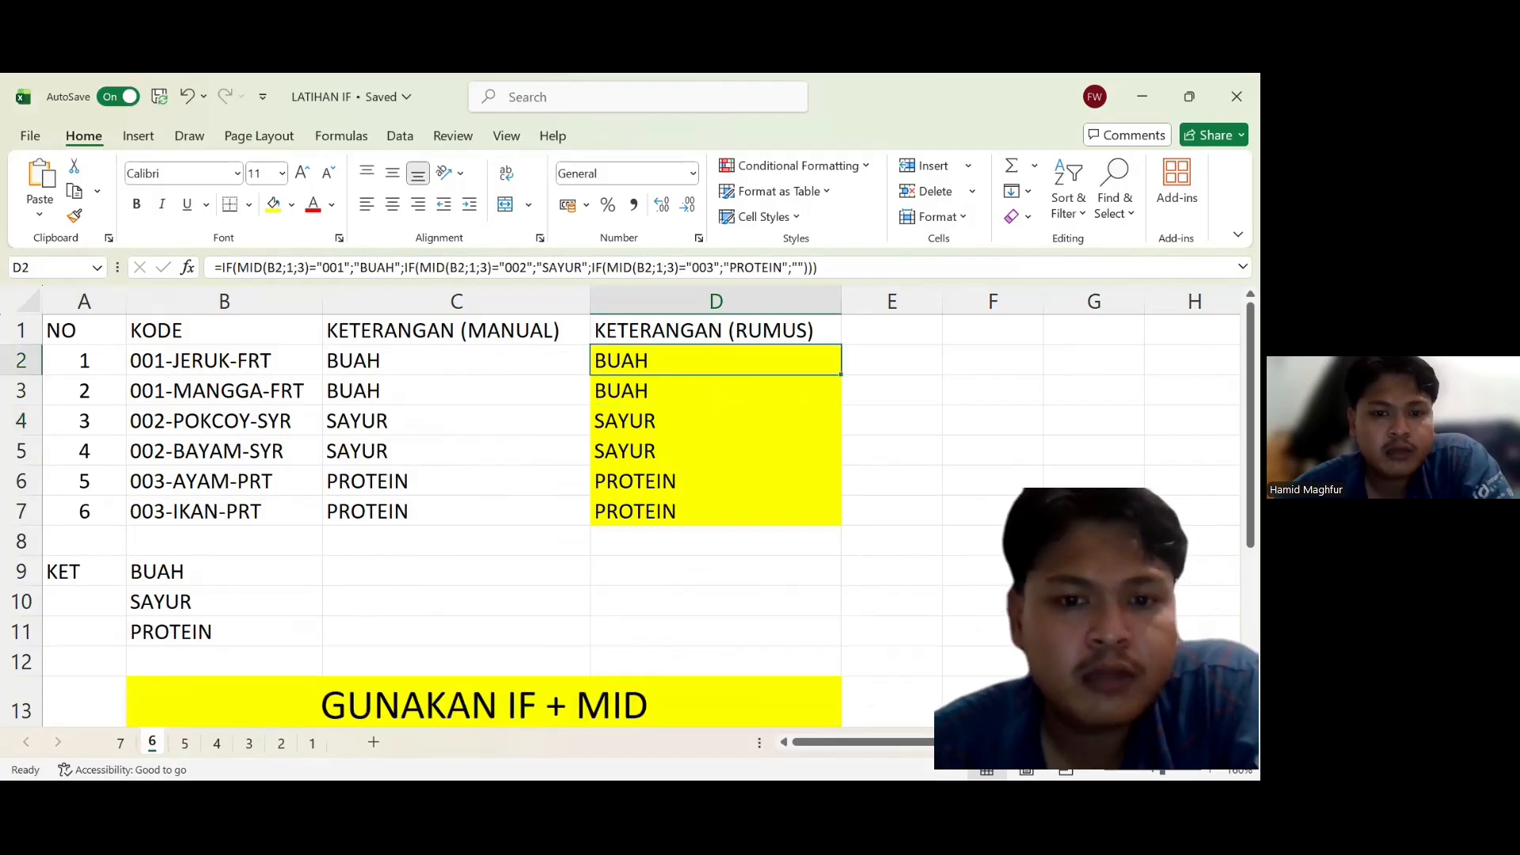
click(439, 264)
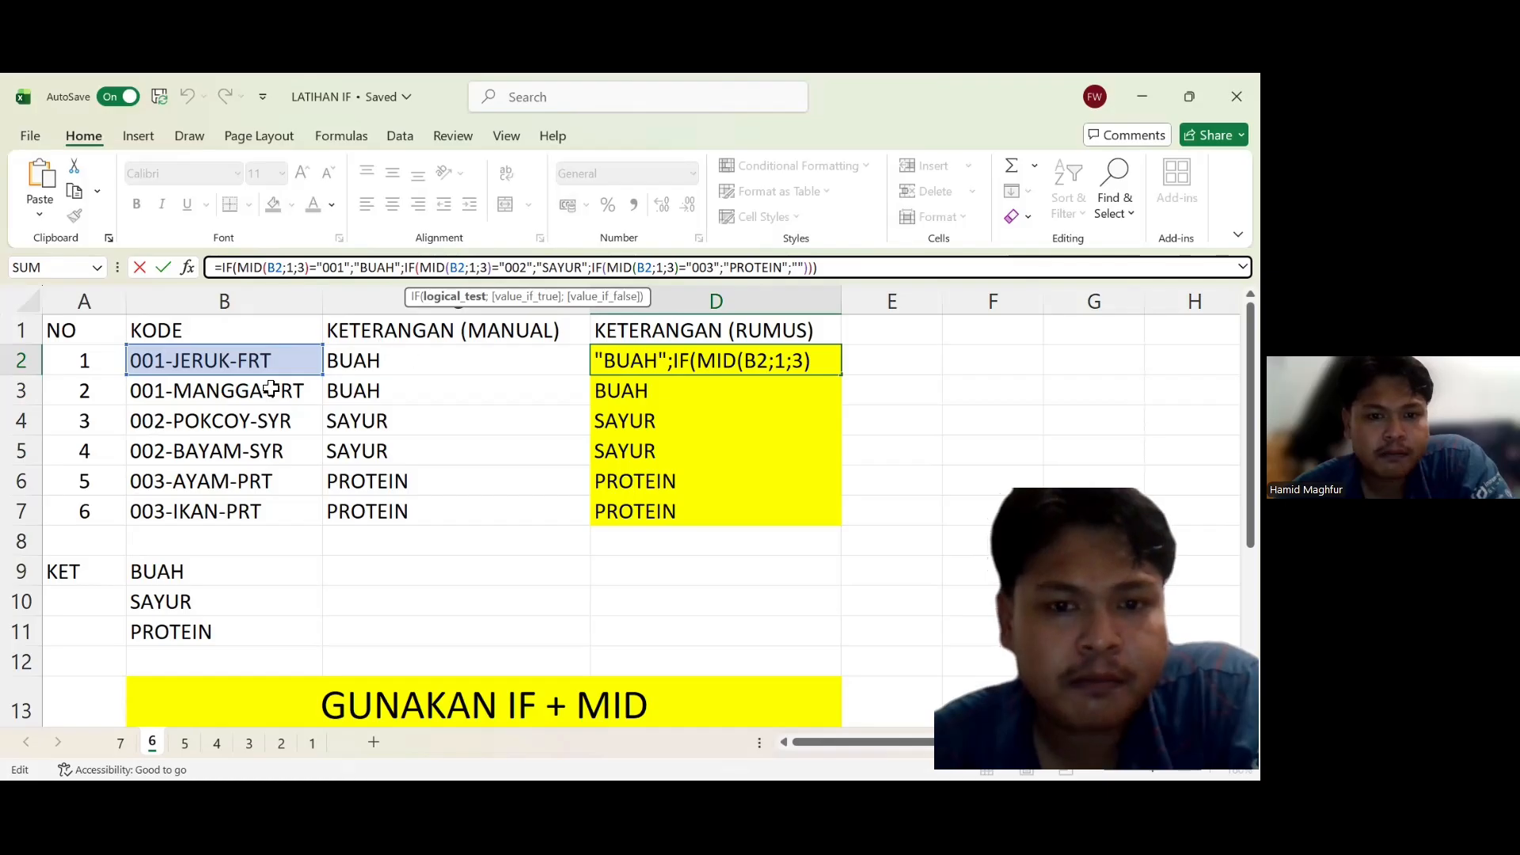
click(742, 385)
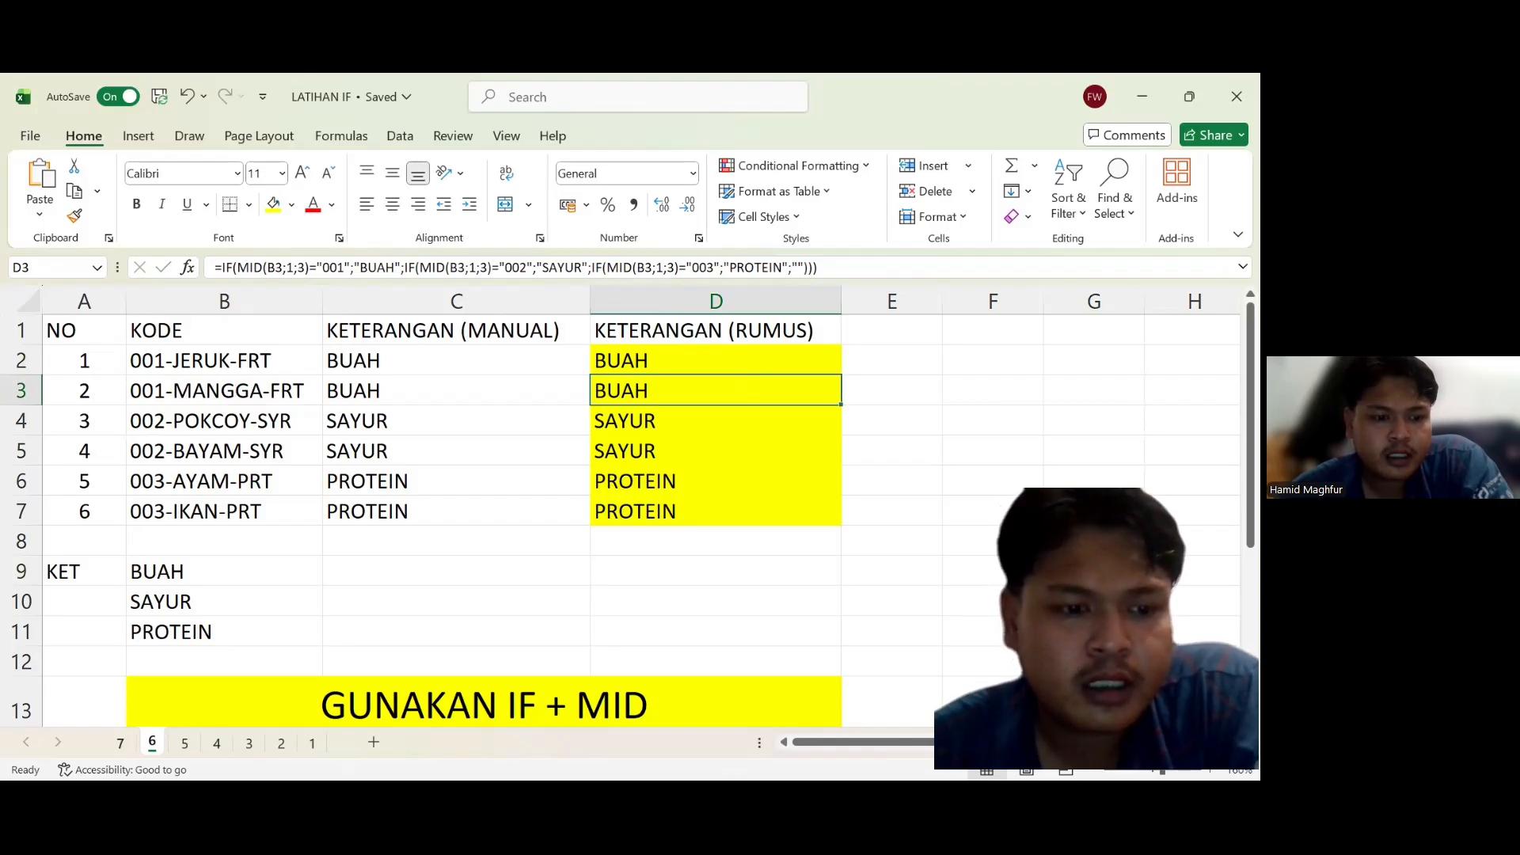
Examine the IF-RIGHT formulas in D2 and D3 on sheet 7, including the final empty-text argument in D2.
key(ctrl+Page_Up)
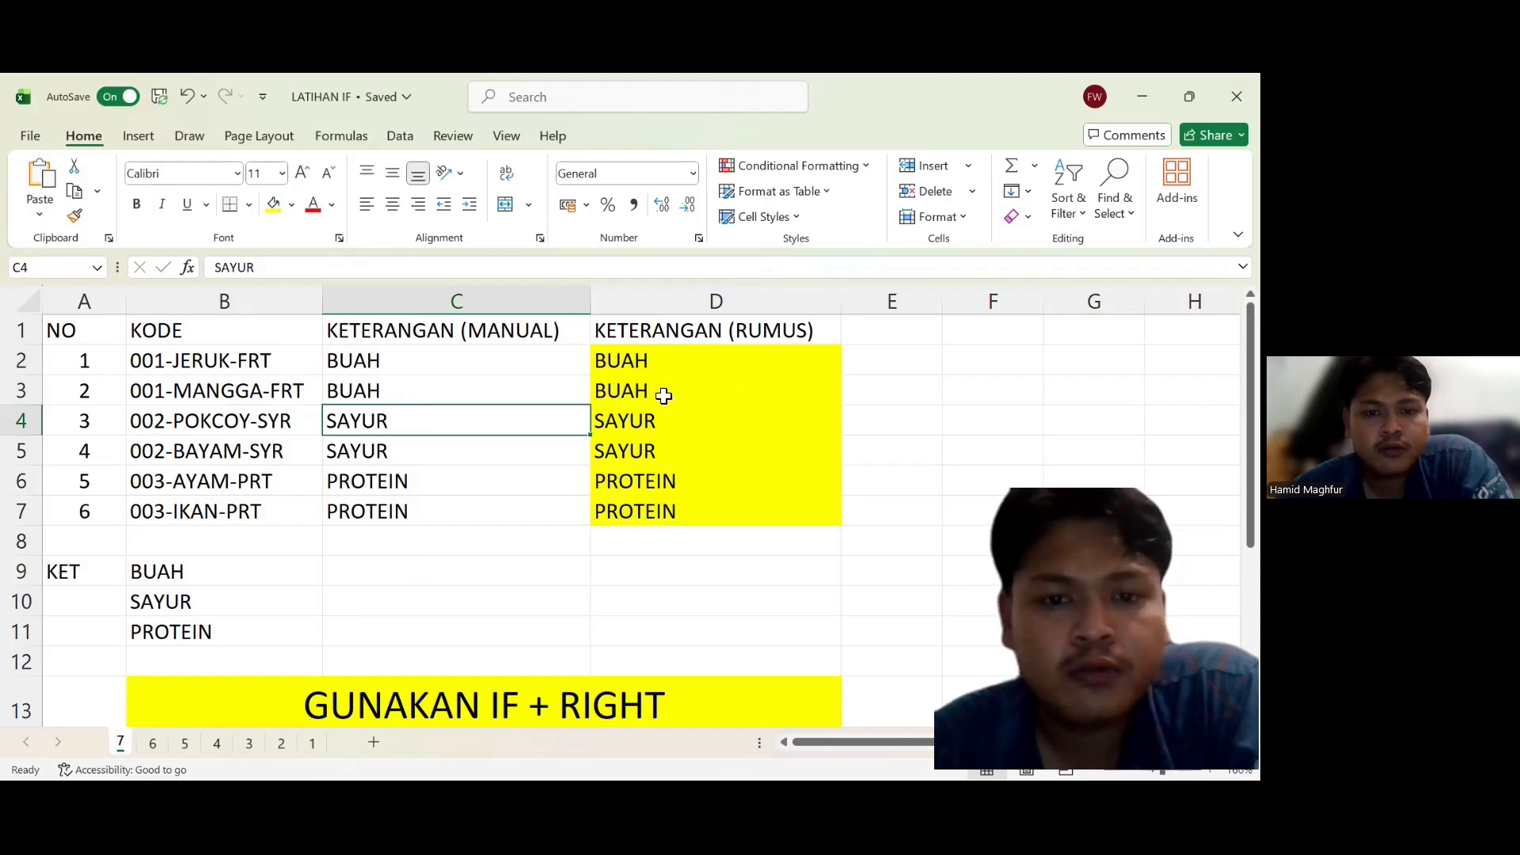
click(646, 365)
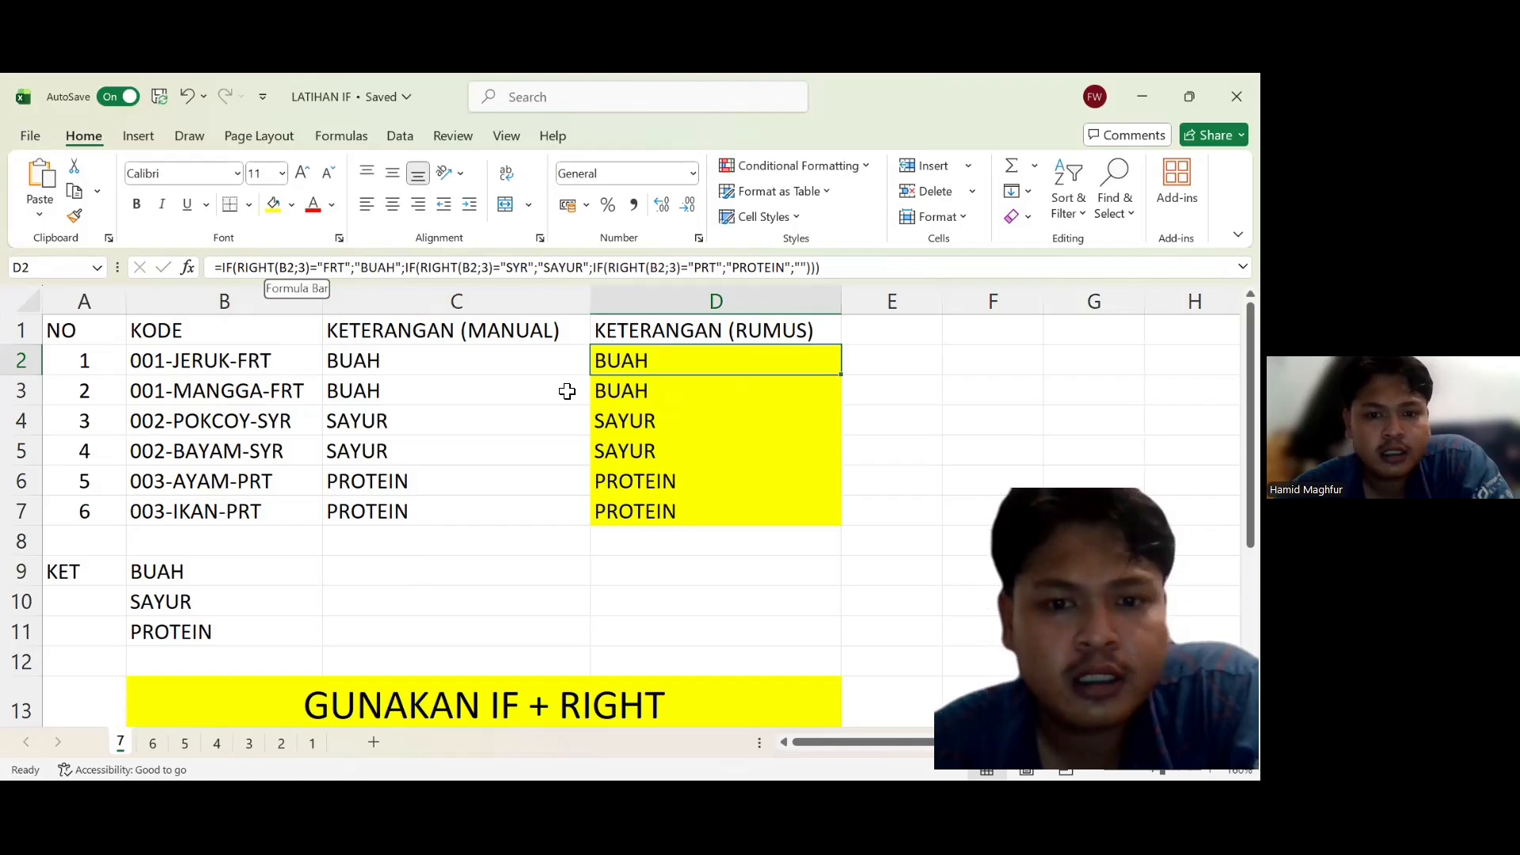
click(645, 388)
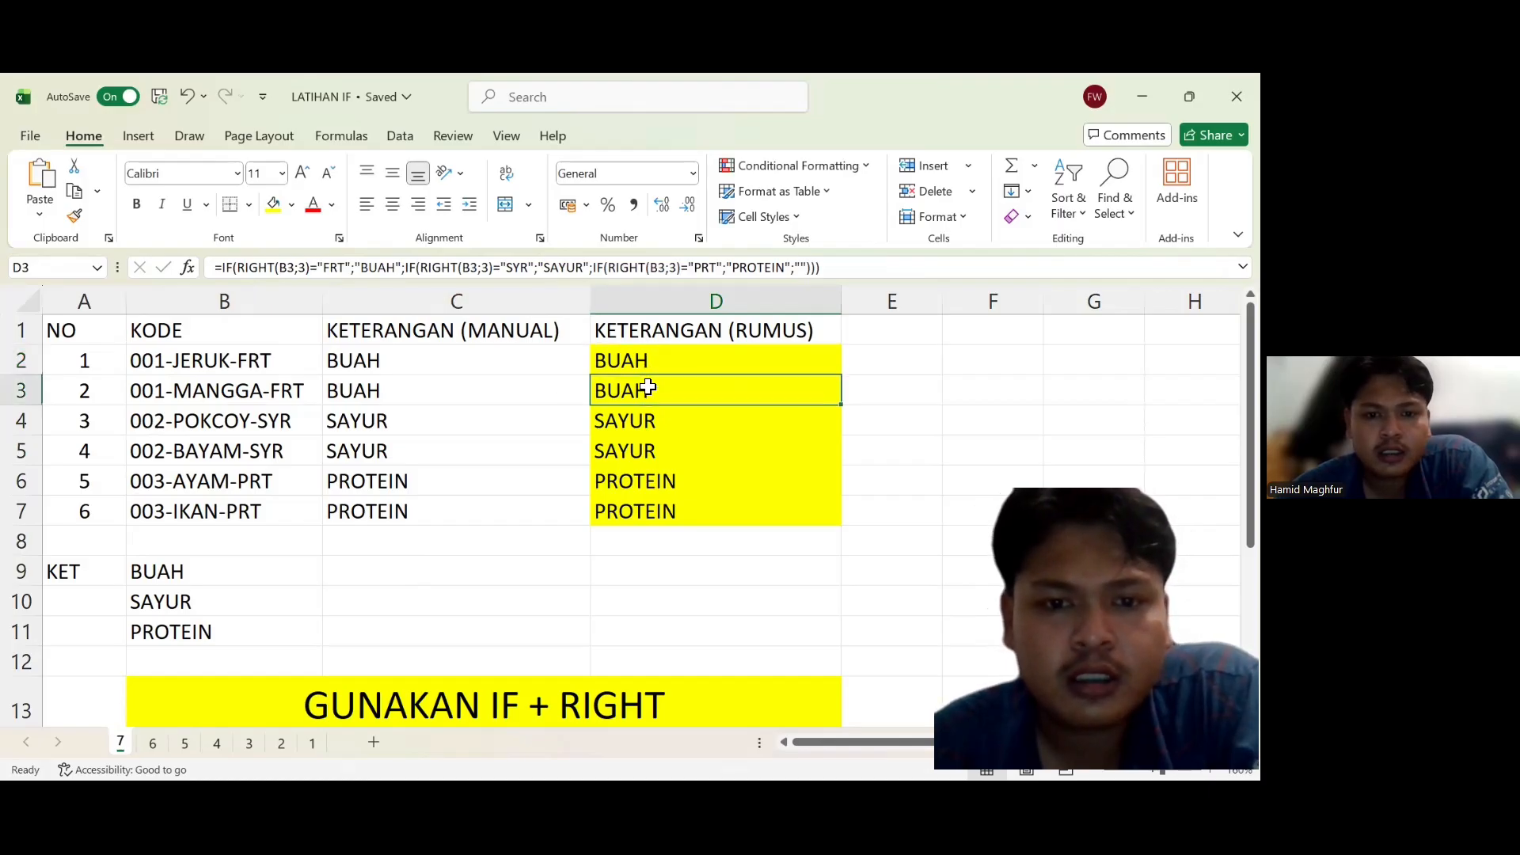
click(730, 354)
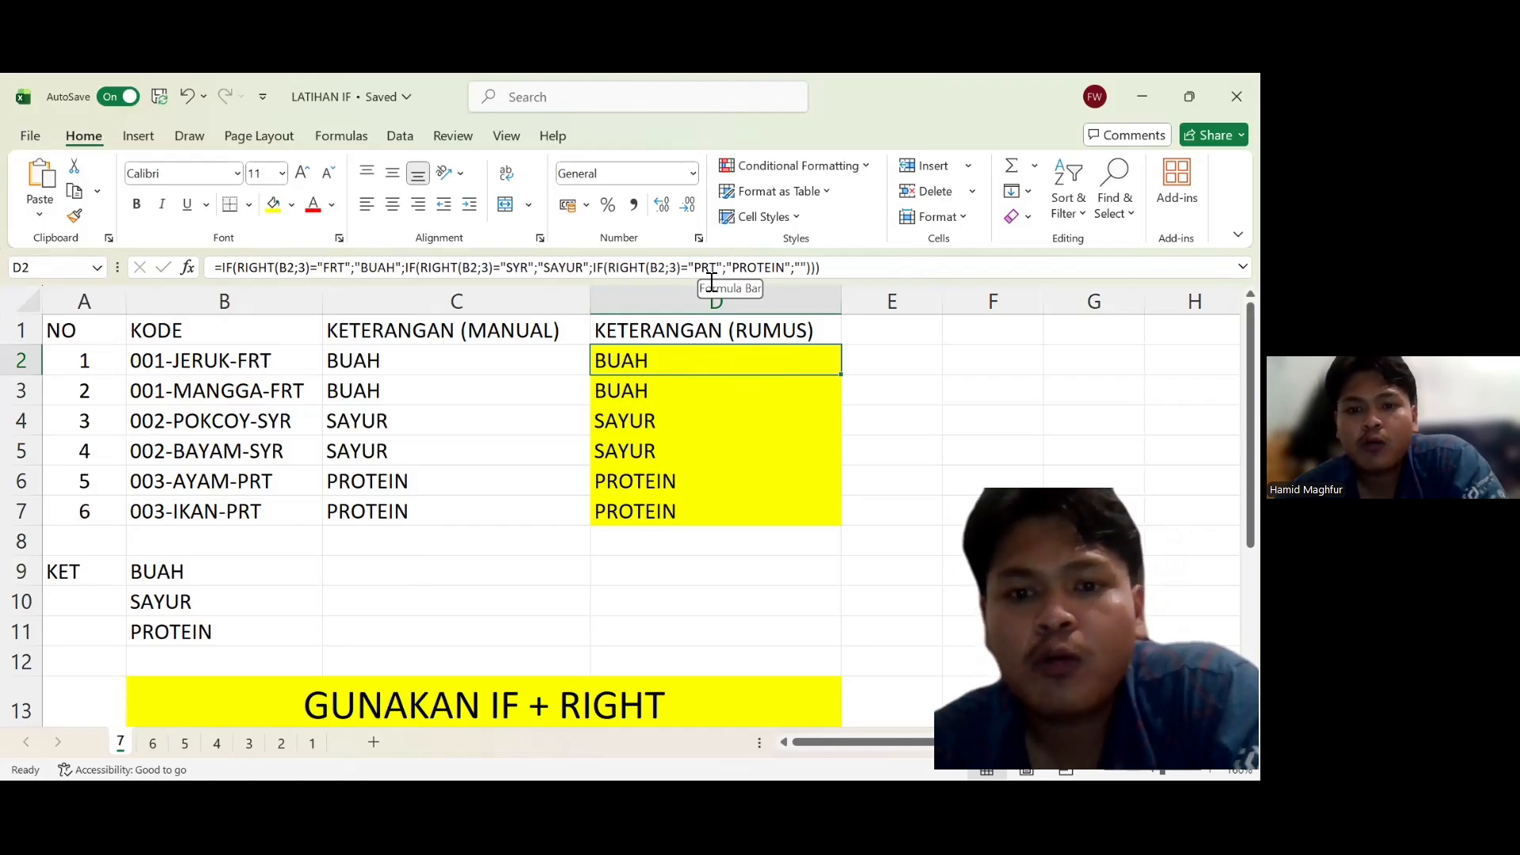
click(799, 277)
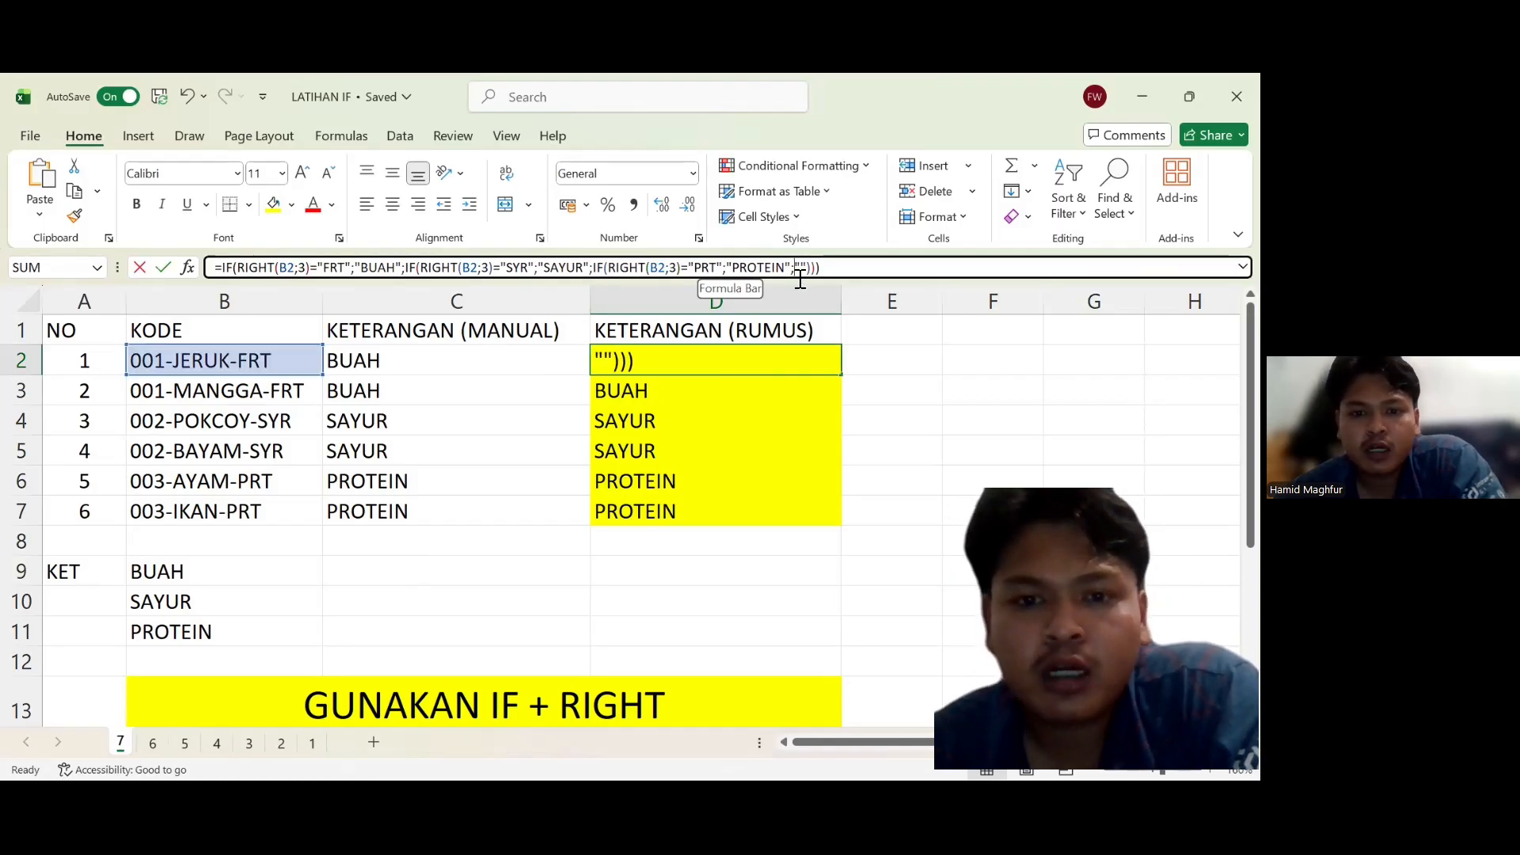